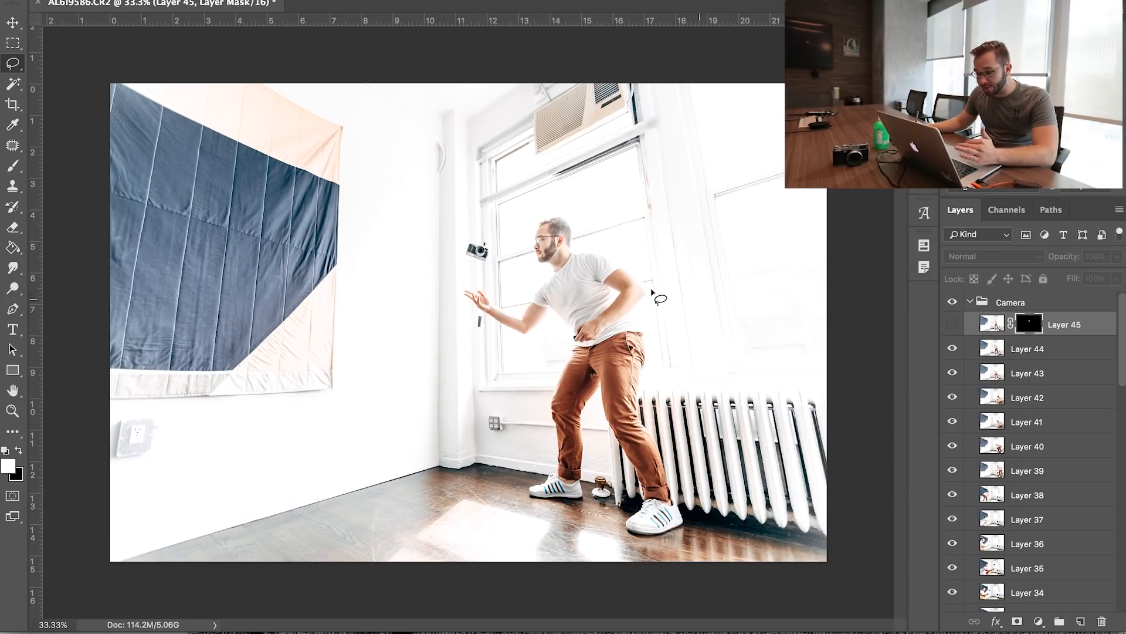
Mask Layer 44 in the Camera group so only its floating camera shows, and hide the layer
{"action": "left_click", "coordinate": [1004, 349]}
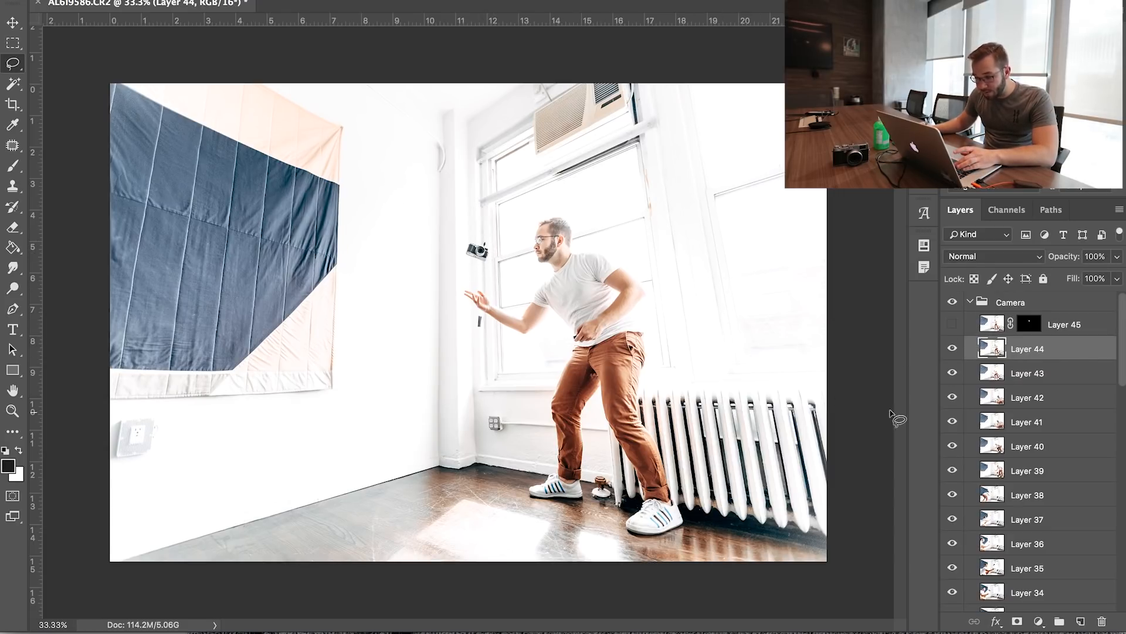
{"action": "left_click", "coordinate": [1018, 622]}
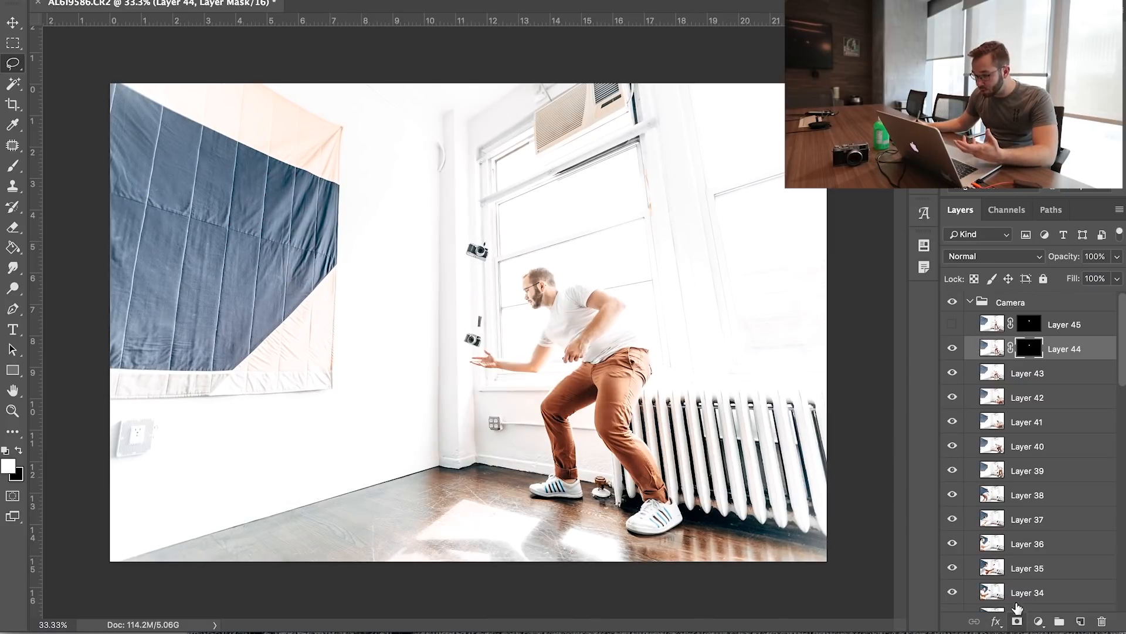
{"action": "left_click", "coordinate": [952, 349]}
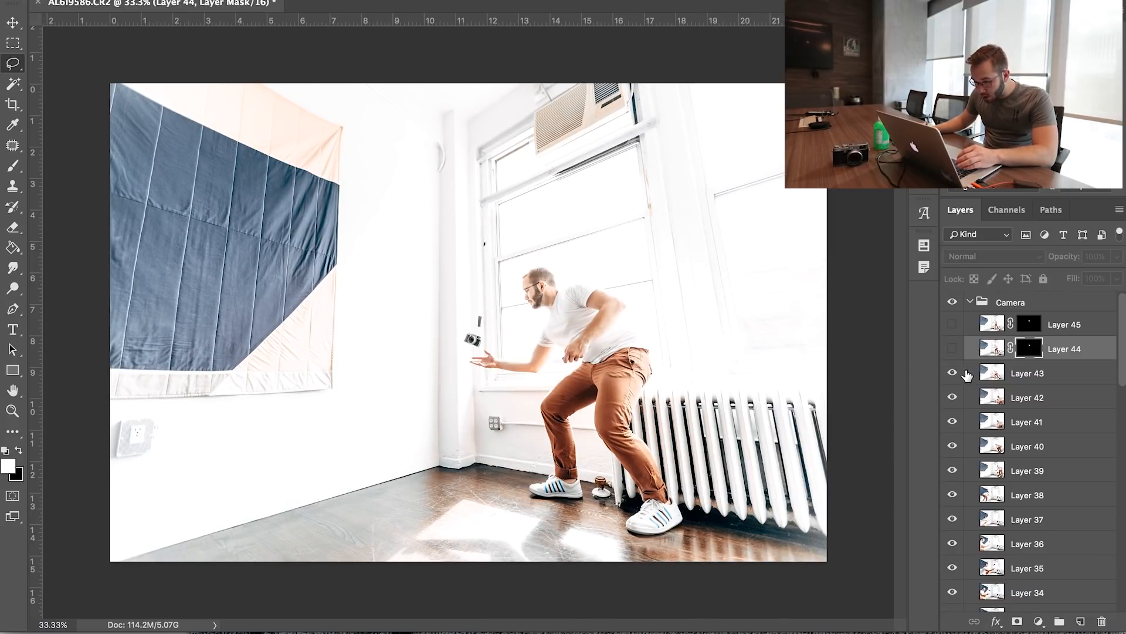
Outline the camera above the outstretched hand on Layer 43 with the Lasso and mask the layer to that selection
{"action": "left_click", "coordinate": [1010, 373]}
{"action": "mouse_move", "coordinate": [472, 333]}
{"action": "left_mouse_down"}
{"action": "mouse_move", "coordinate": [466, 347]}
{"action": "mouse_move", "coordinate": [482, 352]}
{"action": "left_mouse_up"}
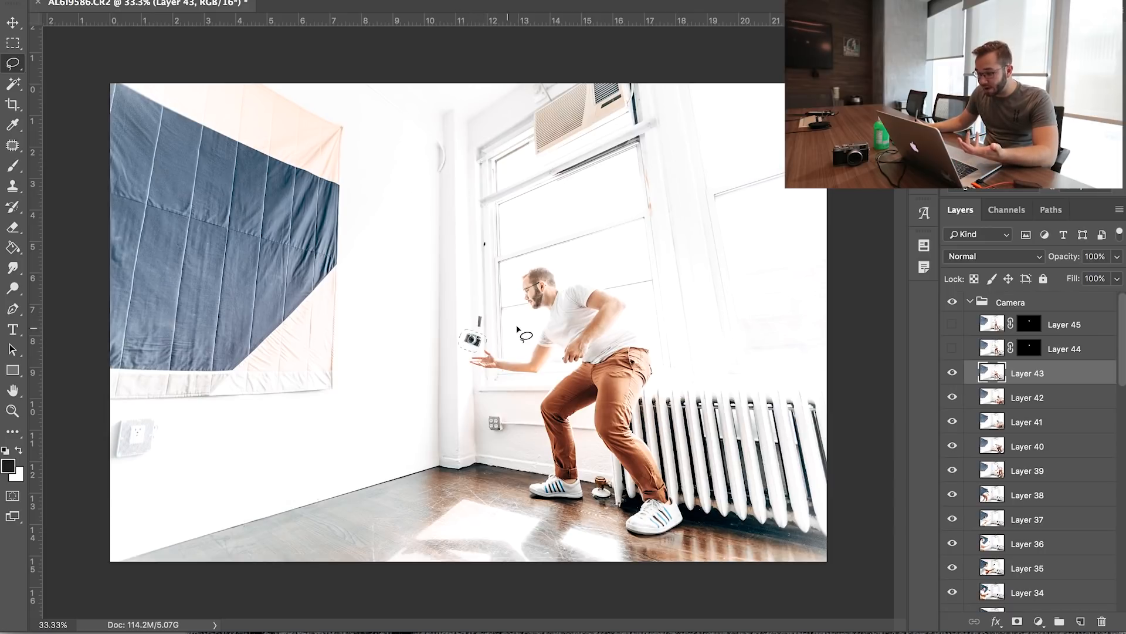
{"action": "left_click", "coordinate": [1017, 621]}
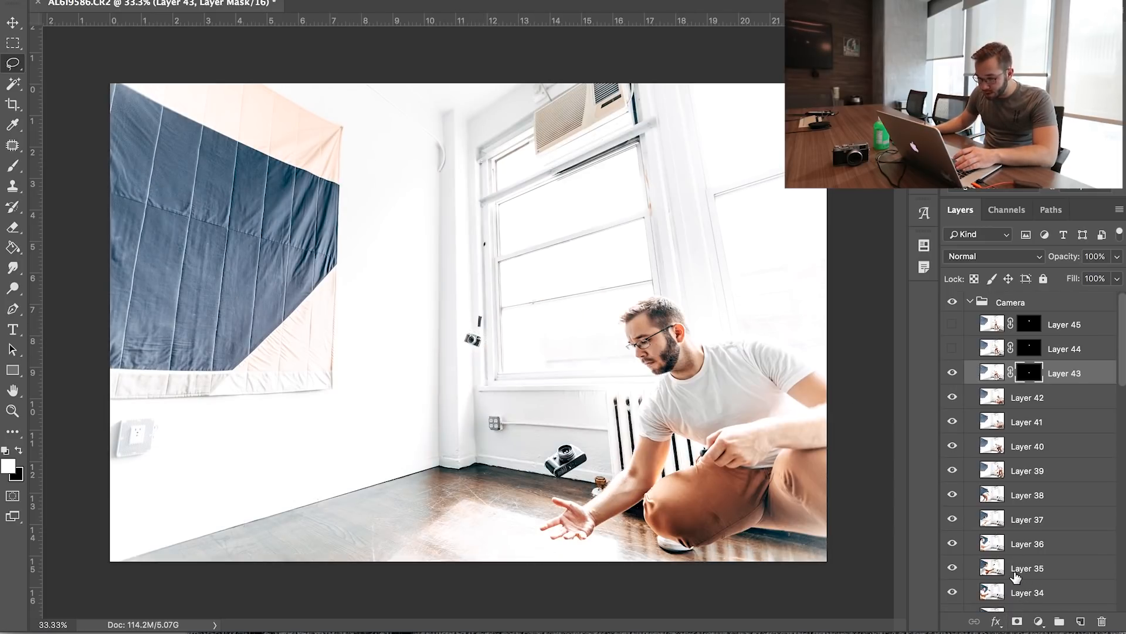
Outline the falling camera near the radiator on Layer 42 with the Lasso and mask the layer to that selection
{"action": "left_click", "coordinate": [1015, 400]}
{"action": "mouse_move", "coordinate": [581, 448]}
{"action": "left_mouse_down"}
{"action": "mouse_move", "coordinate": [546, 466]}
{"action": "mouse_move", "coordinate": [578, 487]}
{"action": "left_mouse_up"}
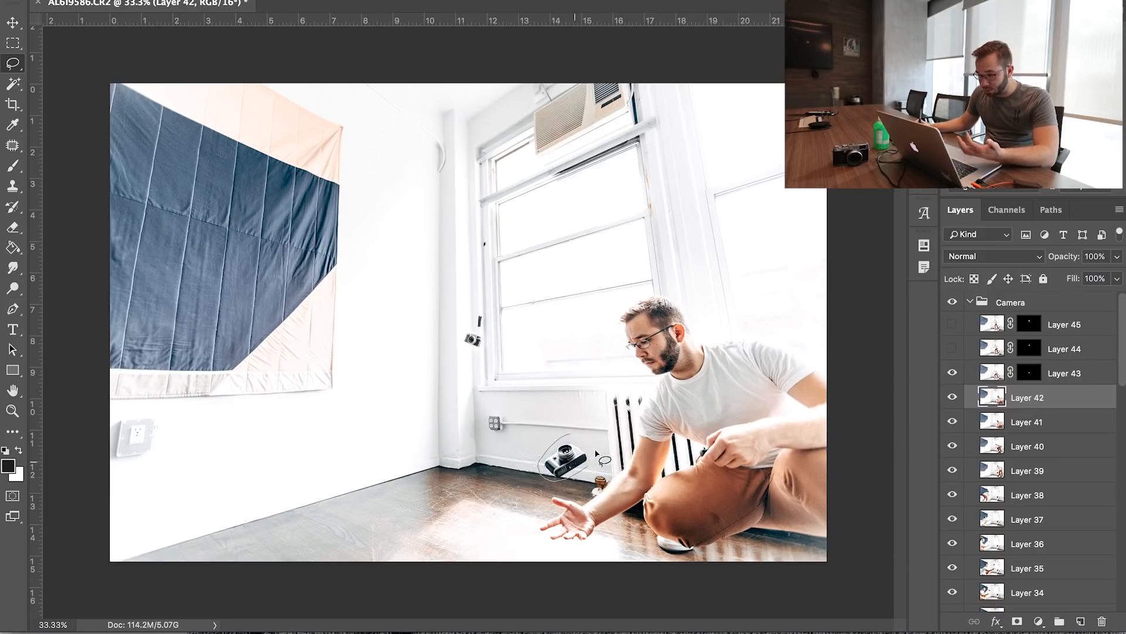
{"action": "left_click", "coordinate": [1018, 622]}
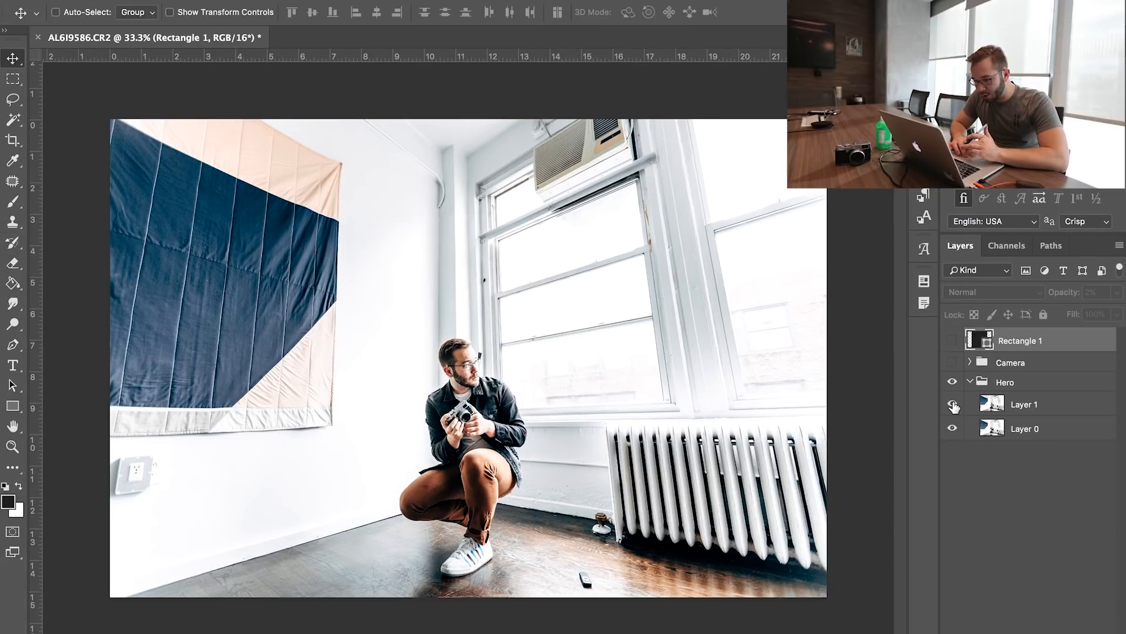
Delete Layer 0 from the Hero group and duplicate Layer 1
{"action": "left_click", "coordinate": [998, 429]}
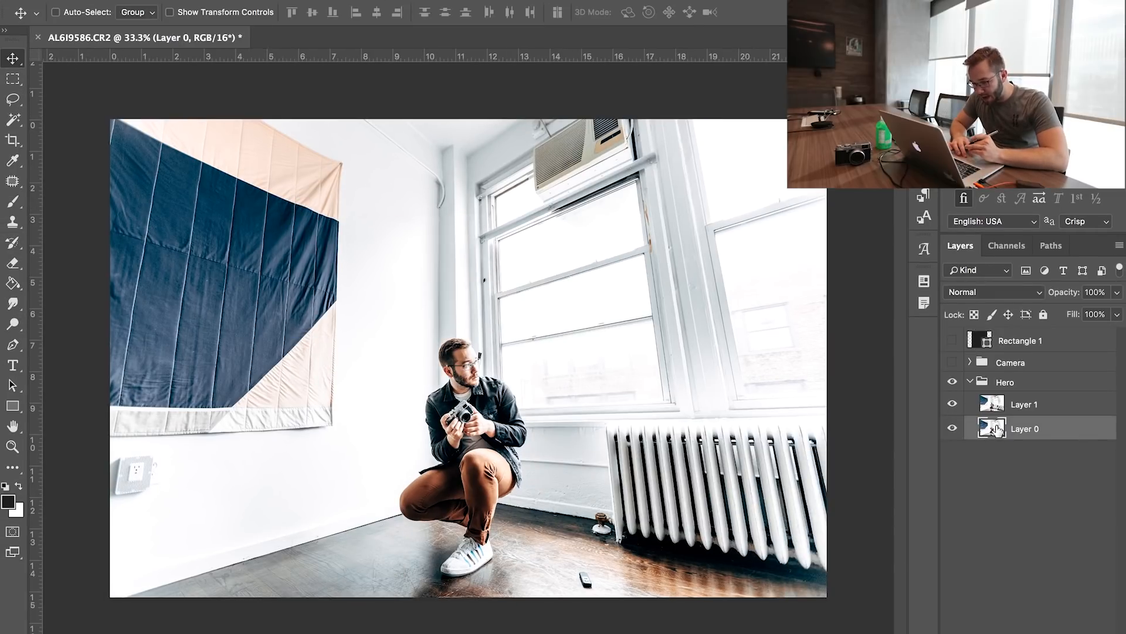
{"action": "key", "text": "Delete"}
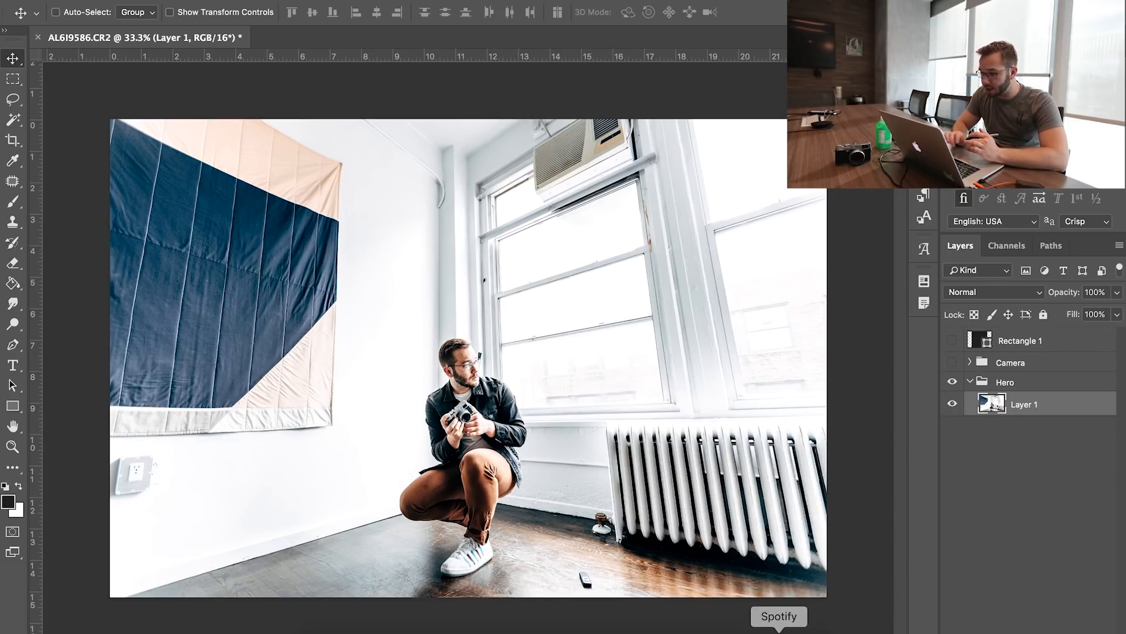
{"action": "key", "text": "super+j"}
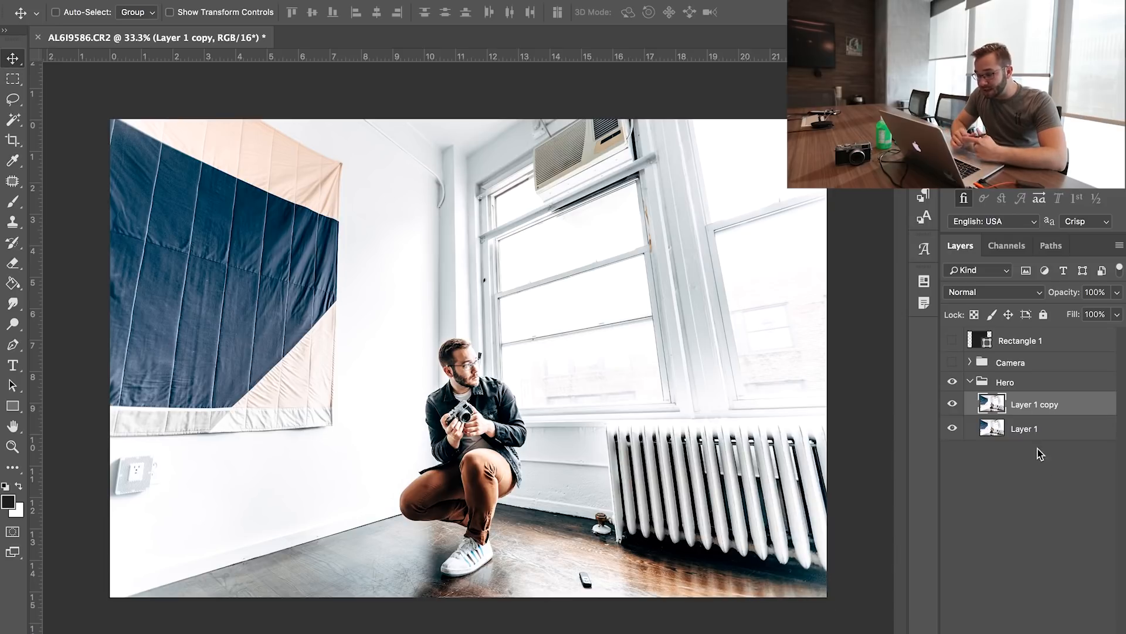
Rename the duplicated layer as "clean up"
{"action": "double_click", "coordinate": [1022, 404]}
{"action": "type", "text": "clean up"}
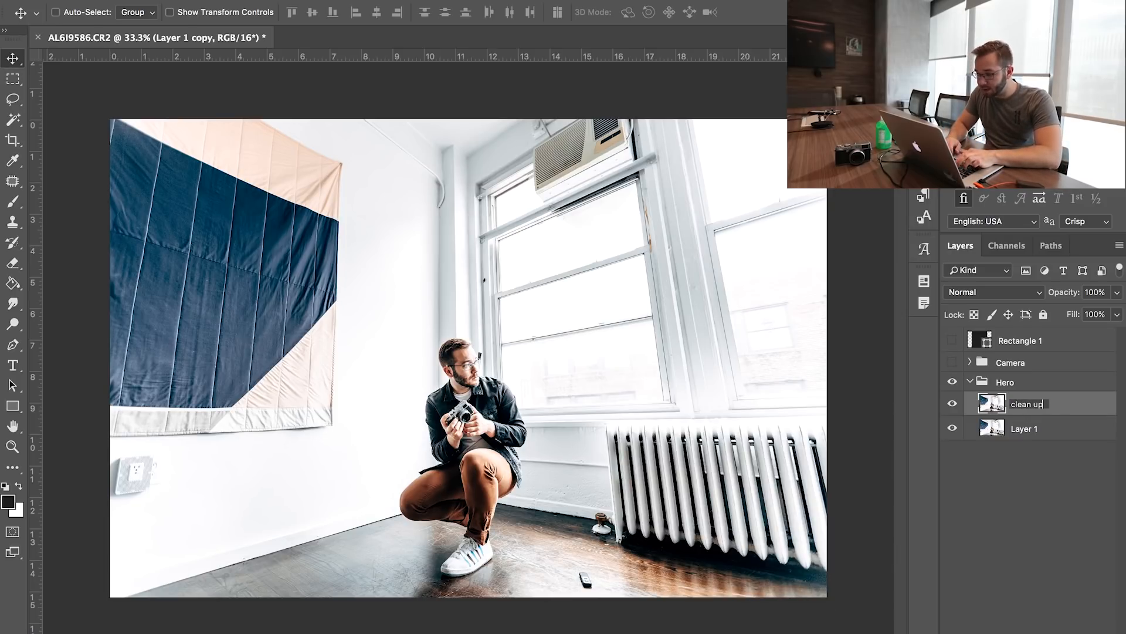
{"action": "key", "text": "Return"}
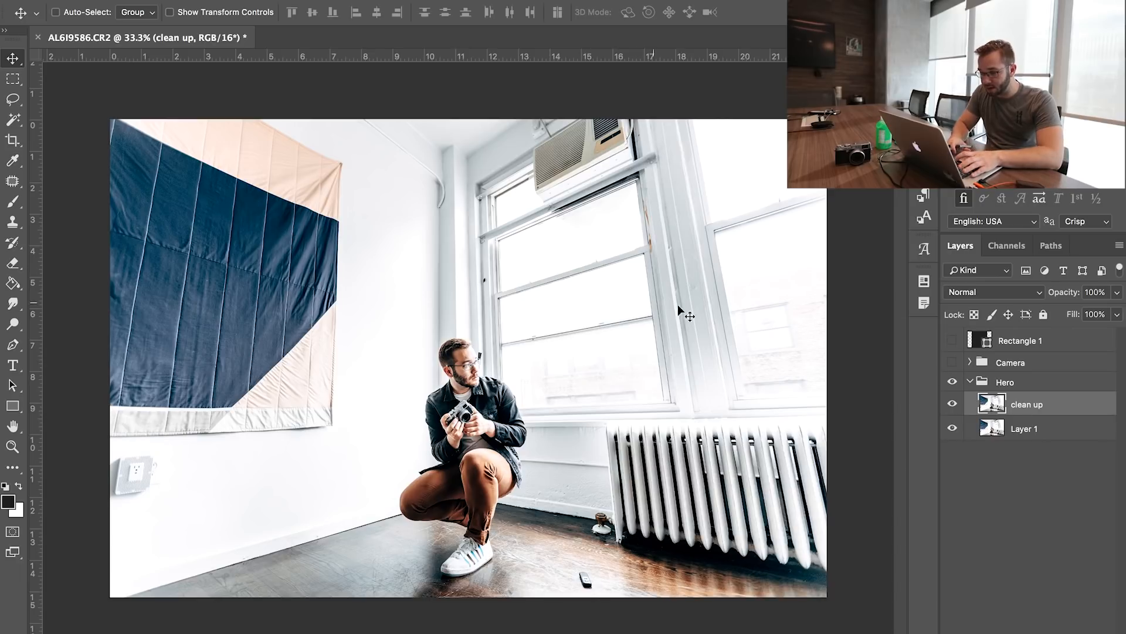
Examine the area around the man's head and the window frame for distractions that need retouching
{"action": "key", "text": "ctrl+plus"}
{"action": "key", "text": "ctrl+plus"}
{"action": "key", "text": "ctrl+plus"}
{"action": "key", "text": "ctrl+plus"}
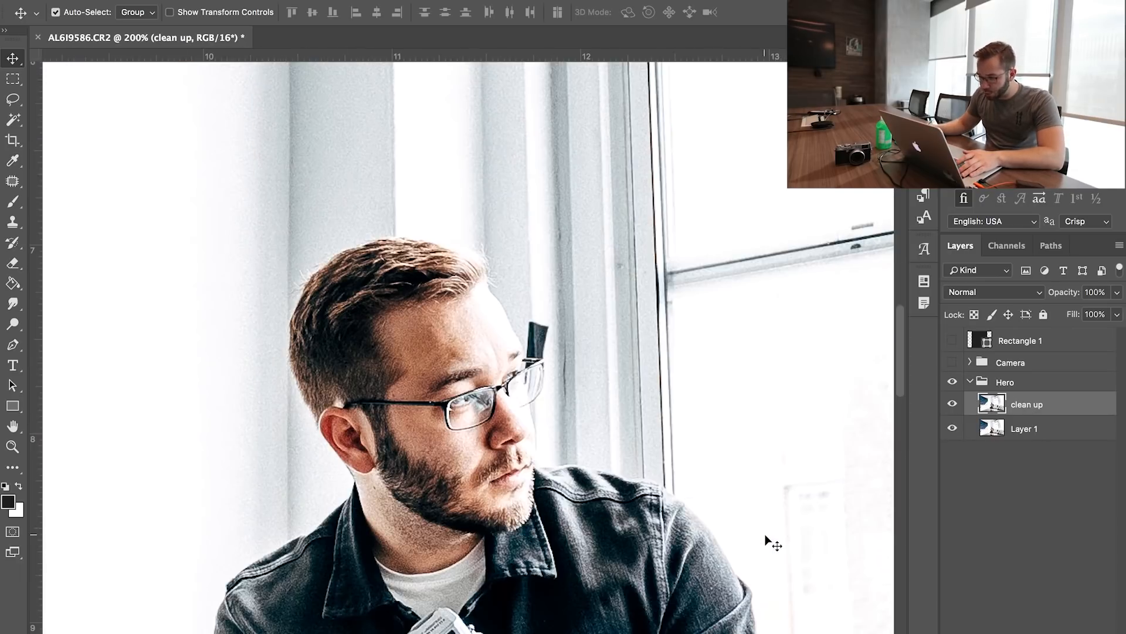
{"action": "scroll", "coordinate": [478, 240], "scroll_direction": "right", "scroll_amount": 3}
{"action": "scroll", "coordinate": [479, 241], "scroll_direction": "up", "scroll_amount": 2}
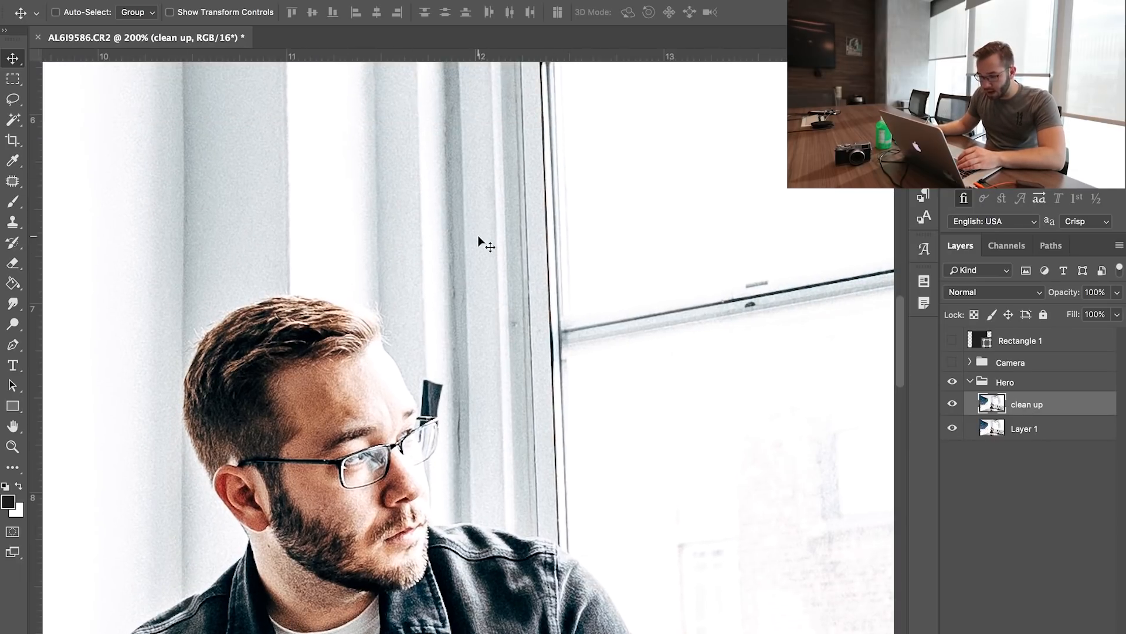
{"action": "key", "text": "ctrl+minus"}
{"action": "key", "text": "ctrl+minus"}
{"action": "key", "text": "ctrl+minus"}
{"action": "key", "text": "ctrl+minus"}
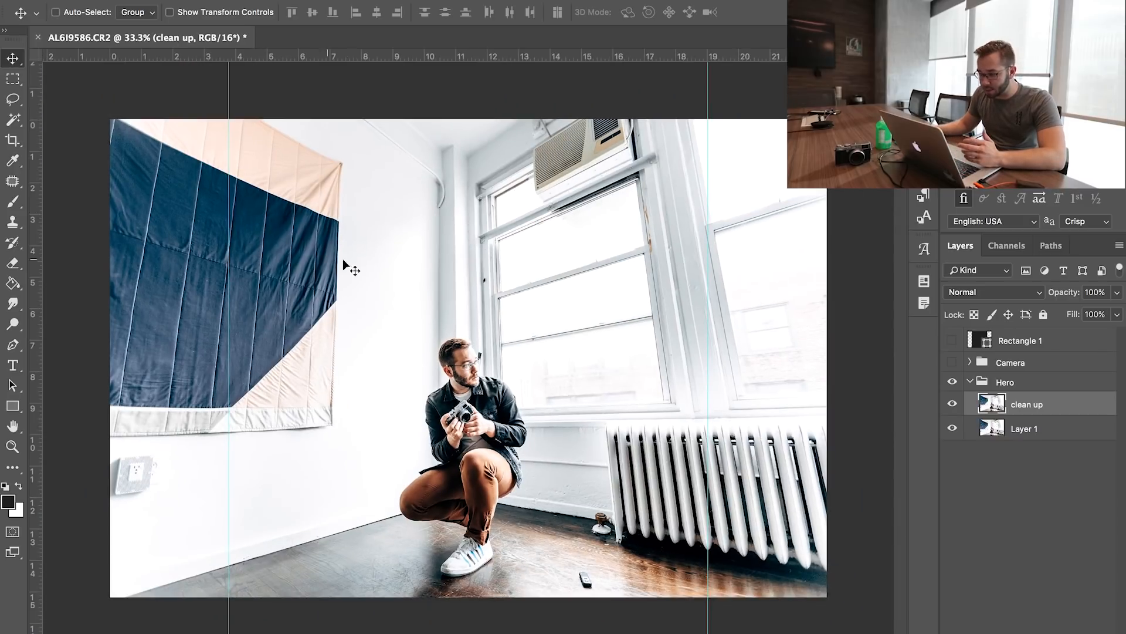
Add an empty layer above the clean up layer and set the Brush size to 17 px for marking up the photo
{"action": "key", "text": "ctrl+shift+alt+n"}
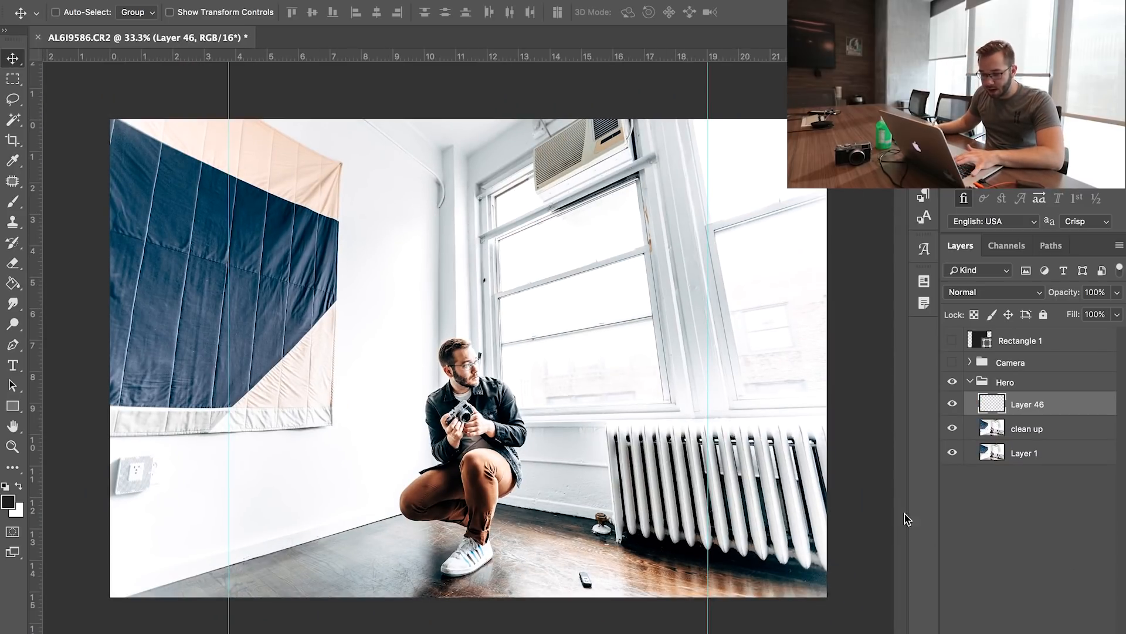
{"action": "key", "text": "b"}
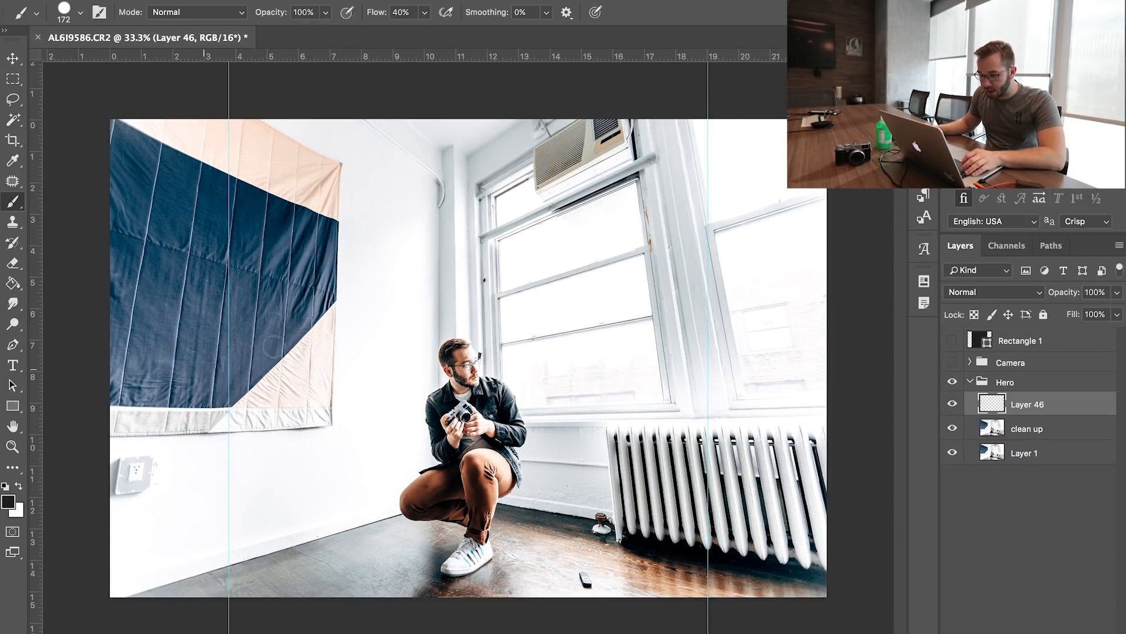
{"action": "mouse_move", "coordinate": [360, 310]}
{"action": "left_mouse_down"}
{"action": "mouse_move", "coordinate": [405, 370]}
{"action": "mouse_move", "coordinate": [356, 307]}
{"action": "left_mouse_up"}
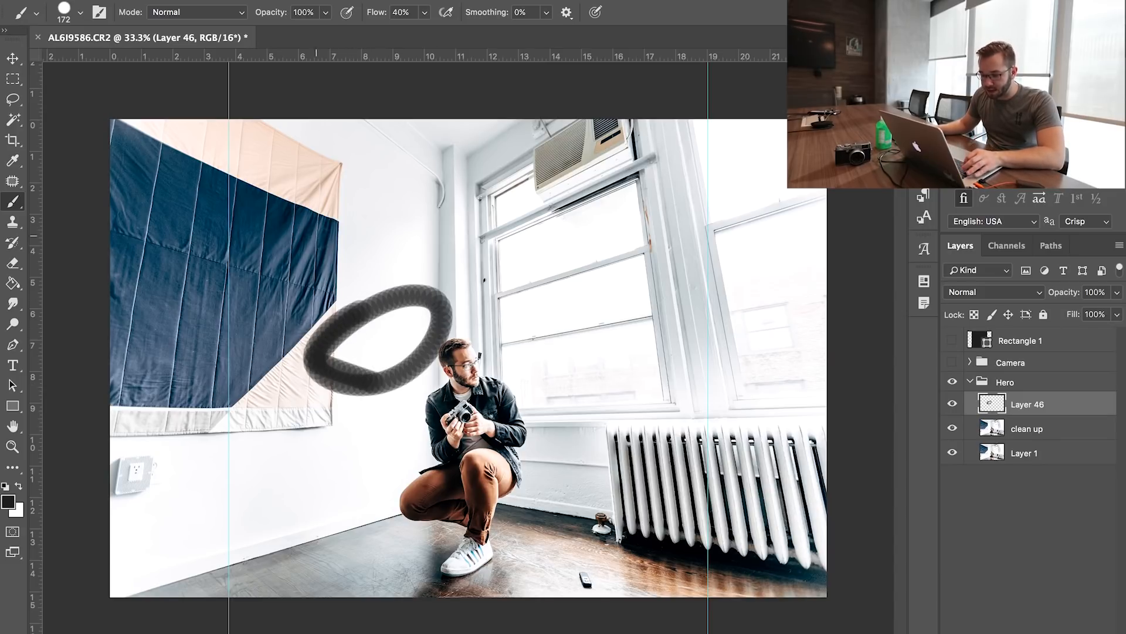
{"action": "key", "text": "ctrl+z"}
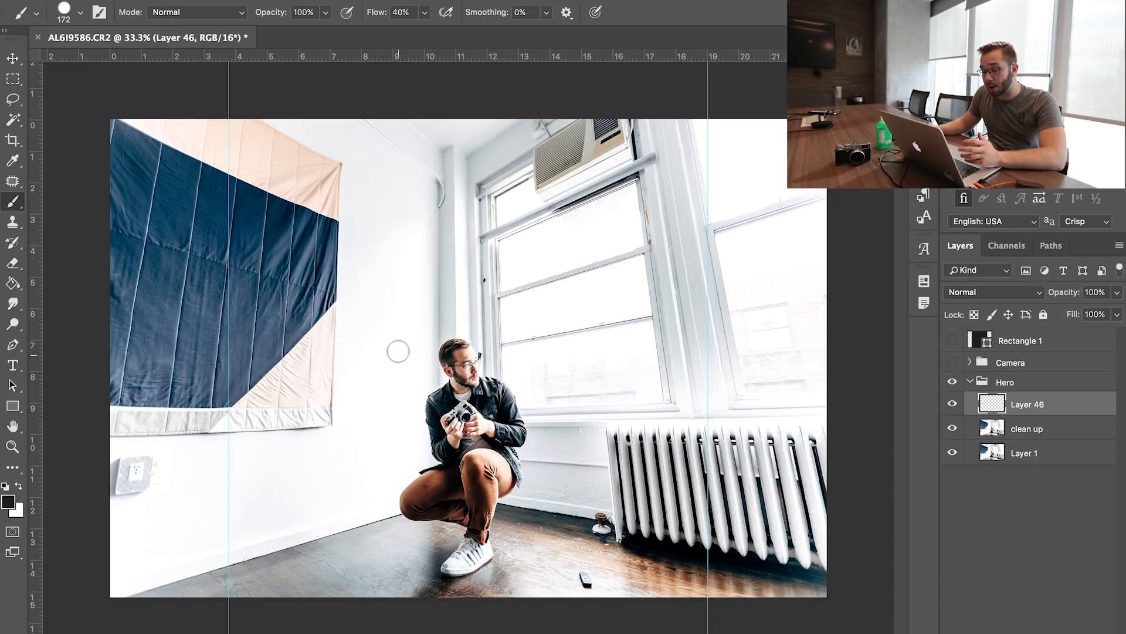
{"action": "right_click", "coordinate": [405, 342]}
{"action": "left_click_drag", "start_coordinate": [504, 344], "coordinate": [497, 344]}
Circle the distractions on the new layer: ceiling cable, air conditioner, floor object, window-frame marks, stain, window reflection, and the wall lines beside the radiator
{"action": "mouse_move", "coordinate": [391, 139]}
{"action": "left_mouse_down"}
{"action": "mouse_move", "coordinate": [397, 179]}
{"action": "mouse_move", "coordinate": [406, 131]}
{"action": "left_mouse_up"}
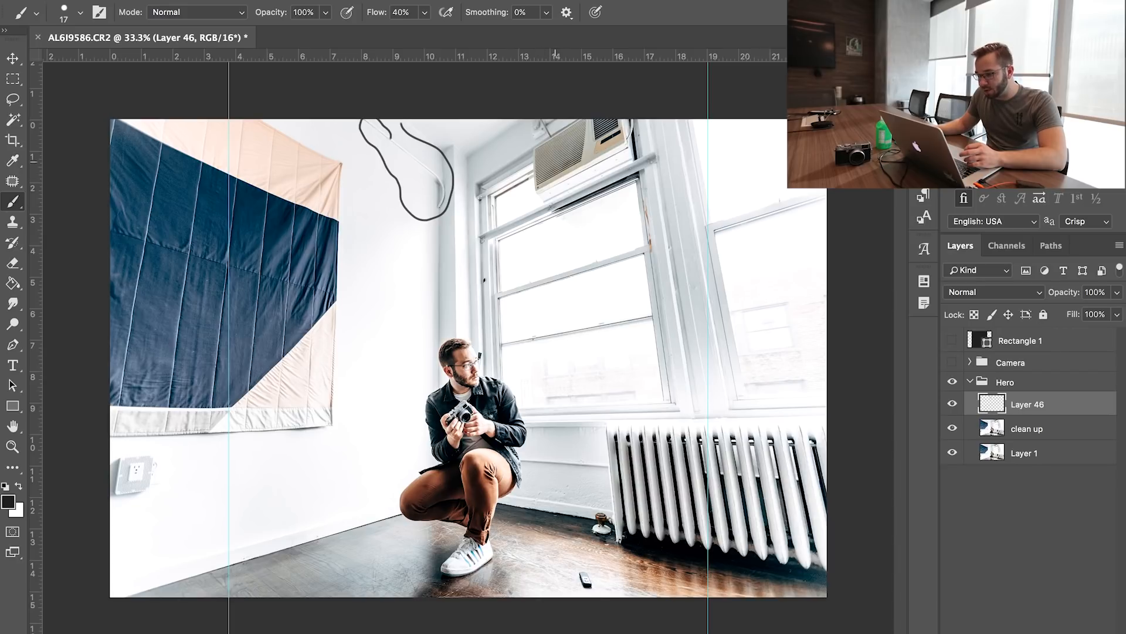
{"action": "mouse_move", "coordinate": [534, 120]}
{"action": "left_mouse_down"}
{"action": "mouse_move", "coordinate": [517, 173]}
{"action": "mouse_move", "coordinate": [625, 124]}
{"action": "left_mouse_up"}
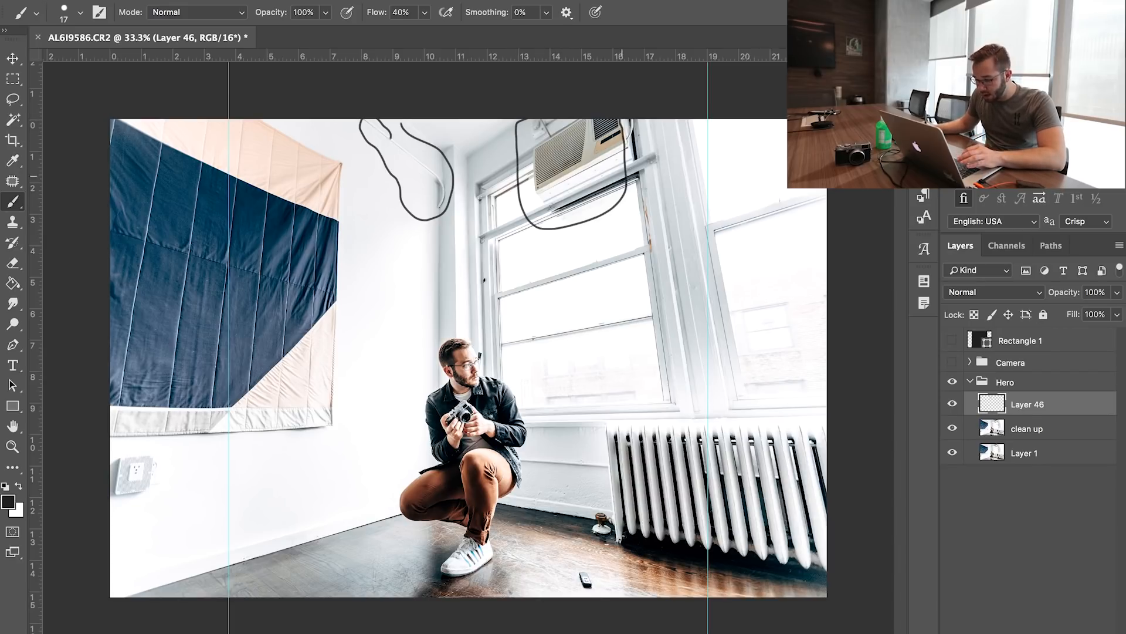
{"action": "mouse_move", "coordinate": [592, 563]}
{"action": "left_mouse_down"}
{"action": "mouse_move", "coordinate": [567, 564]}
{"action": "mouse_move", "coordinate": [594, 564]}
{"action": "left_mouse_up"}
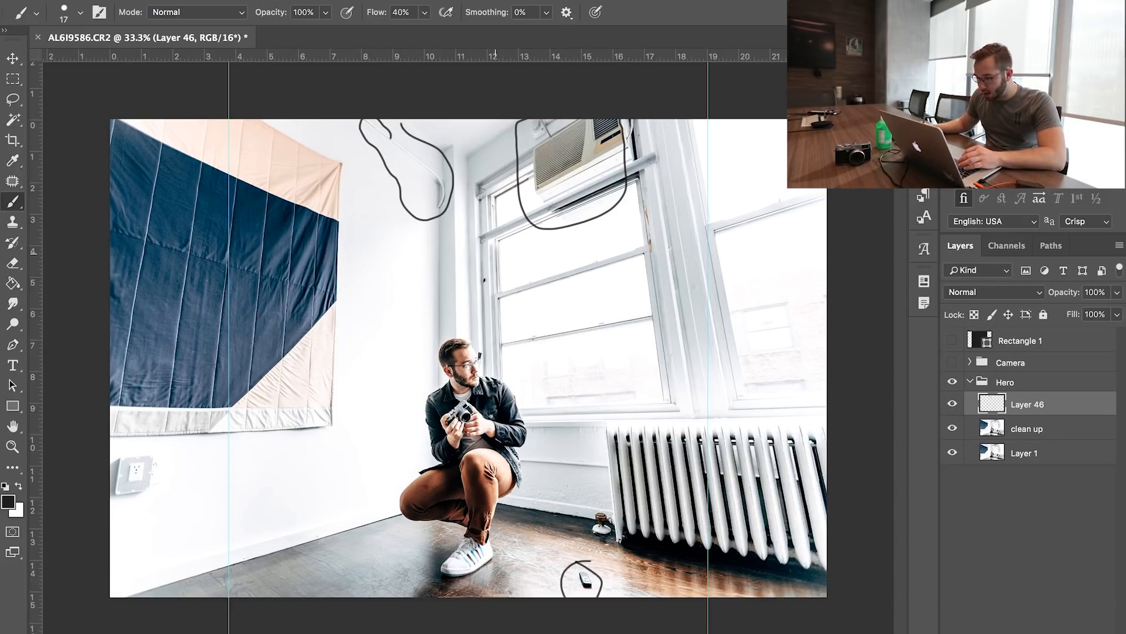
{"action": "left_click_drag", "start_coordinate": [488, 265], "coordinate": [493, 269]}
{"action": "left_click_drag", "start_coordinate": [487, 336], "coordinate": [491, 339]}
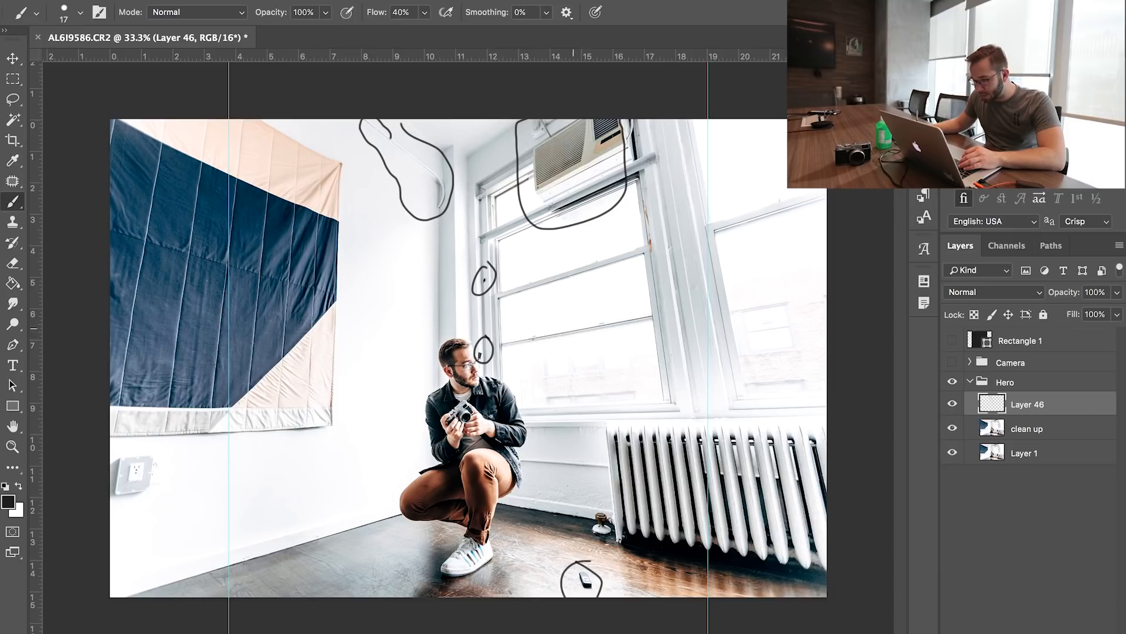
{"action": "mouse_move", "coordinate": [645, 191]}
{"action": "left_mouse_down"}
{"action": "mouse_move", "coordinate": [644, 265]}
{"action": "mouse_move", "coordinate": [654, 199]}
{"action": "left_mouse_up"}
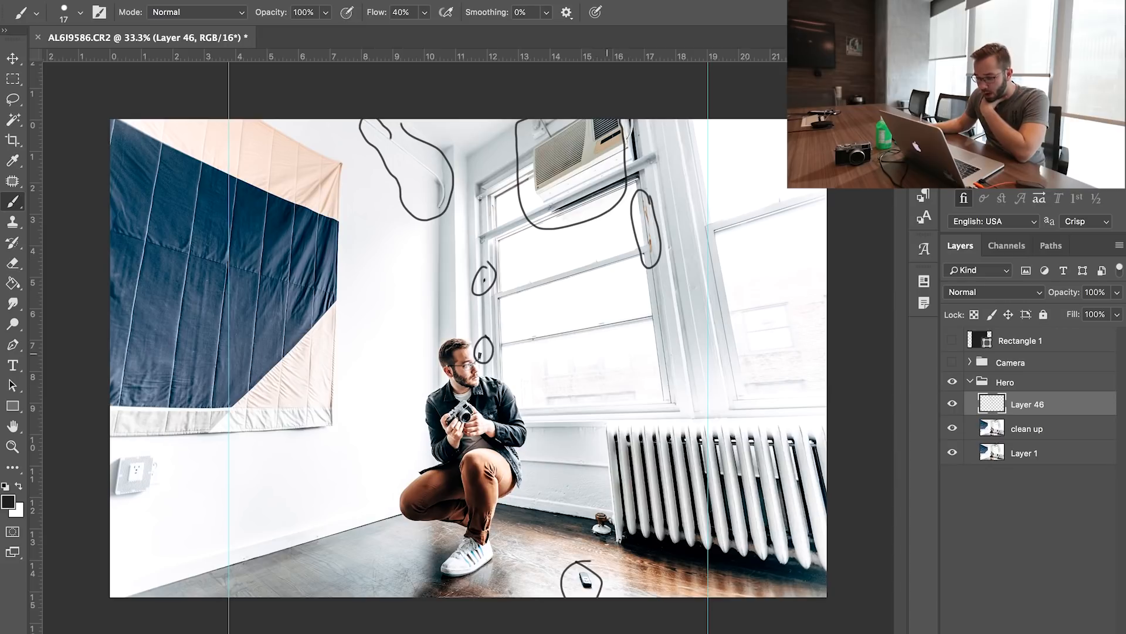
{"action": "mouse_move", "coordinate": [599, 343]}
{"action": "left_mouse_down"}
{"action": "mouse_move", "coordinate": [540, 381]}
{"action": "mouse_move", "coordinate": [592, 340]}
{"action": "left_mouse_up"}
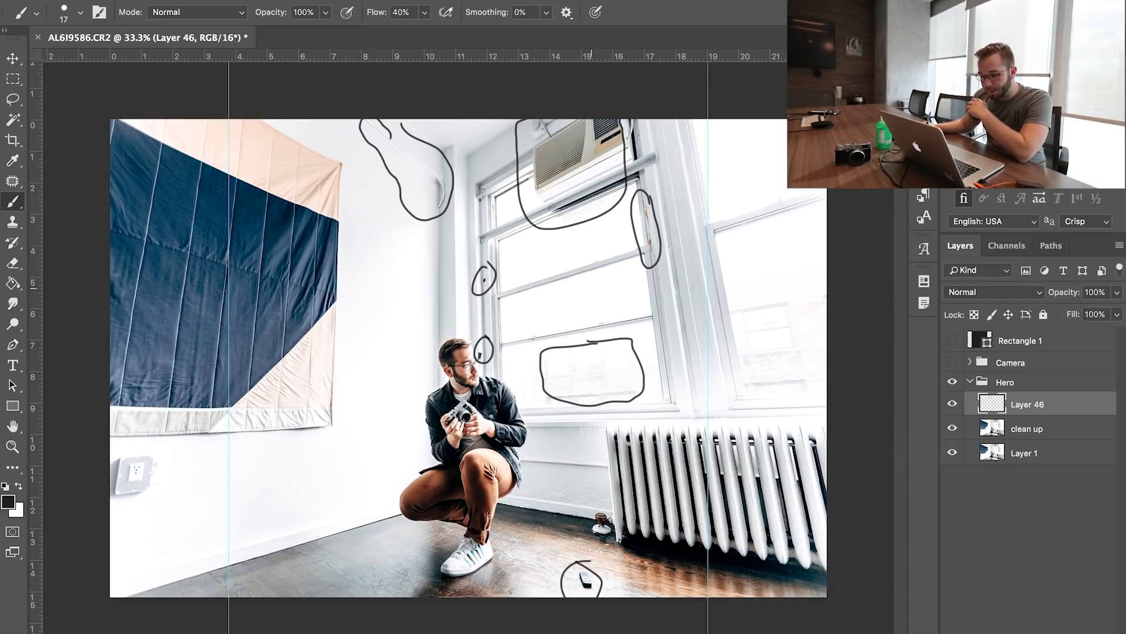
{"action": "mouse_move", "coordinate": [572, 477]}
{"action": "left_mouse_down"}
{"action": "mouse_move", "coordinate": [531, 484]}
{"action": "mouse_move", "coordinate": [563, 516]}
{"action": "mouse_move", "coordinate": [588, 488]}
{"action": "left_mouse_up"}
{"action": "mouse_move", "coordinate": [525, 453]}
{"action": "left_mouse_down"}
{"action": "mouse_move", "coordinate": [611, 466]}
{"action": "mouse_move", "coordinate": [528, 458]}
{"action": "left_mouse_up"}
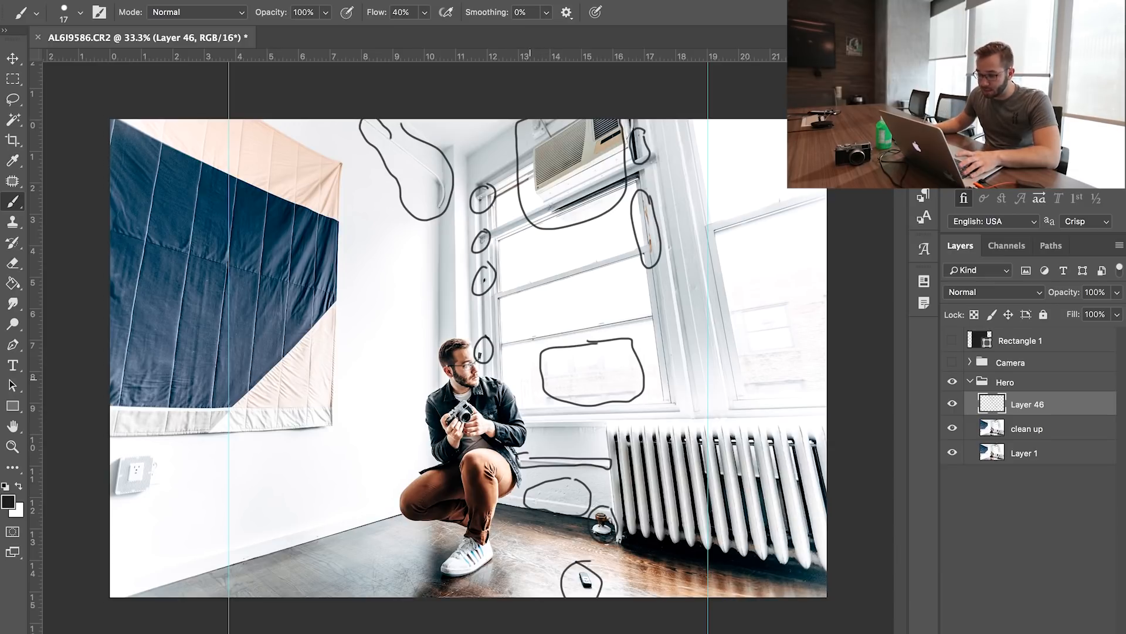
Clone Stamp over the dark object beside the glasses on the clean up layer, reducing the stamp size to 12 px and adjusting the flow
{"action": "key", "text": "super+plus"}
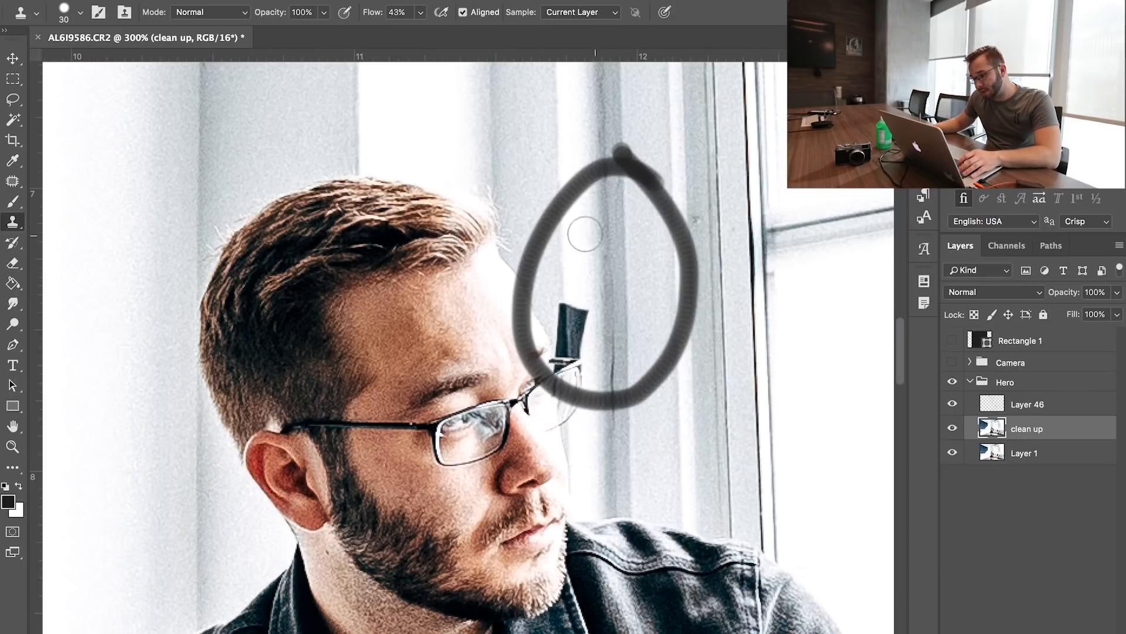
{"action": "left_click", "coordinate": [581, 269], "text": "alt"}
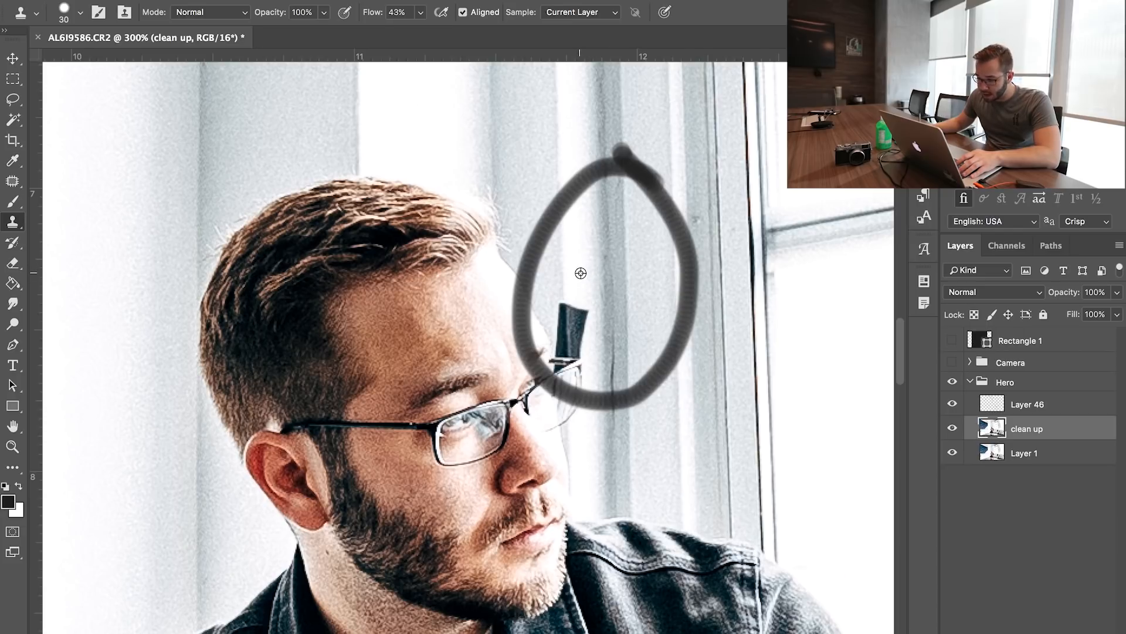
{"action": "mouse_move", "coordinate": [567, 305]}
{"action": "left_mouse_down"}
{"action": "mouse_move", "coordinate": [596, 253]}
{"action": "mouse_move", "coordinate": [571, 316]}
{"action": "mouse_move", "coordinate": [584, 304]}
{"action": "mouse_move", "coordinate": [561, 302]}
{"action": "mouse_move", "coordinate": [559, 334]}
{"action": "mouse_move", "coordinate": [580, 324]}
{"action": "left_mouse_up"}
{"action": "right_click", "coordinate": [616, 309]}
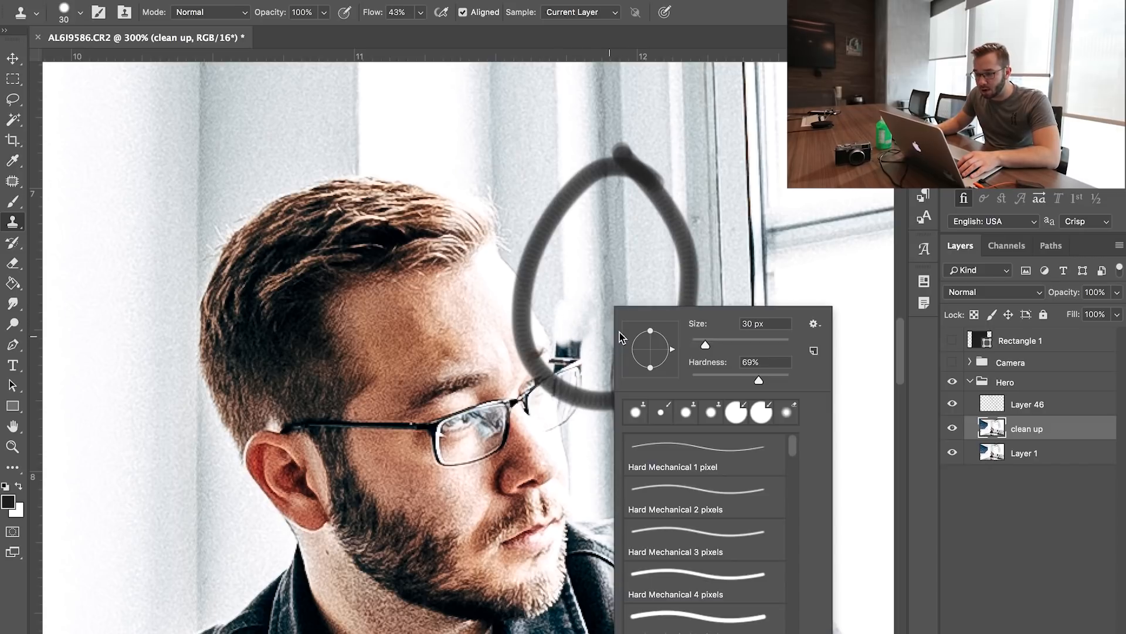
{"action": "left_click_drag", "start_coordinate": [701, 342], "coordinate": [697, 344]}
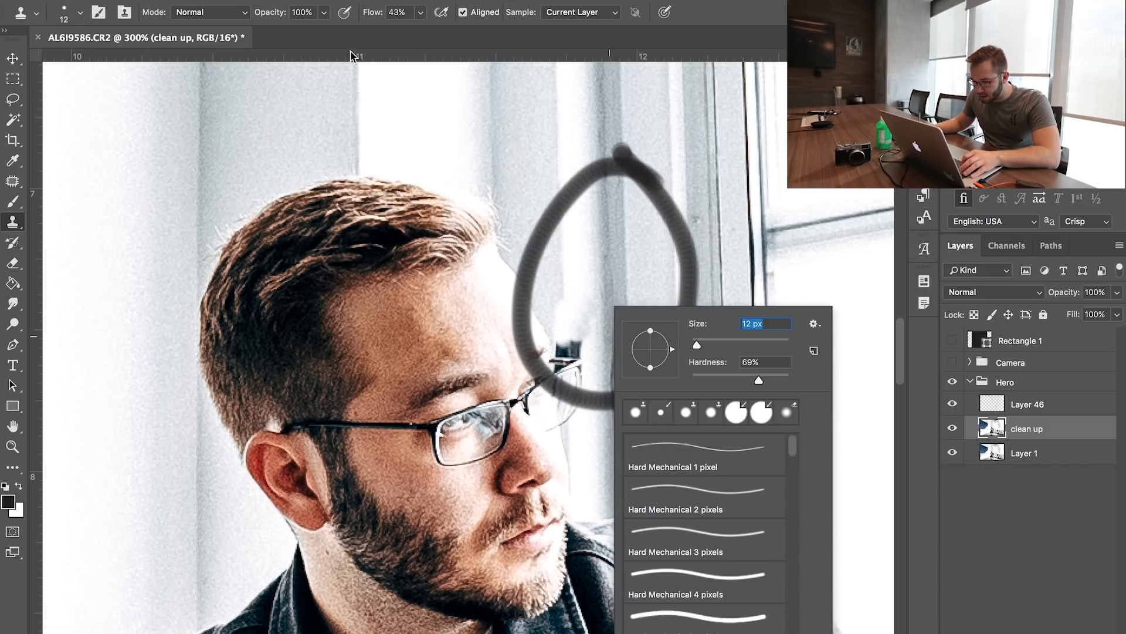
{"action": "left_click_drag", "start_coordinate": [372, 20], "coordinate": [364, 20]}
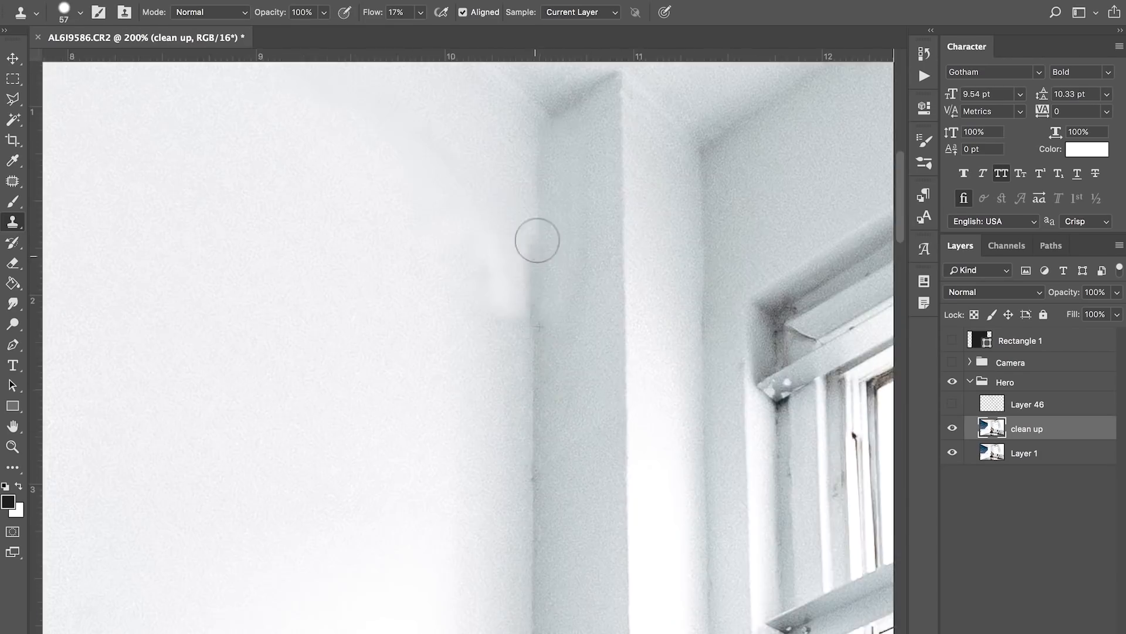
Remove the small object from the floor and clone away the stain on the large window's frame
{"action": "key", "text": "super+minus"}
{"action": "key", "text": "l"}
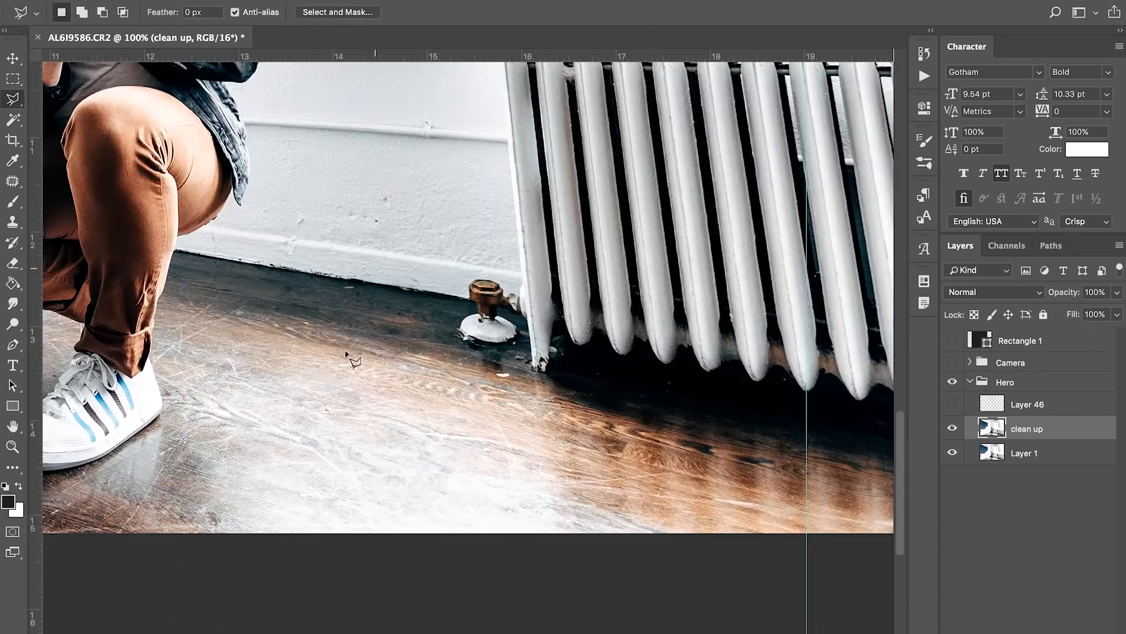
{"action": "key", "text": "s"}
{"action": "left_click_drag", "start_coordinate": [523, 324], "coordinate": [520, 240]}
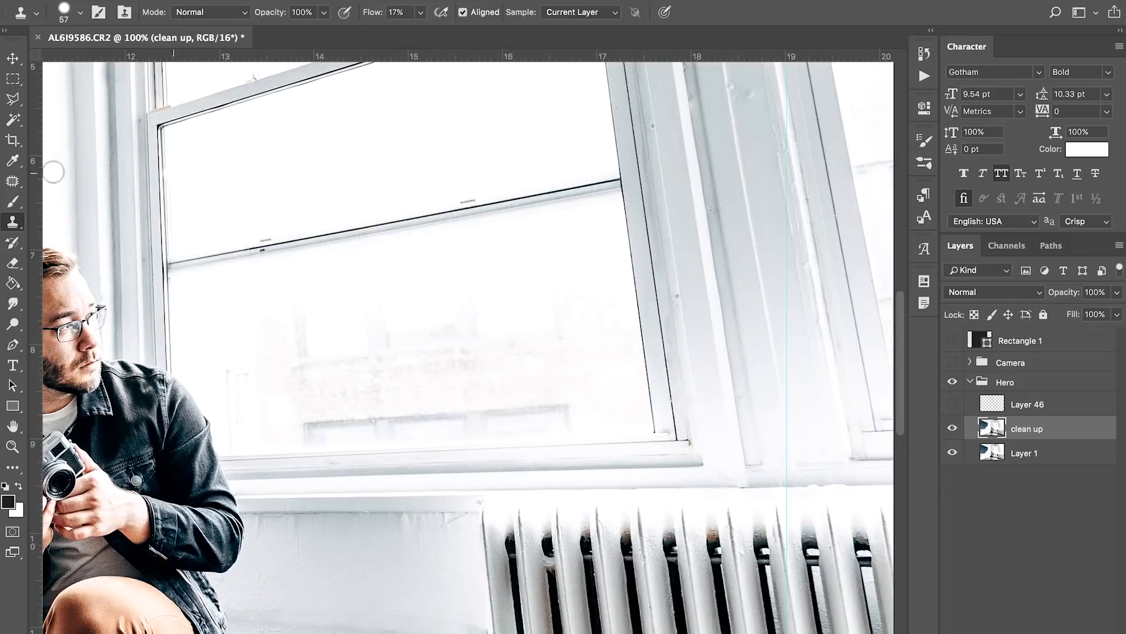
Add another empty layer above the clean up layer for brush touch-ups
{"action": "key", "text": "b"}
{"action": "key", "text": "super+shift+alt+n"}
{"action": "key", "text": "super+minus"}
Outline a remaining distraction with the Lasso and retouch the selection on the clean up layer
{"action": "key", "text": "super+minus"}
{"action": "key", "text": "l"}
Clone Stamp away remaining blemishes up close on the clean up layer
{"action": "key", "text": "super+minus"}
{"action": "left_click", "coordinate": [1027, 453]}
{"action": "right_click", "coordinate": [541, 170]}
{"action": "left_click", "coordinate": [600, 369]}
{"action": "key", "text": "s"}
{"action": "key", "text": "super+plus"}
{"action": "key", "text": "super+plus"}
{"action": "key", "text": "super+plus"}
{"action": "key", "text": "super+plus"}
{"action": "left_click_drag", "start_coordinate": [590, 628], "coordinate": [625, 523]}
Add a second Curves adjustment above the clean up layer and fade its mask with a vertical gradient from the ceiling down to the floor
{"action": "key", "text": "super+minus"}
{"action": "key", "text": "super+minus"}
Select a small area with the Lasso, brighten it with a masked Curves adjustment, and reselect the clean up layer
{"action": "key", "text": "l"}
{"action": "left_click_drag", "start_coordinate": [799, 272], "coordinate": [795, 249]}
{"action": "key", "text": "b"}
{"action": "key", "text": "super+plus"}
{"action": "left_click", "coordinate": [1026, 477]}
{"action": "key", "text": "s"}
{"action": "key", "text": "super+minus"}
{"action": "key", "text": "super+minus"}
{"action": "key", "text": "super+minus"}
{"action": "left_click", "coordinate": [1029, 476]}
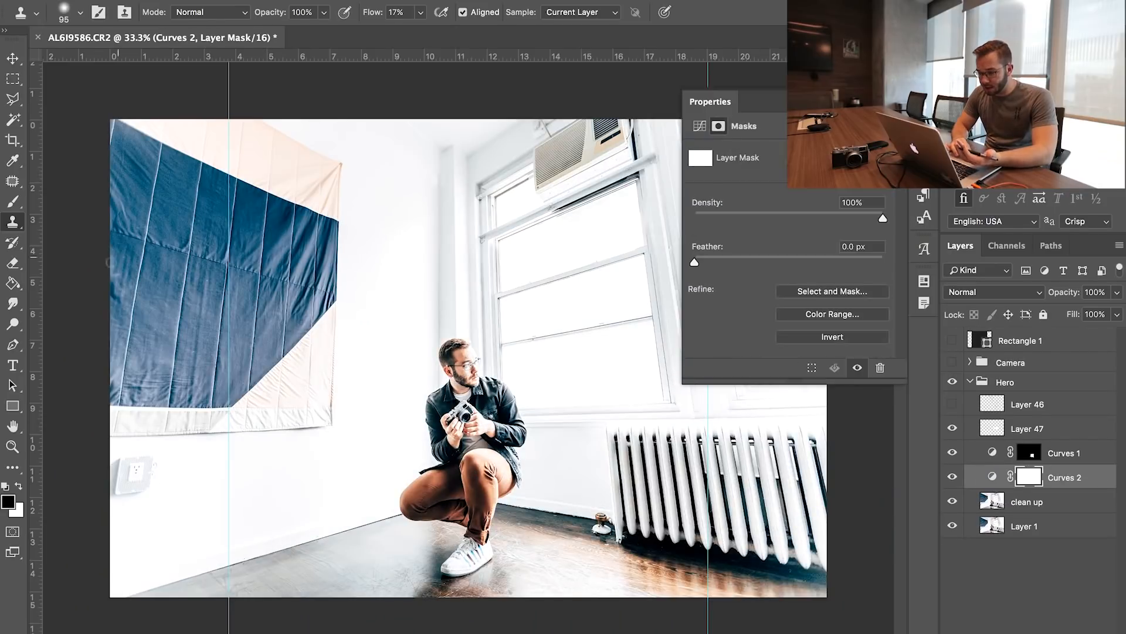
{"action": "key", "text": "g"}
{"action": "left_click_drag", "start_coordinate": [446, 176], "coordinate": [446, 498]}
Select Layer 46 and toggle the markup and touch-up layers' visibility to compare against the cleaned-up photo
{"action": "key", "text": "v"}
{"action": "left_click", "coordinate": [1027, 405]}
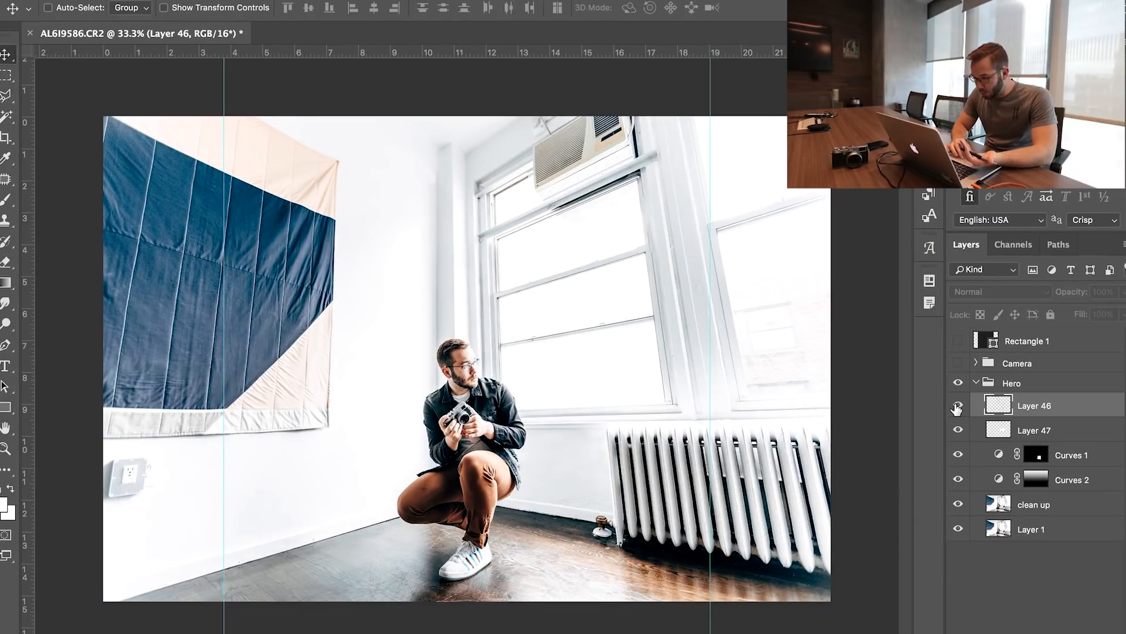
{"action": "left_click", "coordinate": [952, 404]}
{"action": "left_click", "coordinate": [952, 404]}
{"action": "left_click", "coordinate": [958, 430]}
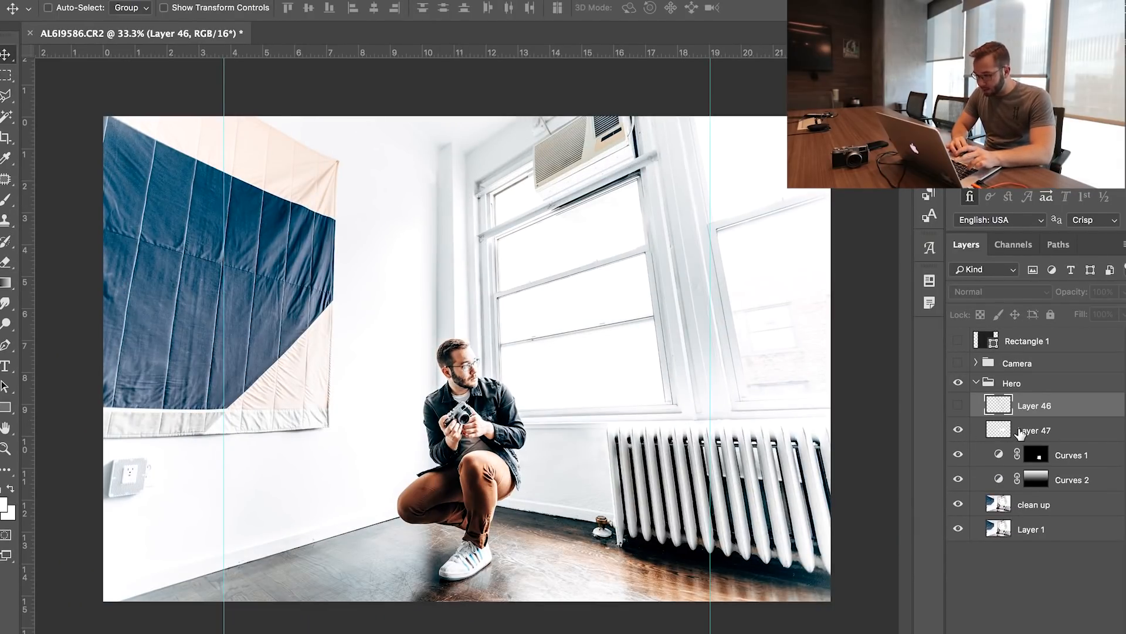
Group Layer 47, both Curves adjustments and the clean up layer, and name the group Edit
{"action": "left_click", "coordinate": [1021, 434]}
{"action": "left_click", "coordinate": [1034, 508], "text": "shift"}
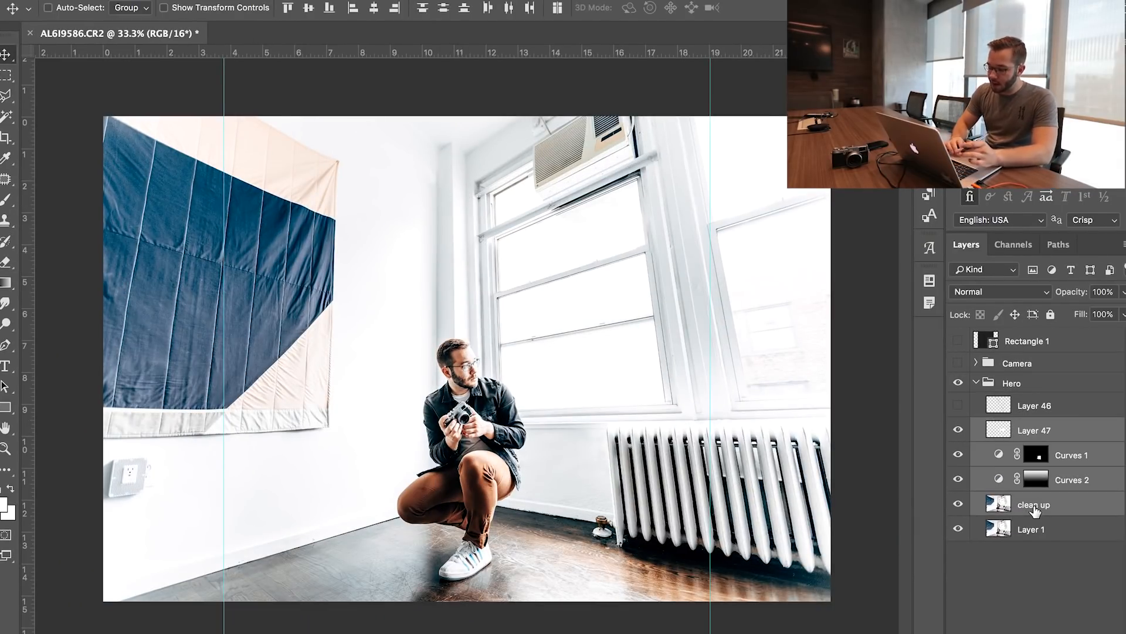
{"action": "key", "text": "super+g"}
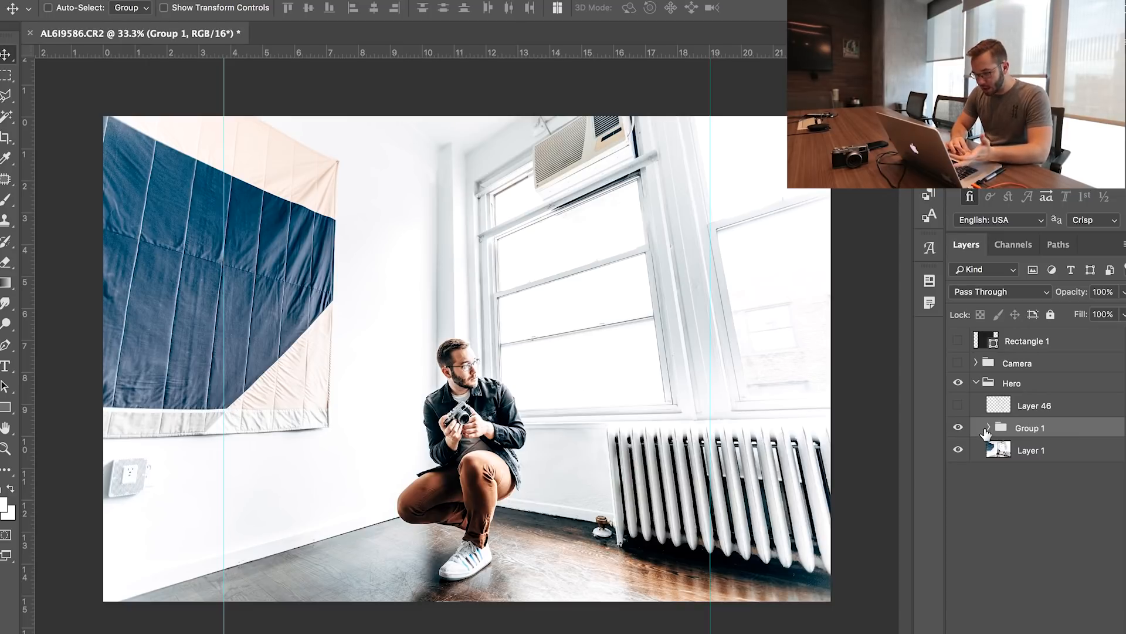
{"action": "left_click", "coordinate": [989, 428]}
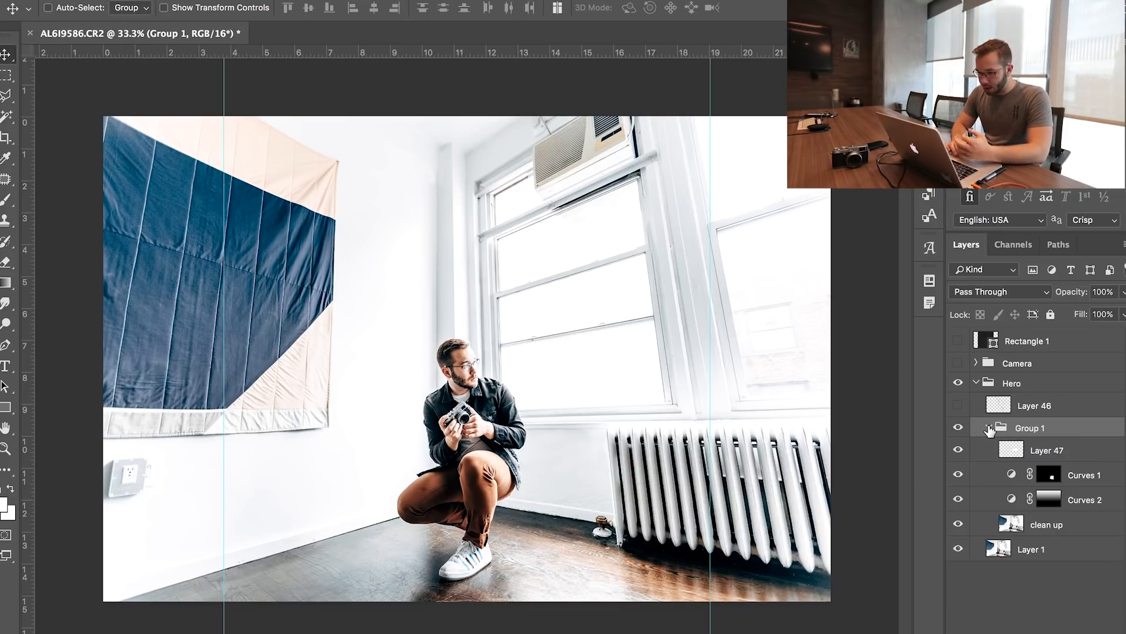
{"action": "left_click", "coordinate": [989, 428]}
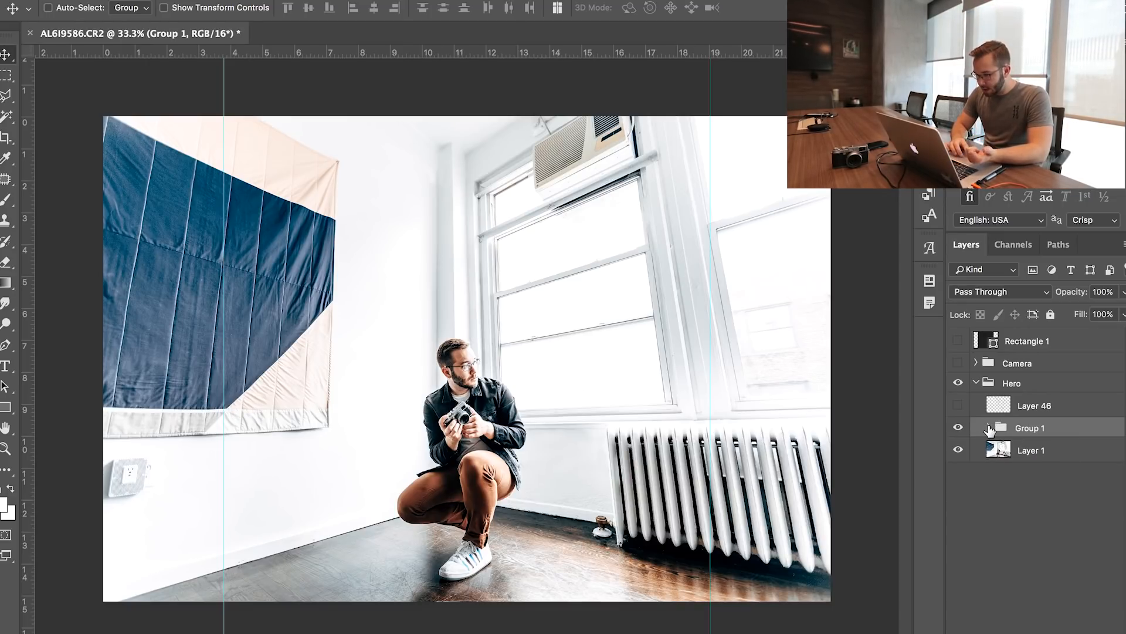
{"action": "double_click", "coordinate": [1027, 428]}
{"action": "type", "text": "Edit"}
{"action": "key", "text": "Return"}
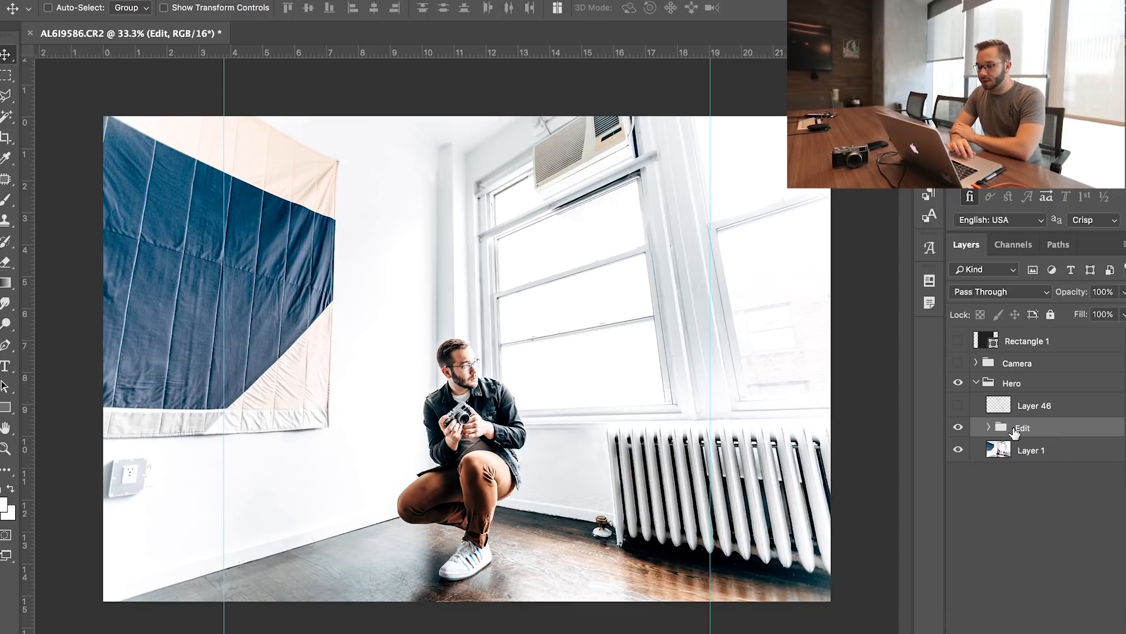
Toggle the visibility of the Edit group and the Layer 46 markup to compare the retouched photo with the original
{"action": "left_click", "coordinate": [958, 405]}
{"action": "left_click_drag", "start_coordinate": [957, 411], "coordinate": [956, 429]}
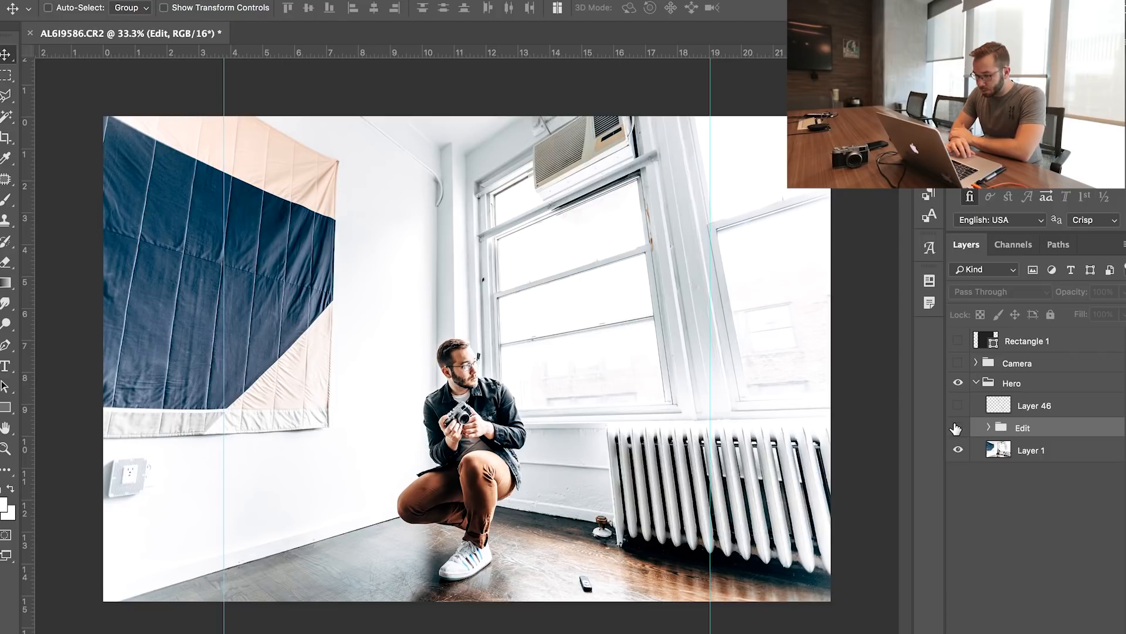
{"action": "left_click", "coordinate": [957, 429]}
{"action": "left_click", "coordinate": [958, 406]}
{"action": "left_click", "coordinate": [957, 429]}
{"action": "left_click", "coordinate": [957, 429]}
{"action": "left_click", "coordinate": [957, 429]}
{"action": "left_click", "coordinate": [957, 429]}
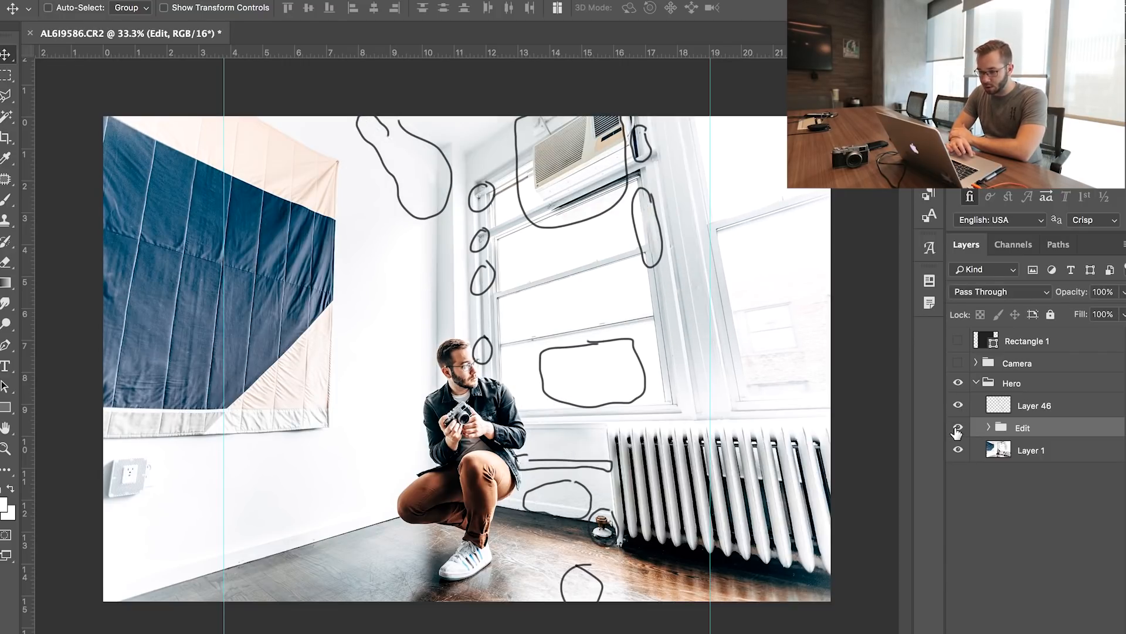
{"action": "left_click", "coordinate": [957, 429]}
{"action": "left_click", "coordinate": [957, 430]}
{"action": "left_click", "coordinate": [957, 430]}
{"action": "left_click", "coordinate": [957, 430]}
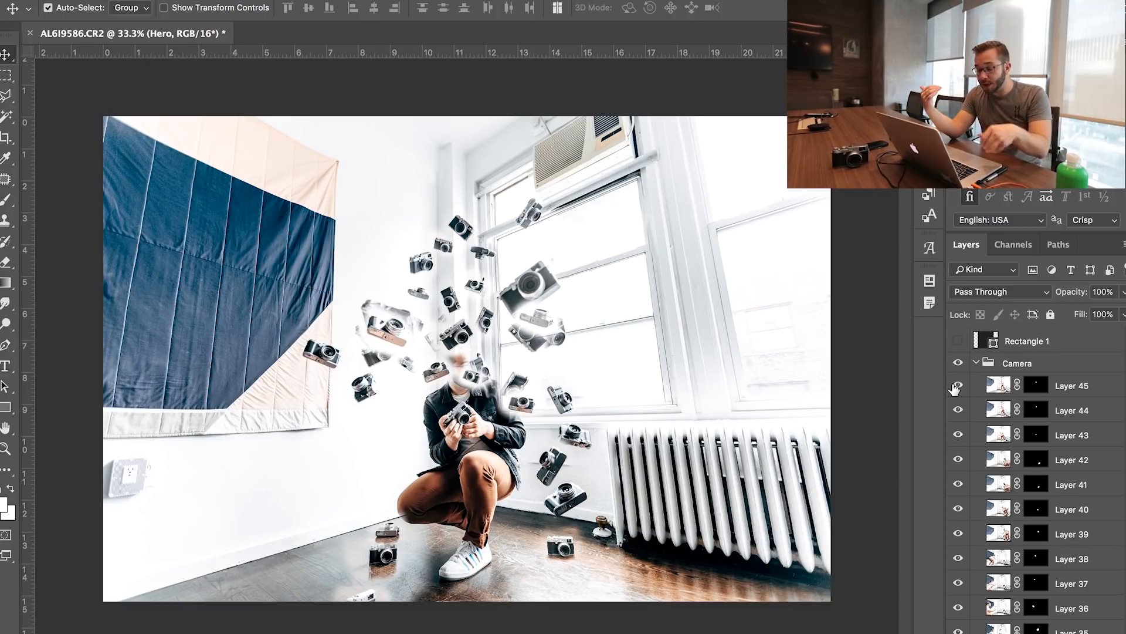
Toggle Layers 45 and 44 on and off to identify which camera each one holds
{"action": "left_click", "coordinate": [957, 386]}
{"action": "left_click", "coordinate": [956, 386]}
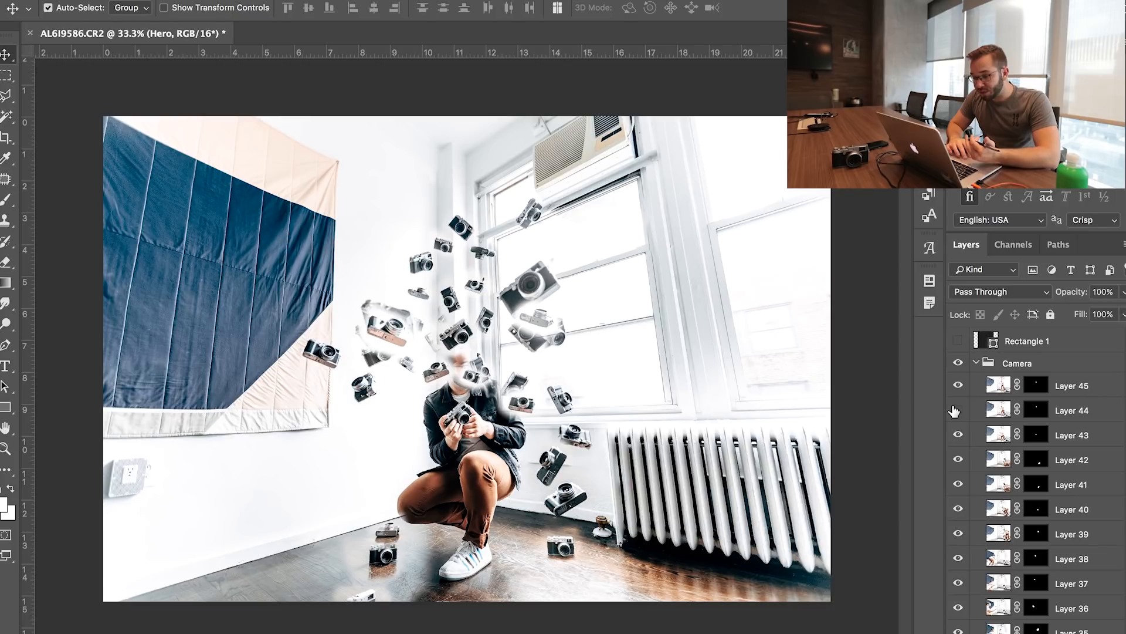
{"action": "left_click", "coordinate": [957, 386]}
{"action": "left_click", "coordinate": [957, 386]}
{"action": "left_click", "coordinate": [956, 386]}
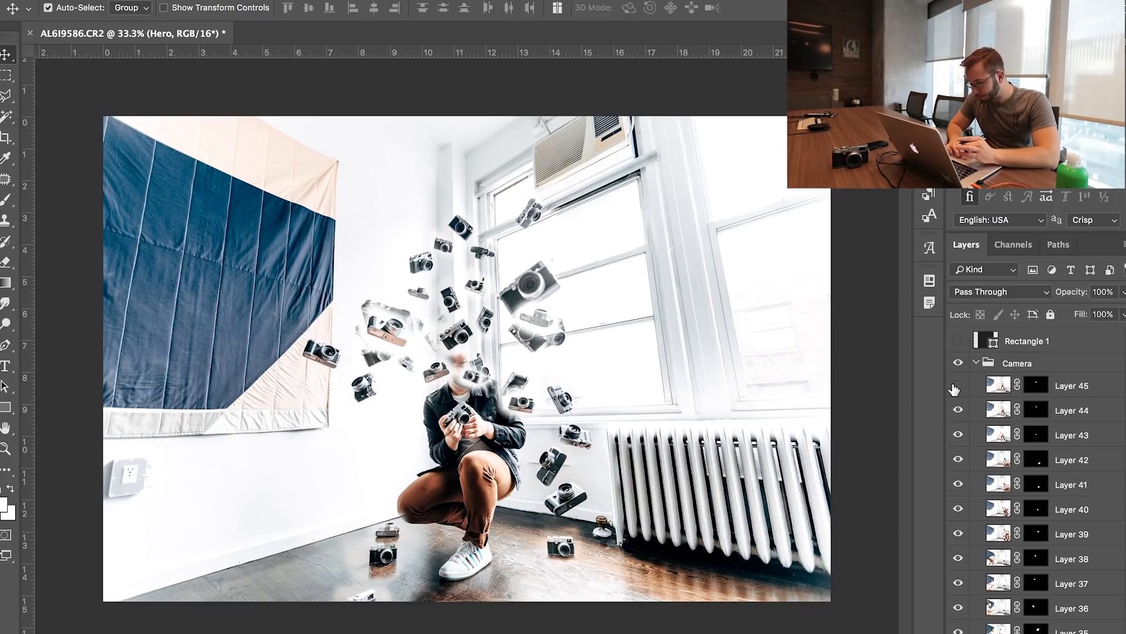
Try deleting Layer 44 from the Camera group
{"action": "left_click", "coordinate": [1068, 412]}
{"action": "key", "text": "Delete"}
{"action": "left_click", "coordinate": [957, 383]}
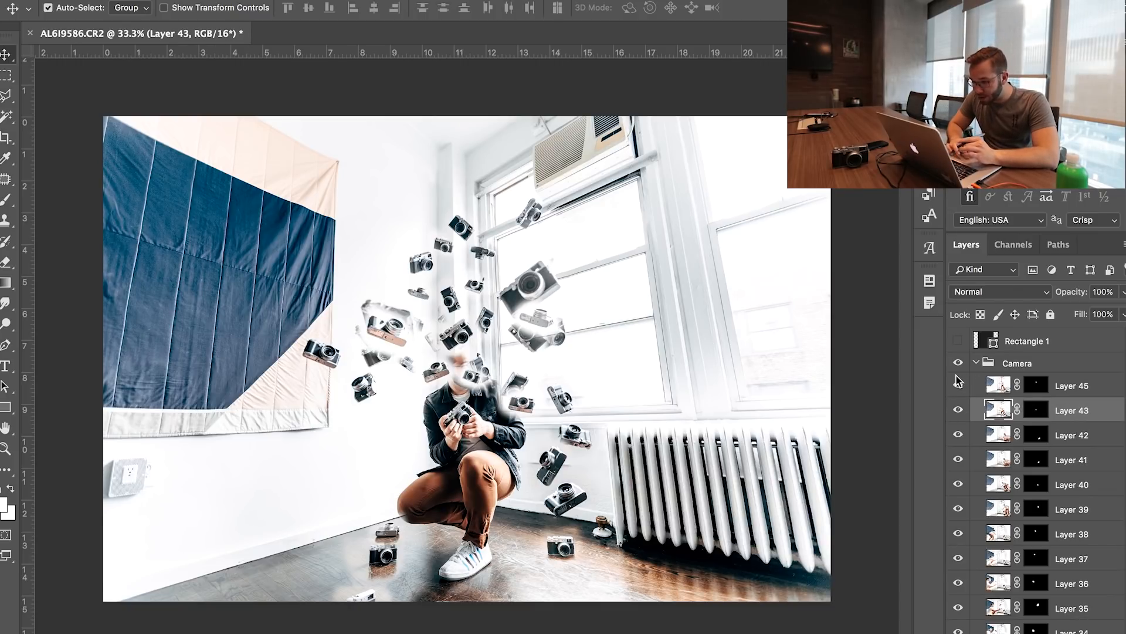
{"action": "key", "text": "ctrl+z"}
Hide Layer 44 and toggle Layer 43 to identify its camera
{"action": "left_click", "coordinate": [959, 412]}
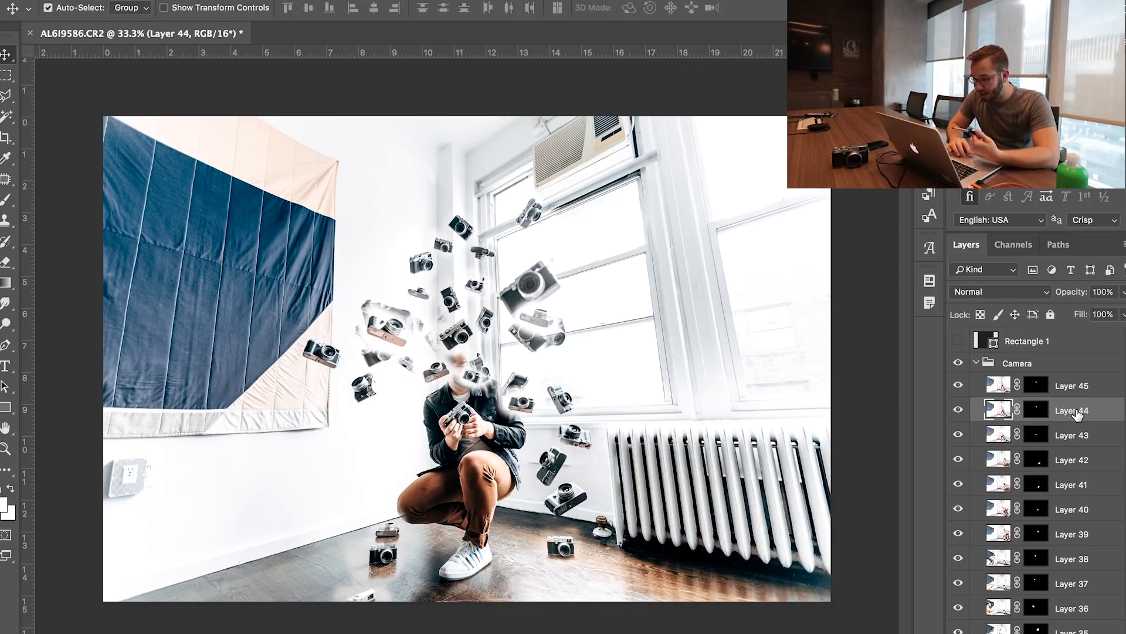
{"action": "left_click", "coordinate": [962, 413]}
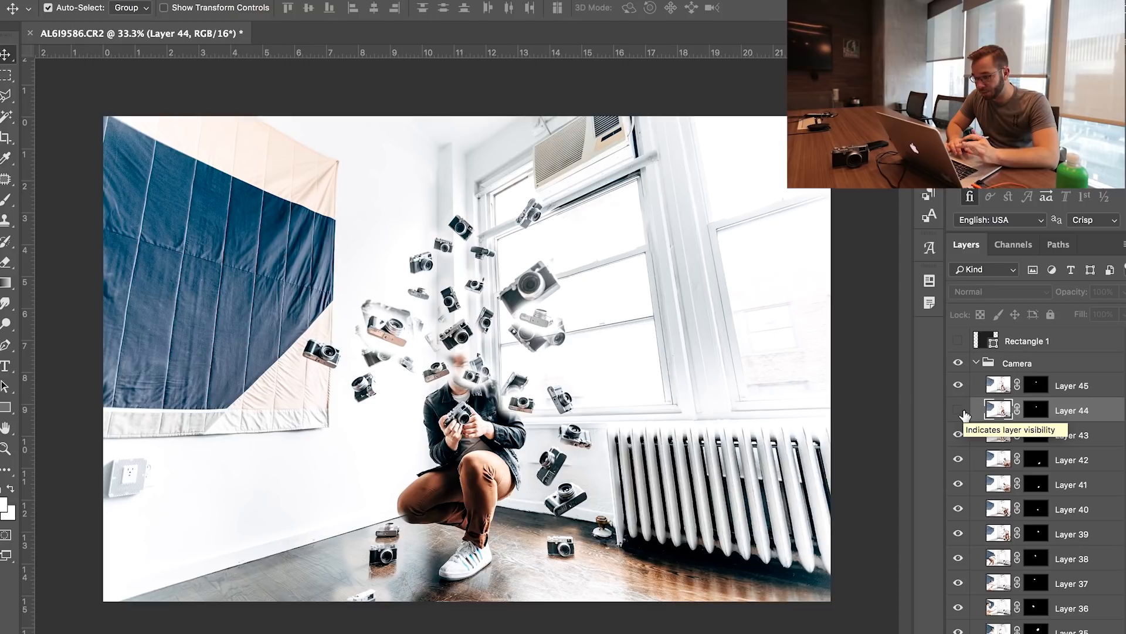
{"action": "left_click", "coordinate": [958, 438]}
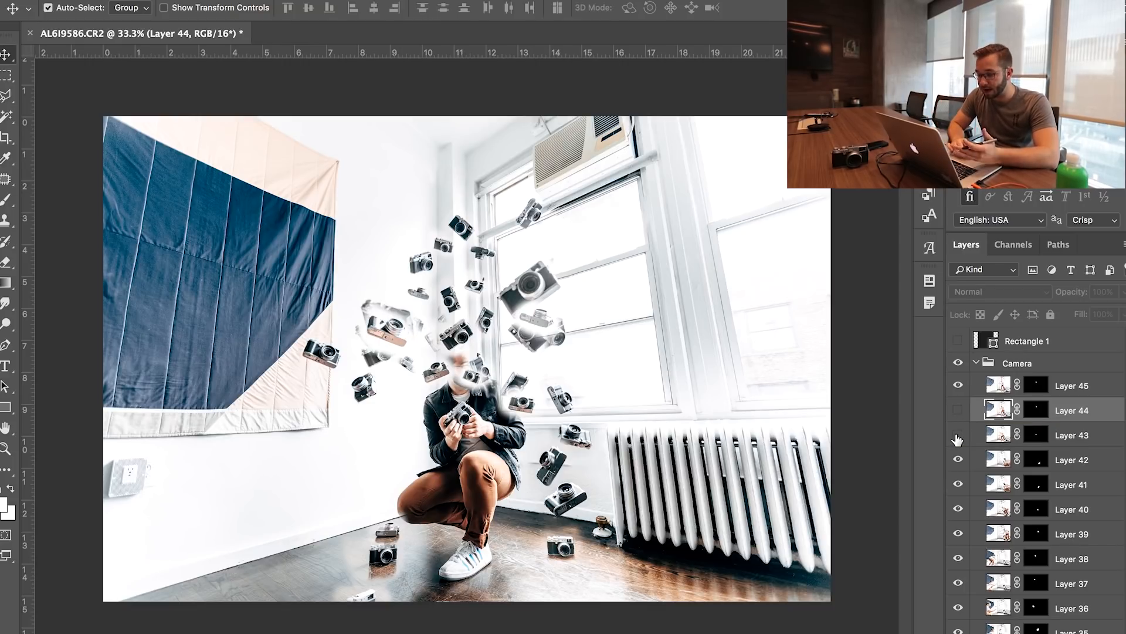
{"action": "left_click", "coordinate": [957, 438]}
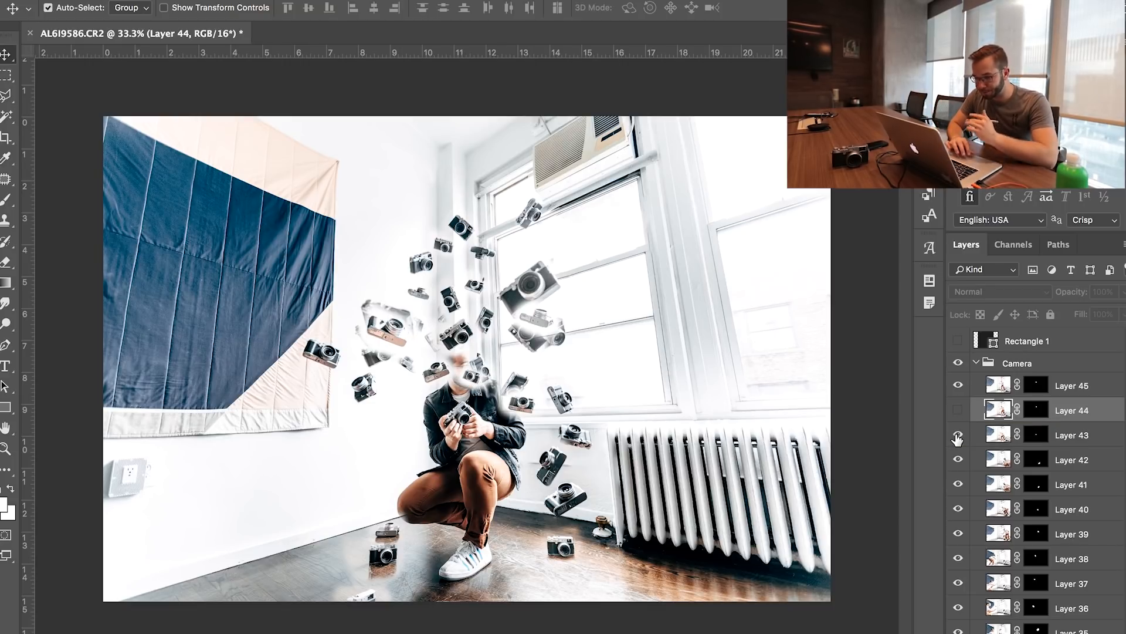
Try to move the Layer 43 camera to the left with Auto-Select enabled
{"action": "left_click", "coordinate": [1067, 438]}
{"action": "left_click_drag", "start_coordinate": [441, 423], "coordinate": [400, 422]}
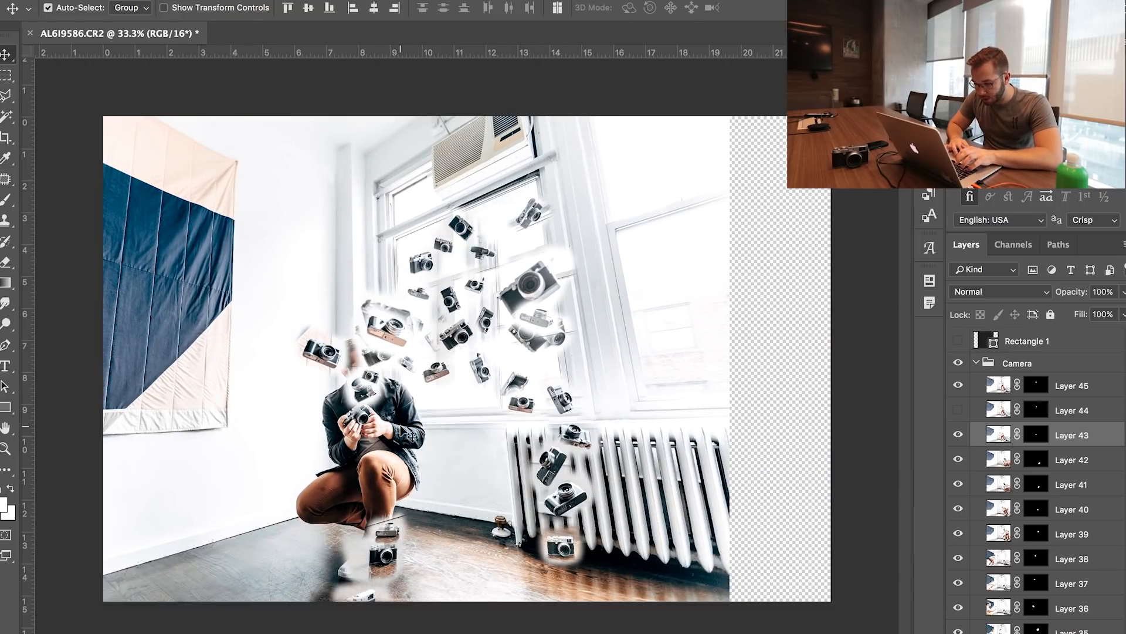
{"action": "key", "text": "super+z"}
Turn off Auto-Select and move the Layer 43 camera from the man's chin to the wall left of him
{"action": "left_click", "coordinate": [48, 7]}
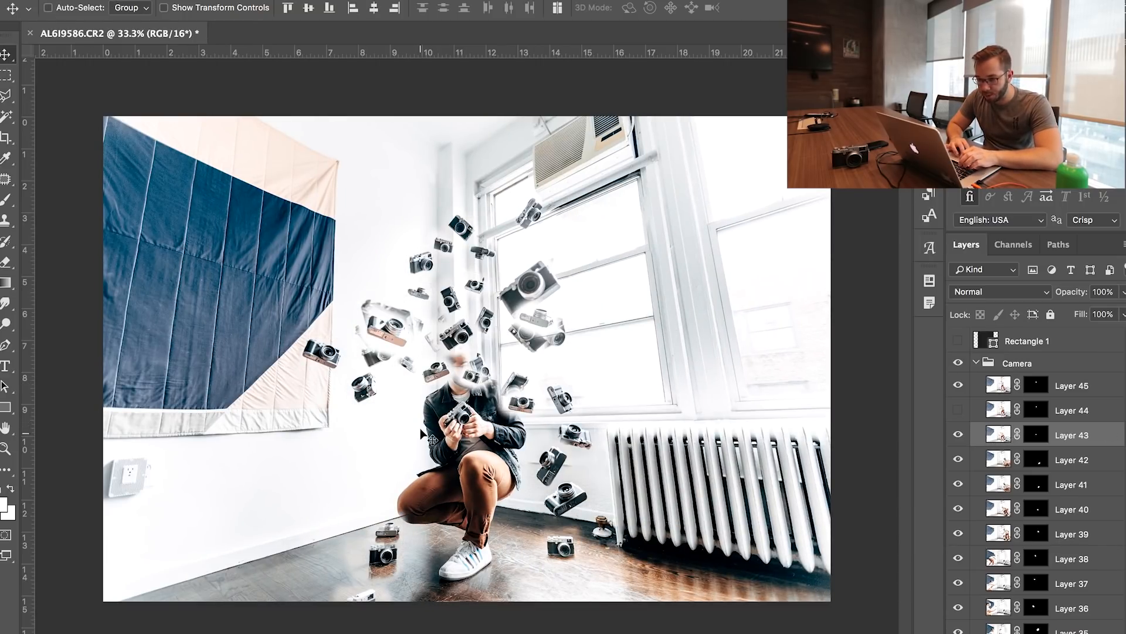
{"action": "left_click_drag", "start_coordinate": [432, 373], "coordinate": [387, 373]}
{"action": "key", "text": "super+z"}
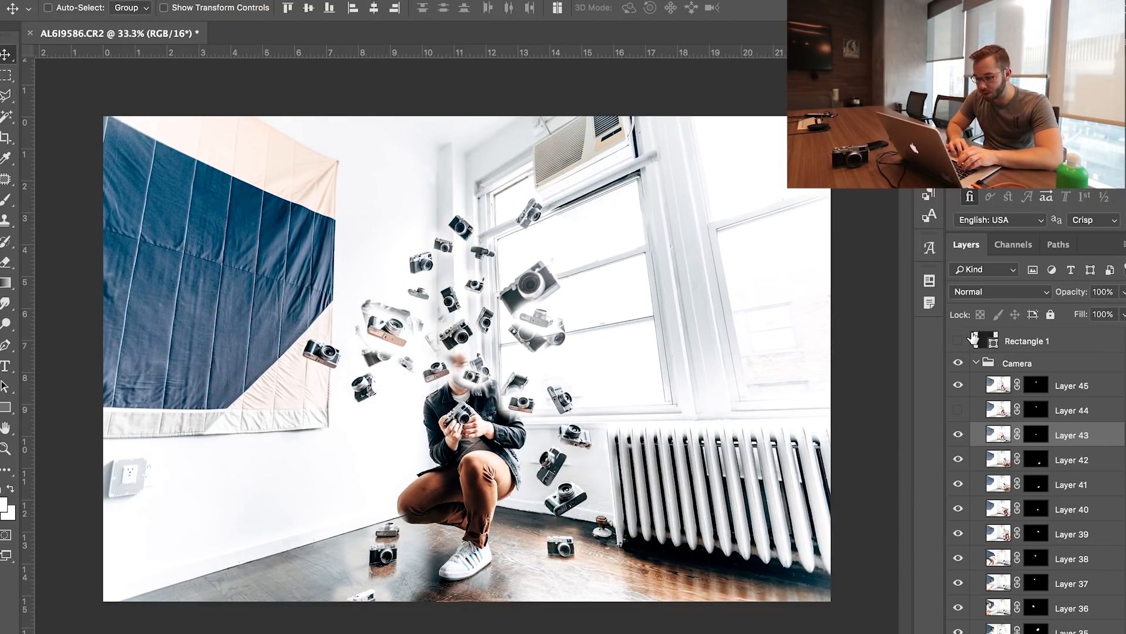
{"action": "left_click", "coordinate": [1060, 414]}
{"action": "left_click", "coordinate": [998, 434]}
{"action": "left_click_drag", "start_coordinate": [494, 387], "coordinate": [422, 405]}
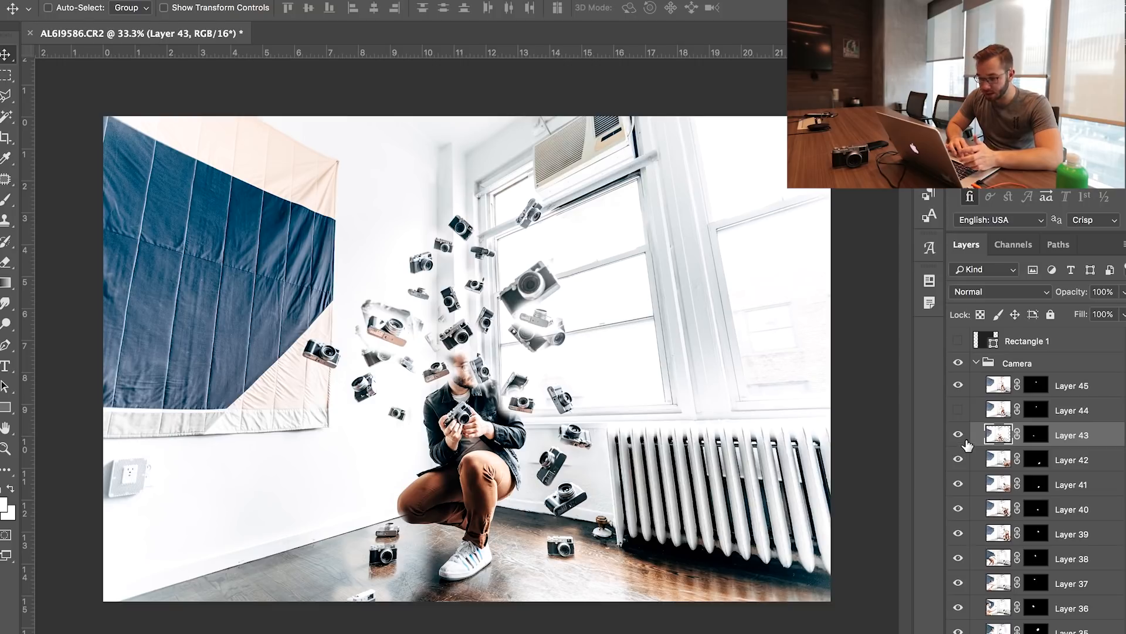
Check the cameras on Layers 42 and 41 by toggling their visibility, and hide Layer 41
{"action": "left_click", "coordinate": [959, 460]}
{"action": "left_click", "coordinate": [959, 460]}
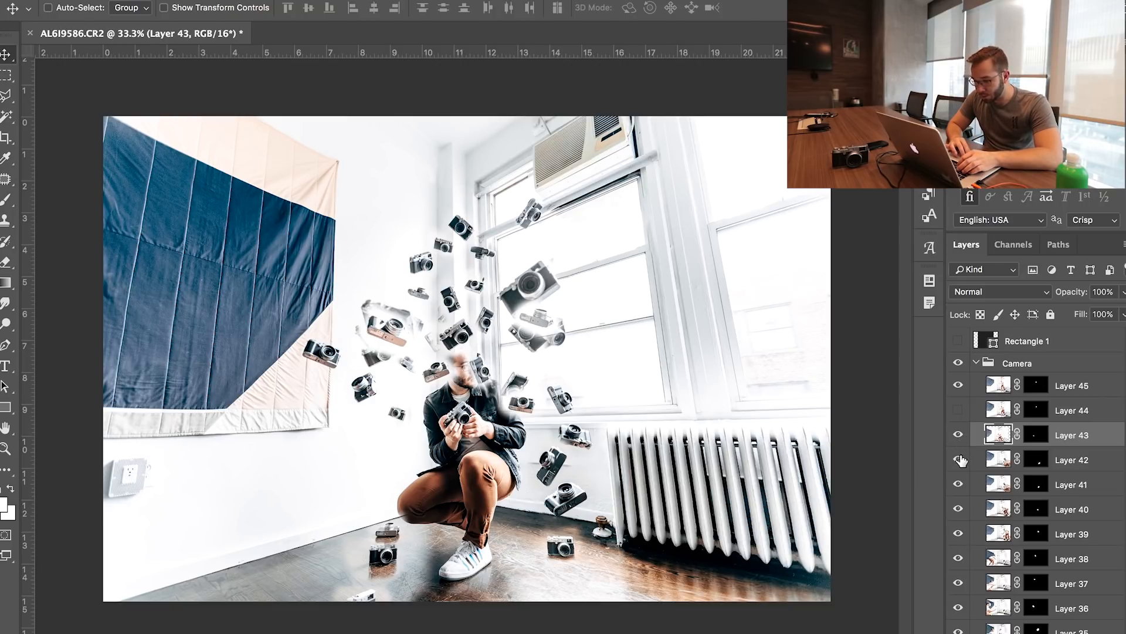
{"action": "left_click", "coordinate": [958, 484]}
{"action": "left_click", "coordinate": [959, 484]}
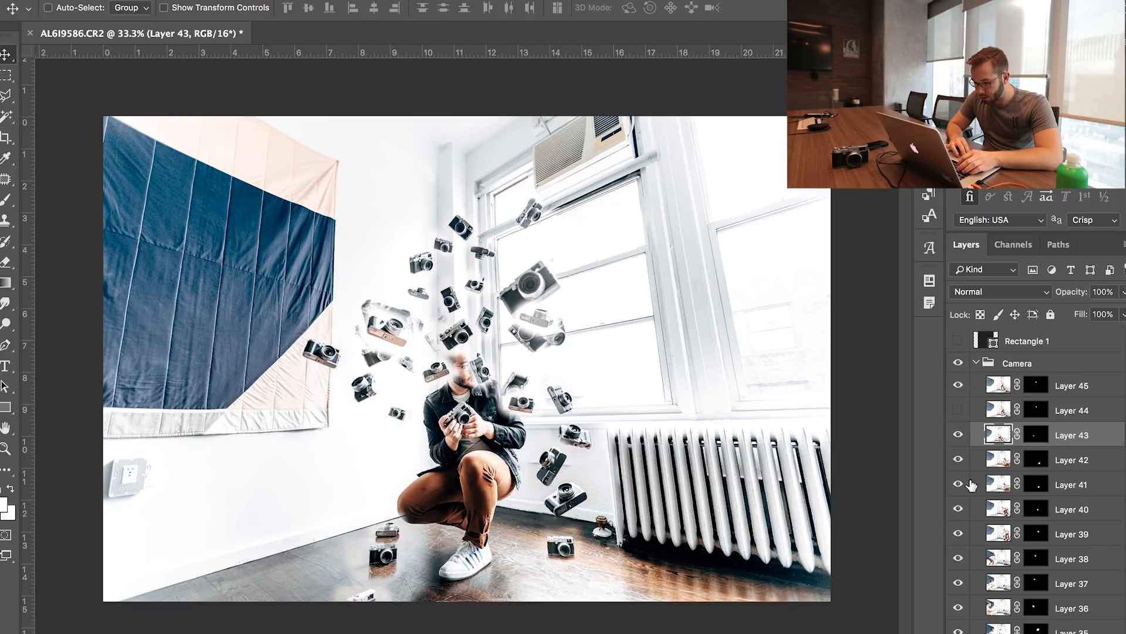
{"action": "left_click", "coordinate": [958, 484]}
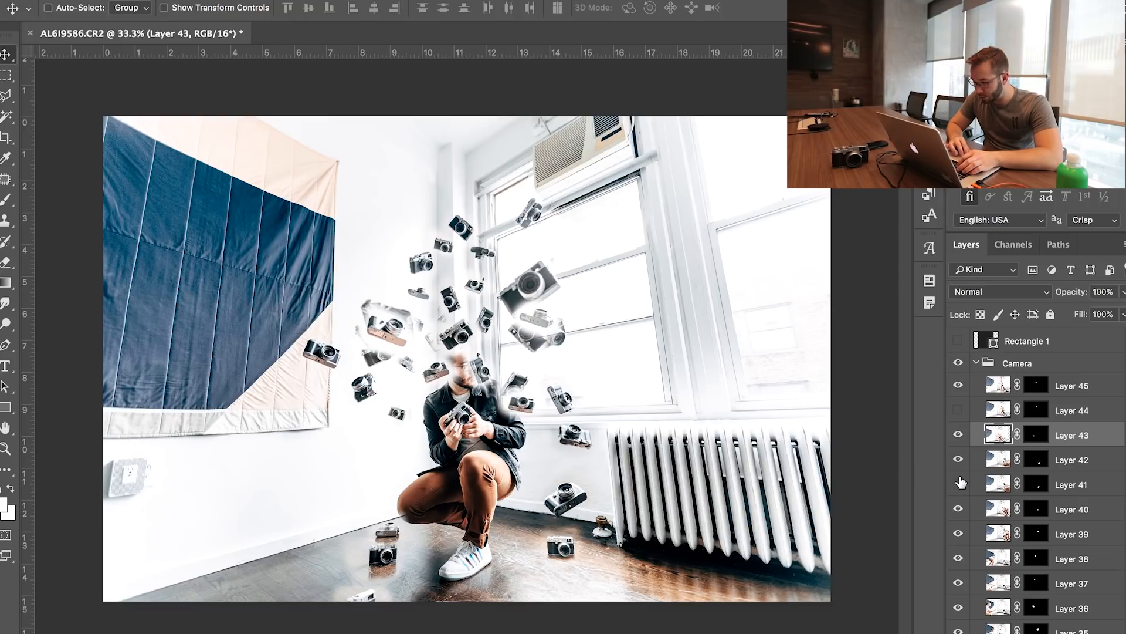
Identify the Layer 40 camera and move it from the man's right-hand side to the wall left of his knees
{"action": "left_click", "coordinate": [958, 509]}
{"action": "left_click", "coordinate": [958, 509]}
{"action": "left_click", "coordinate": [959, 509]}
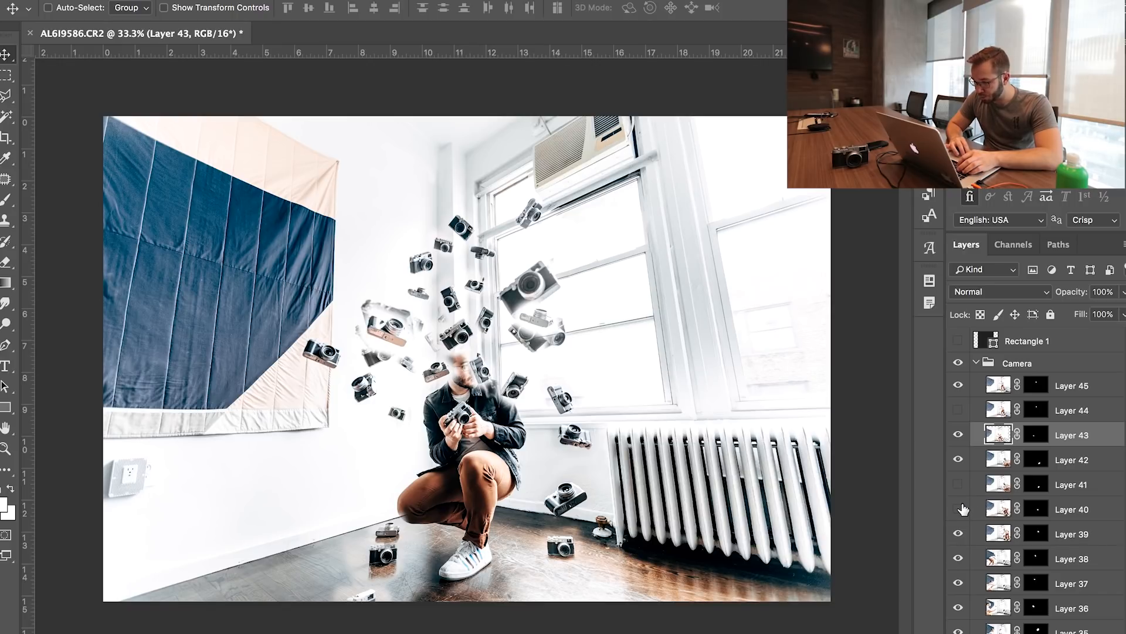
{"action": "left_click", "coordinate": [960, 509]}
{"action": "left_click", "coordinate": [1068, 510]}
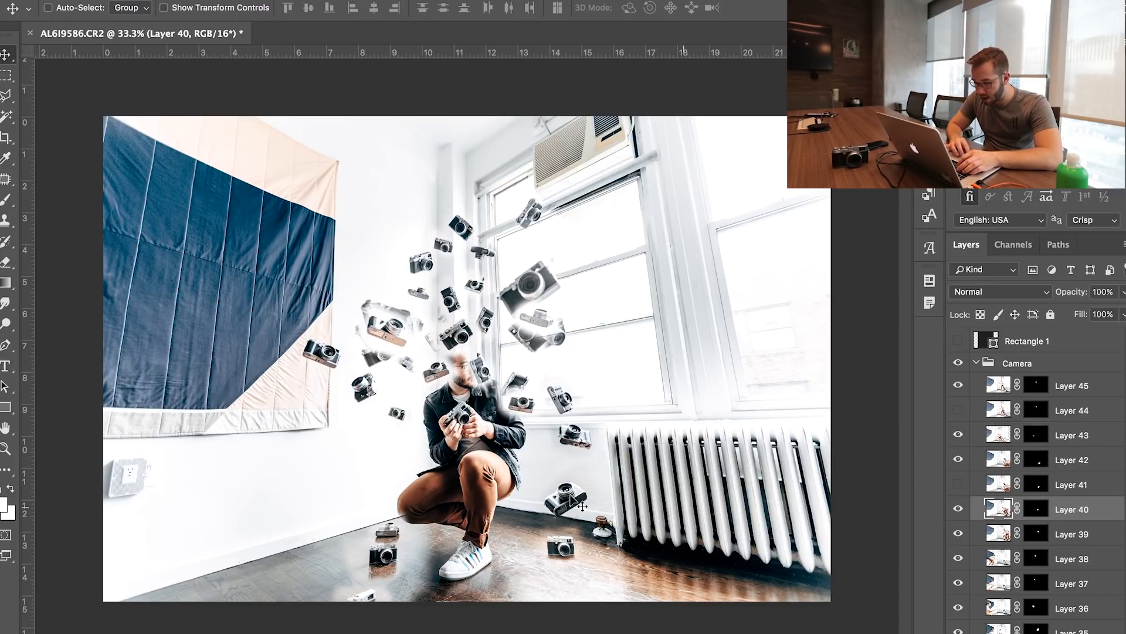
{"action": "left_click_drag", "start_coordinate": [539, 415], "coordinate": [387, 466]}
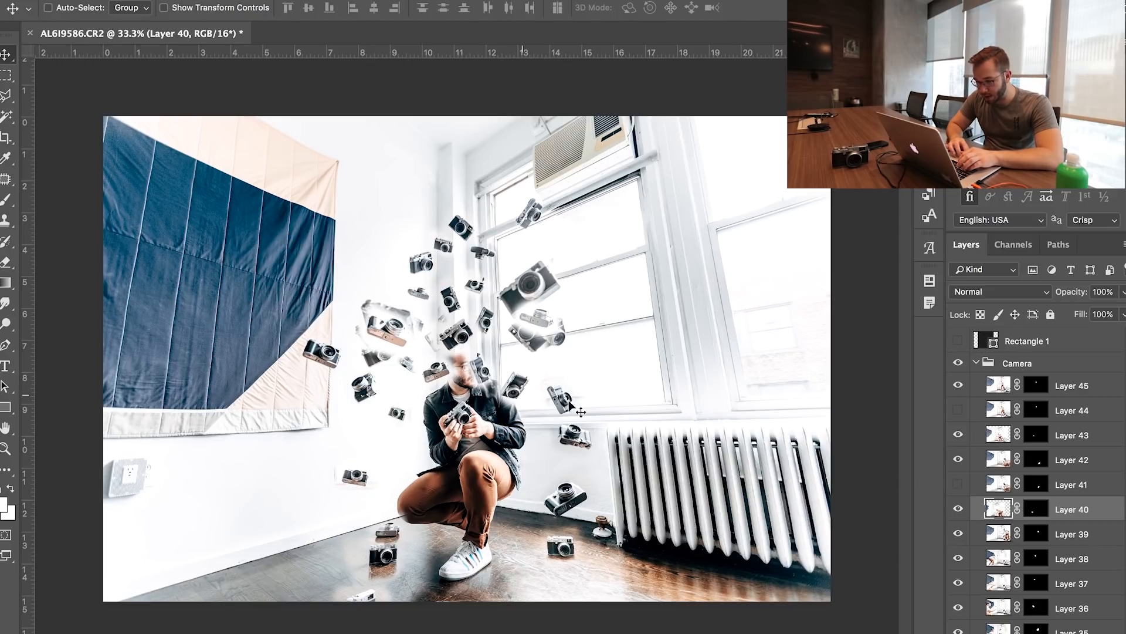
Move the Layer 39 camera up and right across the window, and check the cameras on Layers 38 and 37
{"action": "left_click", "coordinate": [1049, 534]}
{"action": "left_click_drag", "start_coordinate": [646, 324], "coordinate": [713, 297]}
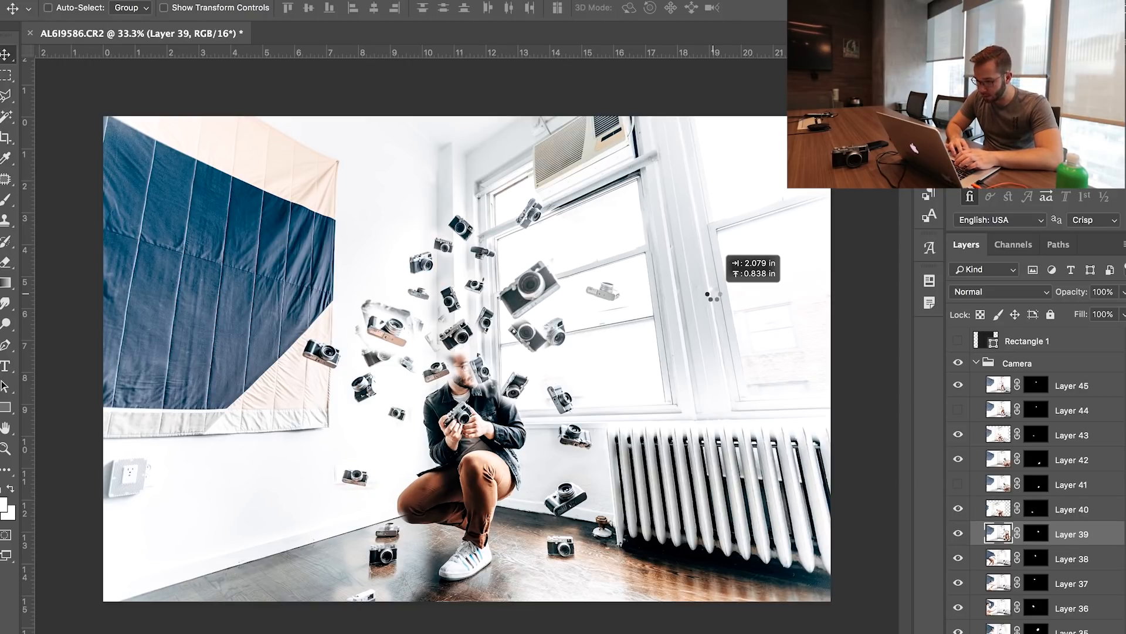
{"action": "left_click", "coordinate": [1065, 558]}
{"action": "left_click_drag", "start_coordinate": [616, 370], "coordinate": [595, 360]}
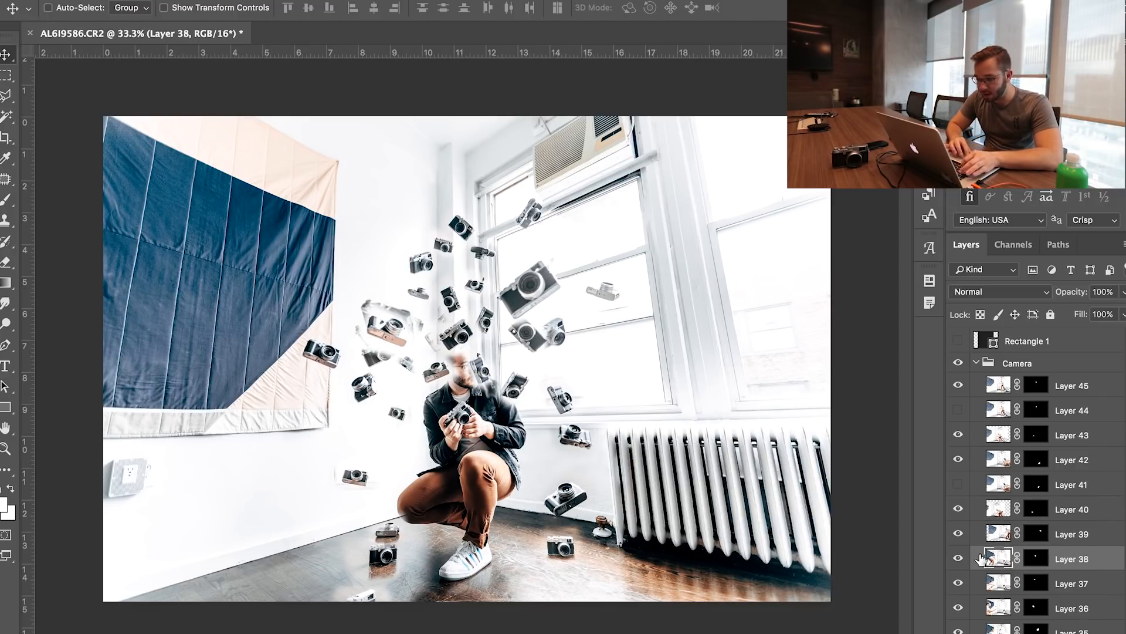
{"action": "left_click", "coordinate": [959, 583]}
{"action": "left_click", "coordinate": [960, 583]}
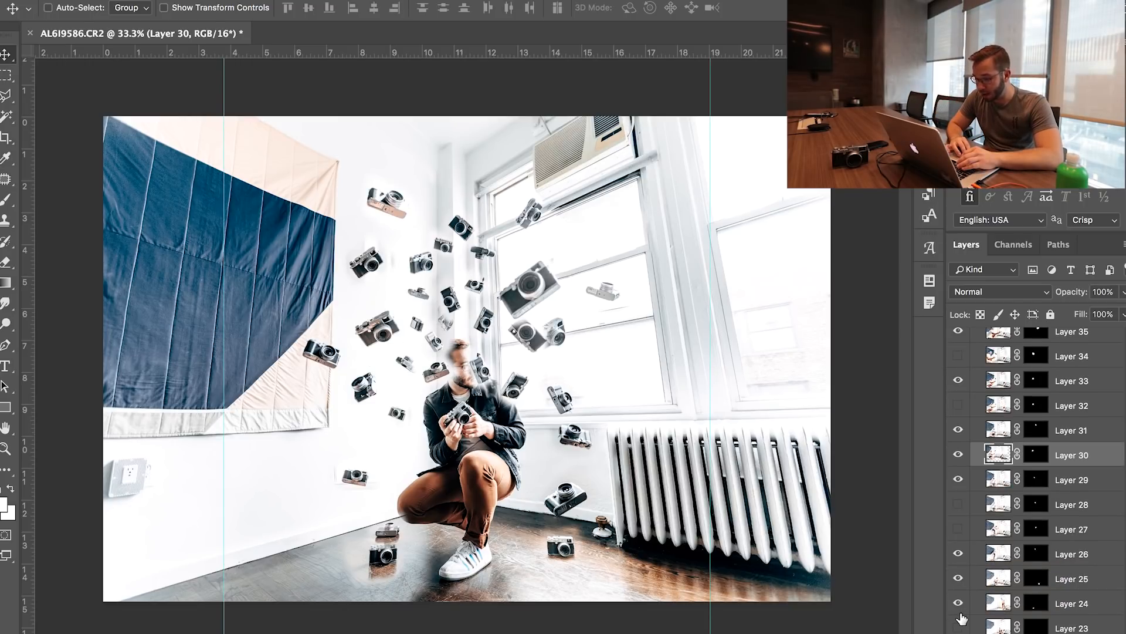
Select Layer 22, check it and Layer 20 by toggling their visibility, and hide Layer 21
{"action": "scroll", "coordinate": [959, 622], "scroll_direction": "down", "scroll_amount": 2}
{"action": "left_click", "coordinate": [1081, 587]}
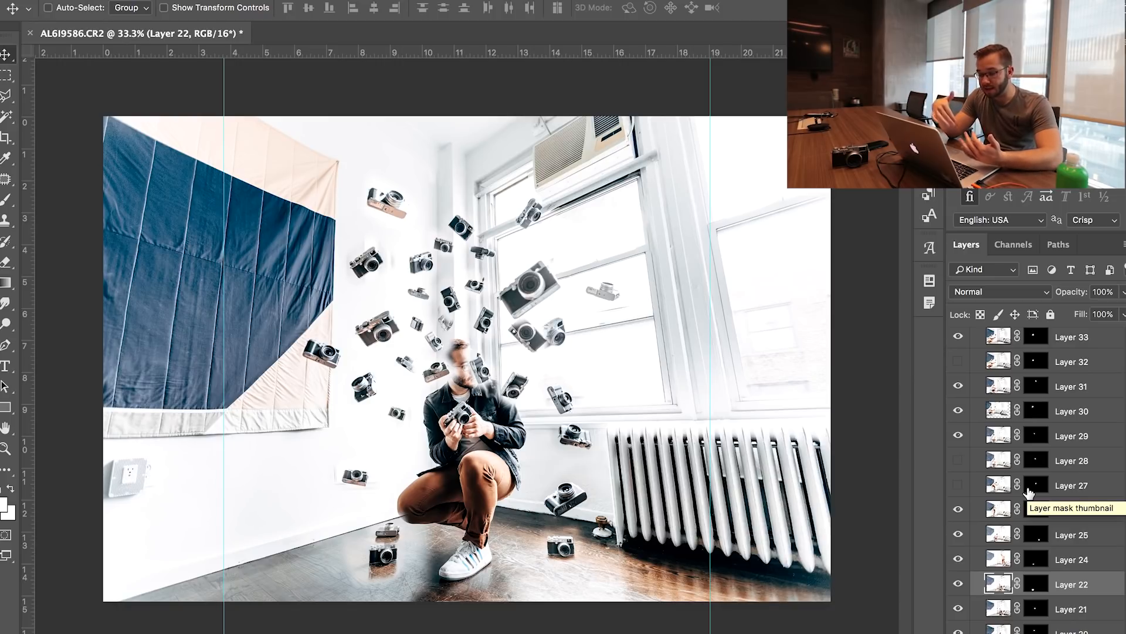
{"action": "left_click", "coordinate": [959, 584]}
{"action": "left_click", "coordinate": [960, 584]}
{"action": "left_click", "coordinate": [958, 608]}
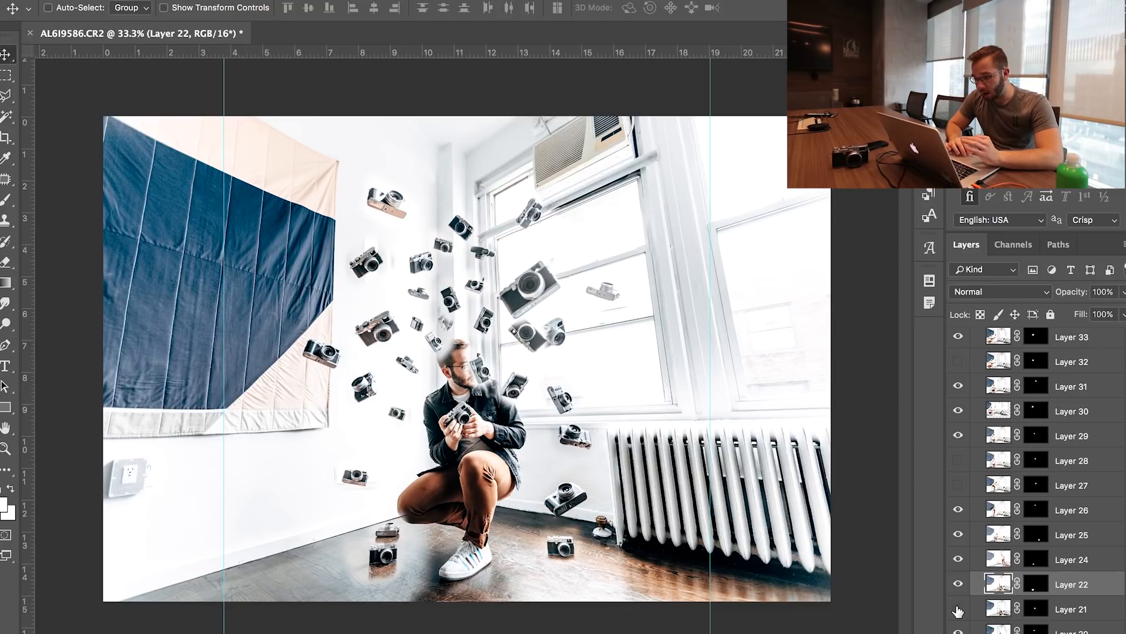
{"action": "left_click", "coordinate": [958, 610]}
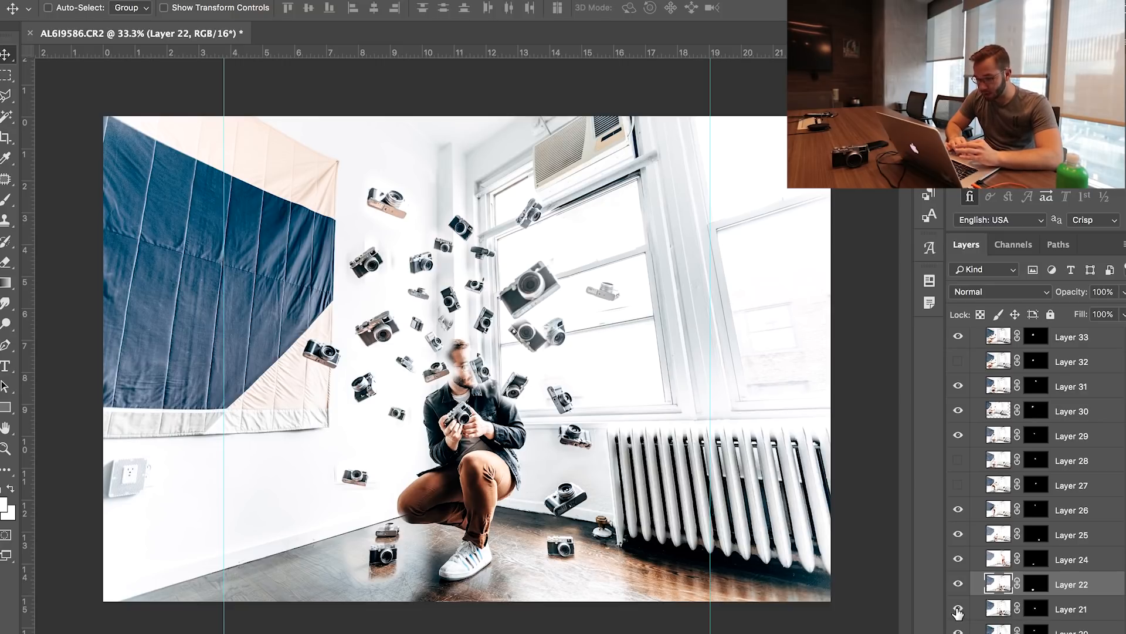
{"action": "left_click", "coordinate": [958, 610]}
{"action": "left_click", "coordinate": [959, 629]}
{"action": "left_click", "coordinate": [960, 629]}
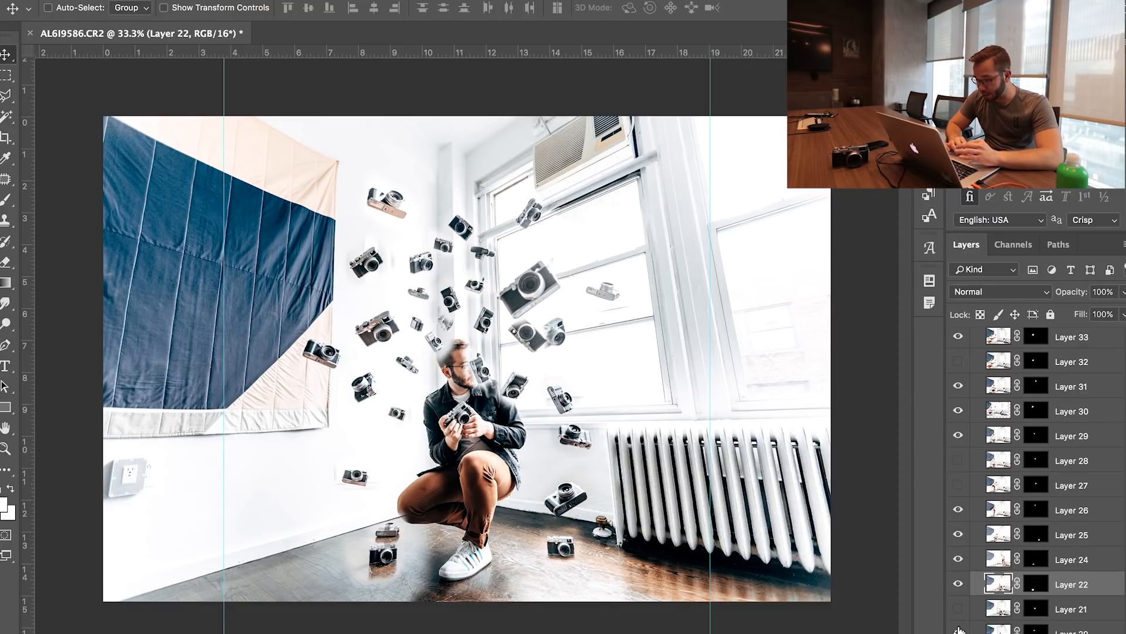
Work down the lower camera layers, toggling each one and hiding those that clutter the composite
{"action": "scroll", "coordinate": [959, 630], "scroll_direction": "down", "scroll_amount": 1}
{"action": "left_click", "coordinate": [959, 631]}
{"action": "scroll", "coordinate": [959, 630], "scroll_direction": "down", "scroll_amount": 6}
{"action": "left_click", "coordinate": [958, 630]}
{"action": "scroll", "coordinate": [959, 630], "scroll_direction": "down", "scroll_amount": 6}
{"action": "left_click", "coordinate": [959, 629]}
{"action": "left_click", "coordinate": [958, 629]}
{"action": "scroll", "coordinate": [958, 629], "scroll_direction": "down", "scroll_amount": 4}
{"action": "left_click", "coordinate": [959, 500]}
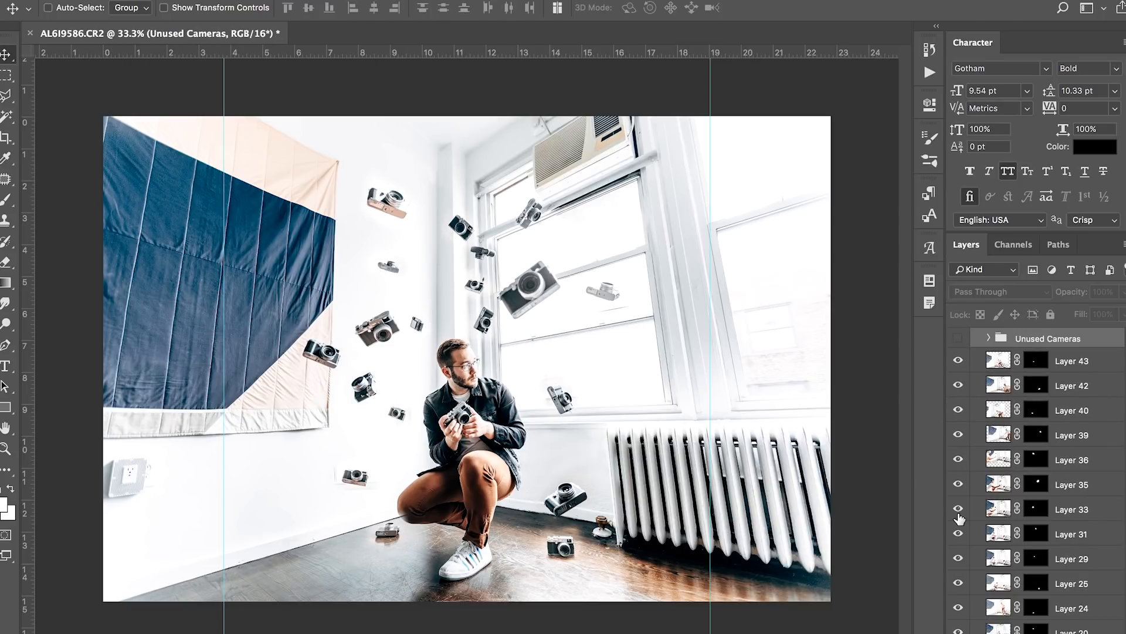
Thin out the remaining camera layers, hiding Layers 29 and 25, and spread the kept cameras across the window and wall
{"action": "left_click", "coordinate": [959, 558]}
{"action": "scroll", "coordinate": [960, 554], "scroll_direction": "down", "scroll_amount": 3}
{"action": "left_click", "coordinate": [959, 521]}
{"action": "scroll", "coordinate": [1010, 536], "scroll_direction": "down", "scroll_amount": 3}
{"action": "left_click", "coordinate": [1037, 485]}
{"action": "key", "text": "b"}
{"action": "left_click_drag", "start_coordinate": [394, 516], "coordinate": [413, 518]}
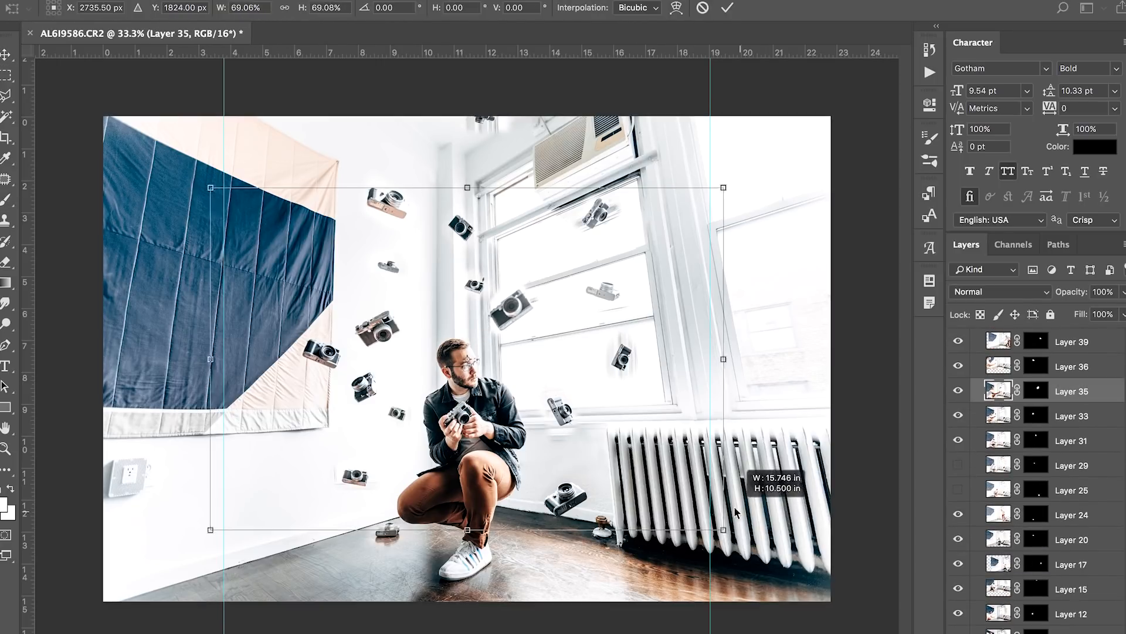
{"action": "key", "text": "Return"}
{"action": "left_click_drag", "start_coordinate": [561, 334], "coordinate": [571, 315]}
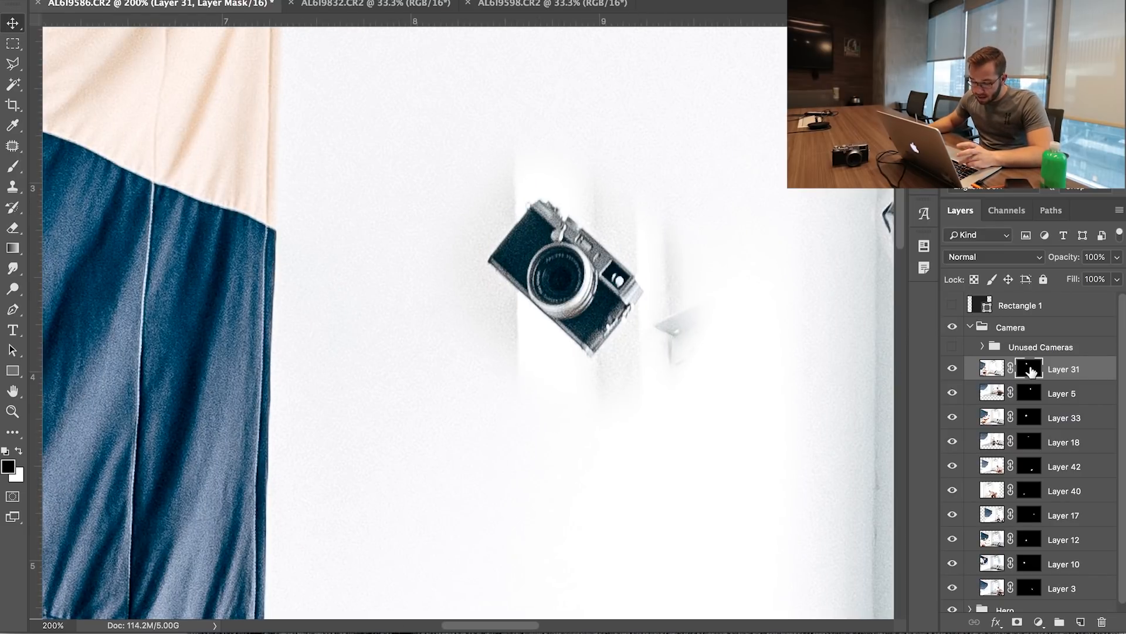
Paint black on the Layer 31 mask to hide the leftover streaks and patches around the wall camera
{"action": "key", "text": "b"}
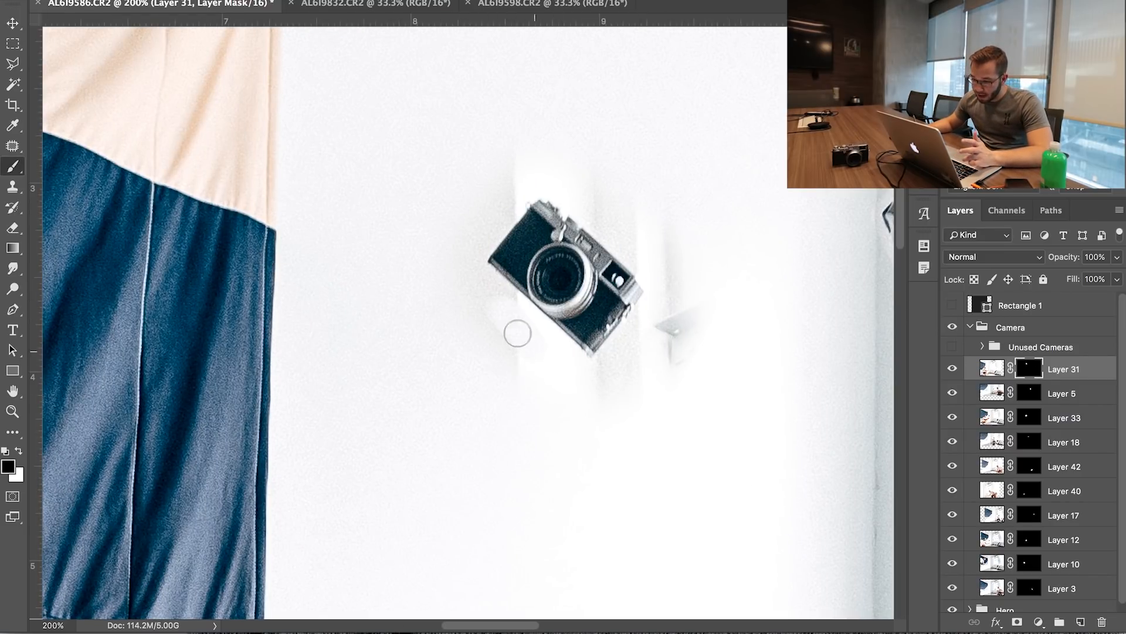
{"action": "key", "text": "x"}
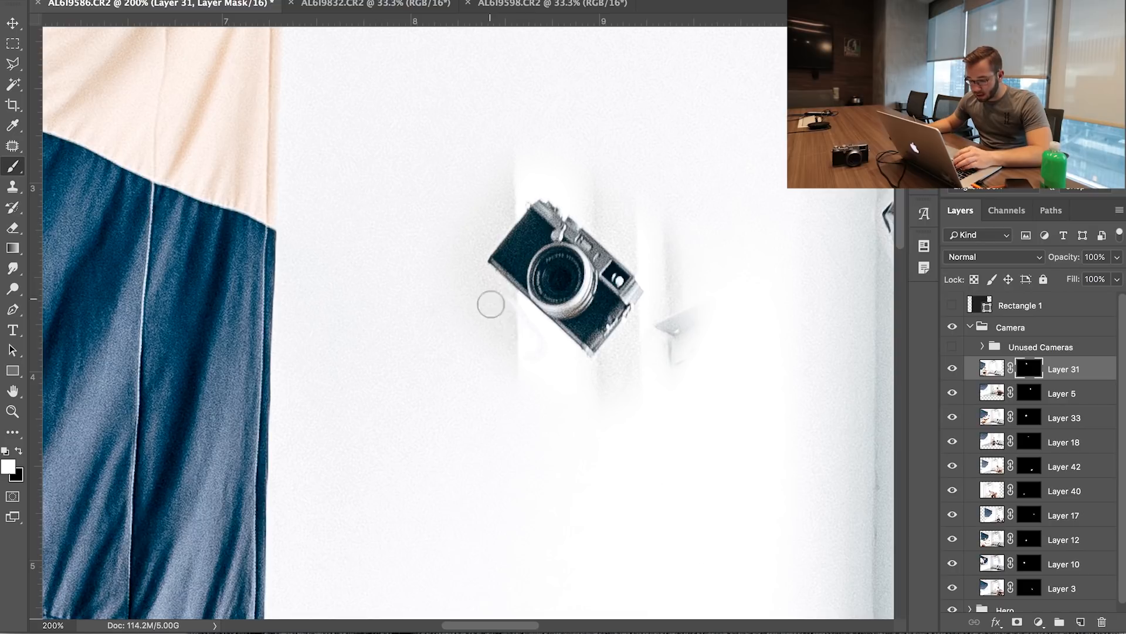
{"action": "key", "text": "x"}
{"action": "mouse_move", "coordinate": [544, 404]}
{"action": "left_mouse_down"}
{"action": "mouse_move", "coordinate": [482, 345]}
{"action": "mouse_move", "coordinate": [493, 299]}
{"action": "mouse_move", "coordinate": [578, 373]}
{"action": "left_mouse_up"}
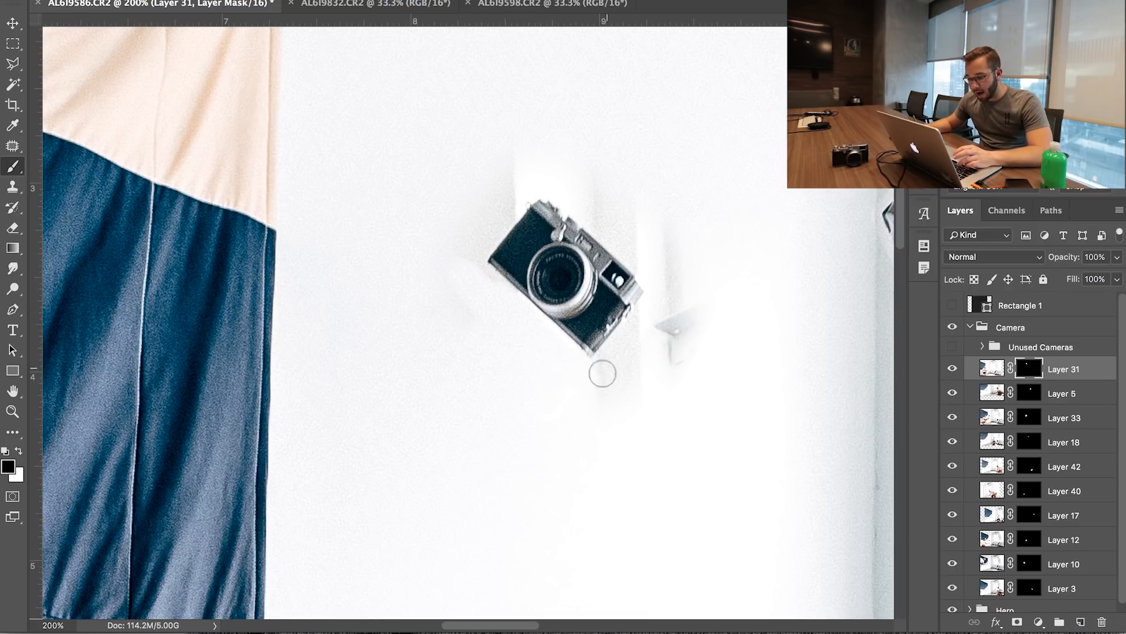
{"action": "left_click_drag", "start_coordinate": [666, 304], "coordinate": [686, 358]}
{"action": "left_click_drag", "start_coordinate": [568, 467], "coordinate": [607, 388]}
{"action": "left_click_drag", "start_coordinate": [670, 212], "coordinate": [674, 271]}
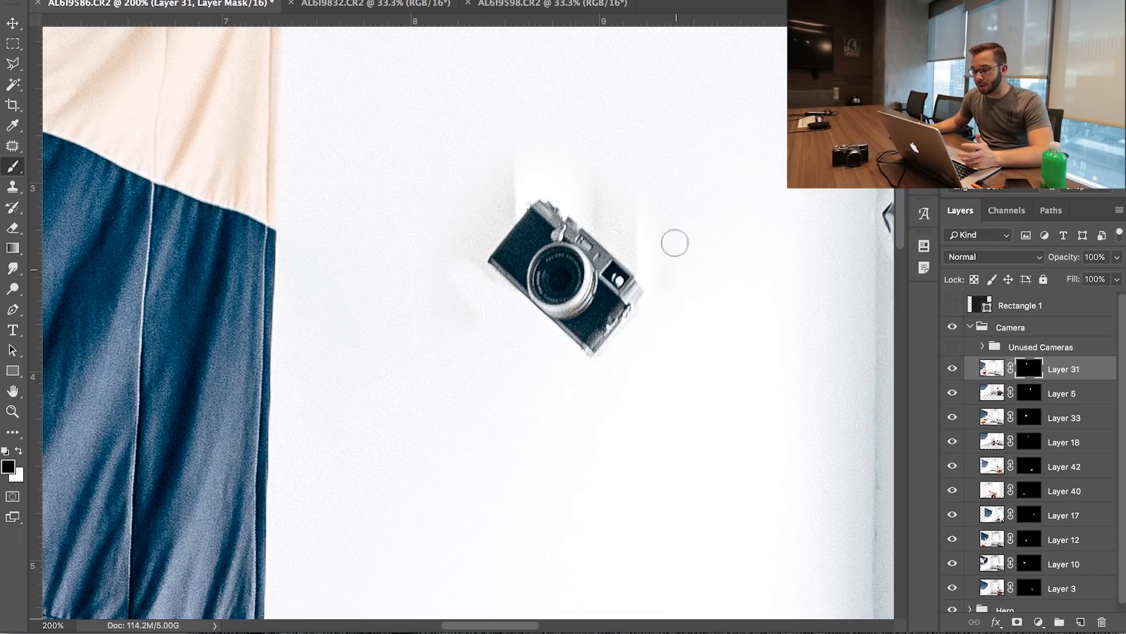
{"action": "left_click_drag", "start_coordinate": [592, 176], "coordinate": [634, 247]}
{"action": "left_click_drag", "start_coordinate": [528, 129], "coordinate": [475, 267]}
Paint black on the Layer 5 mask to remove stray marks around the window camera, and check Layer 33's visibility
{"action": "key", "text": "x"}
{"action": "key", "text": "space"}
{"action": "left_click_drag", "start_coordinate": [674, 251], "coordinate": [277, 347]}
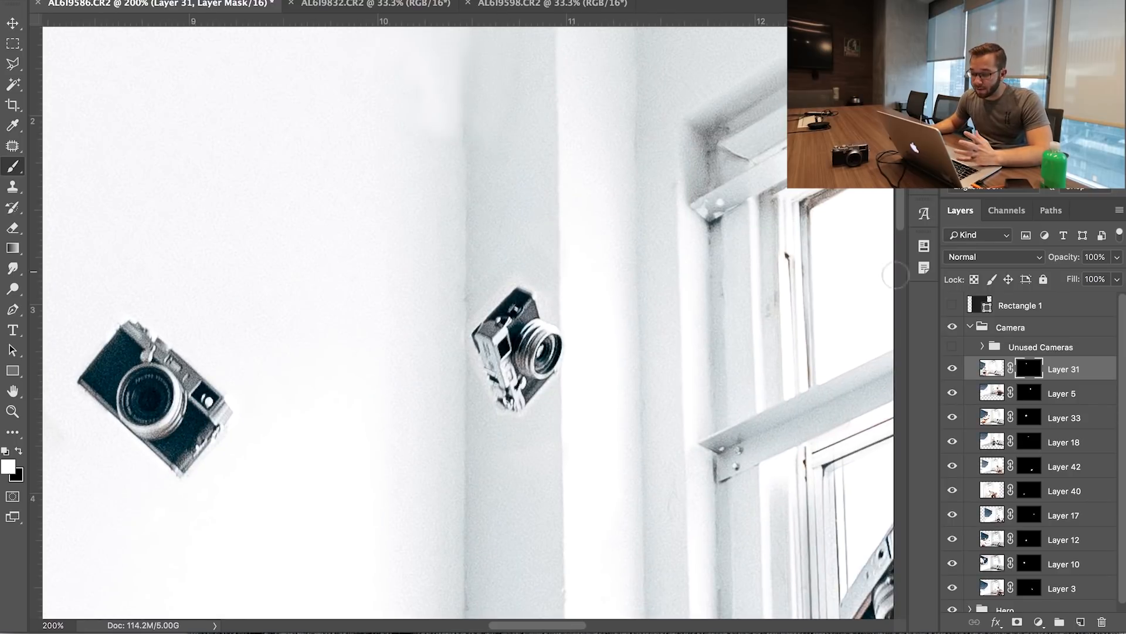
{"action": "left_click", "coordinate": [953, 396]}
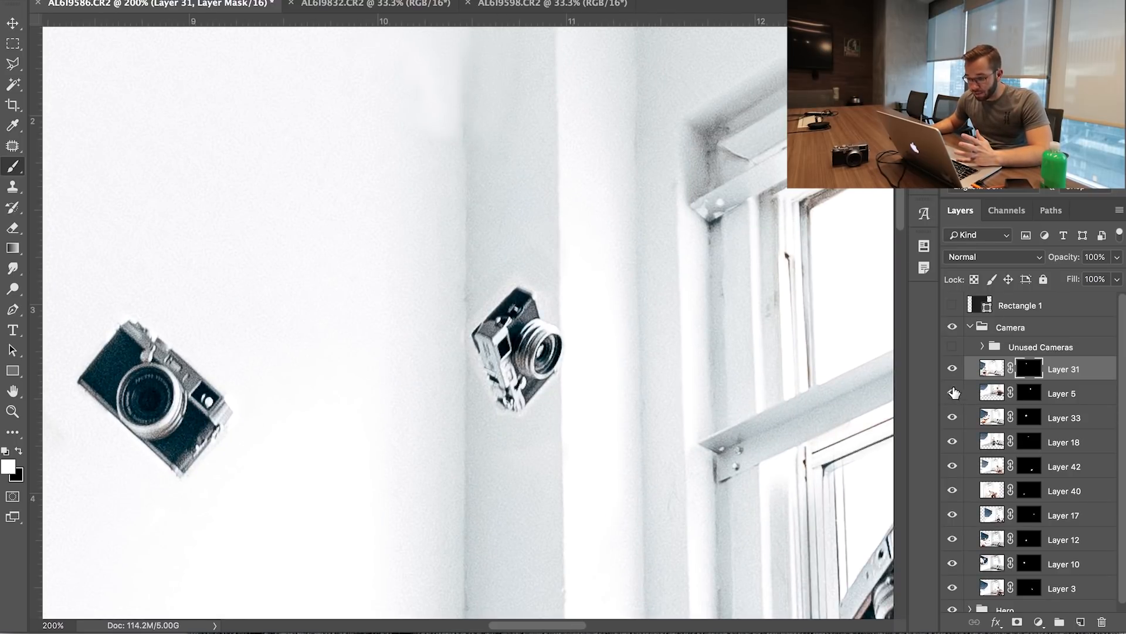
{"action": "left_click_drag", "start_coordinate": [735, 412], "coordinate": [545, 254]}
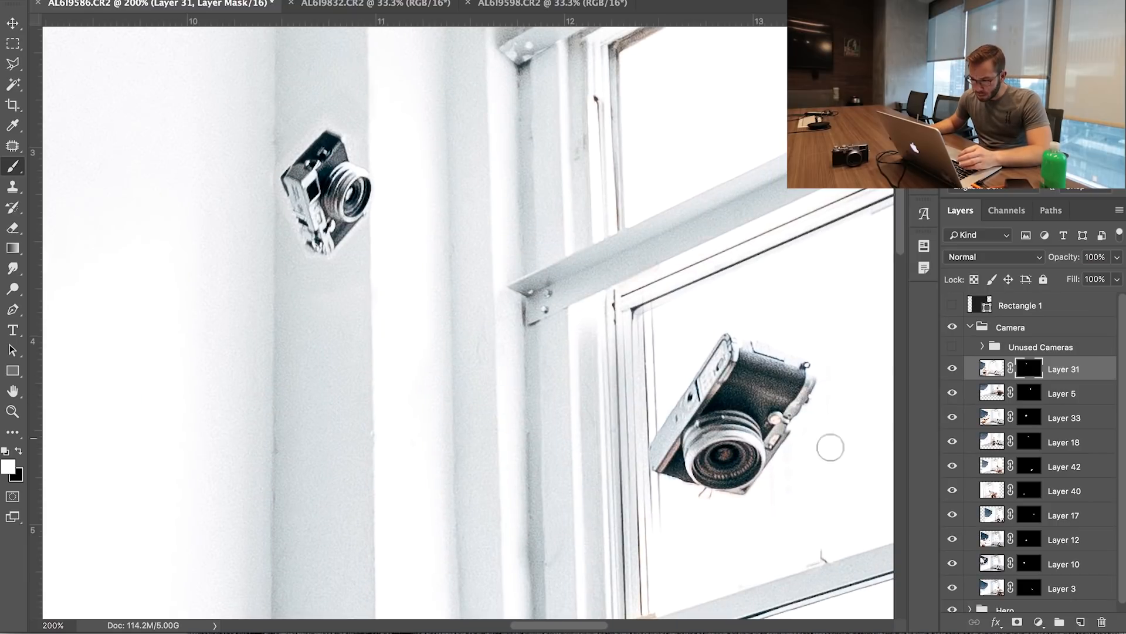
{"action": "left_click", "coordinate": [1025, 395]}
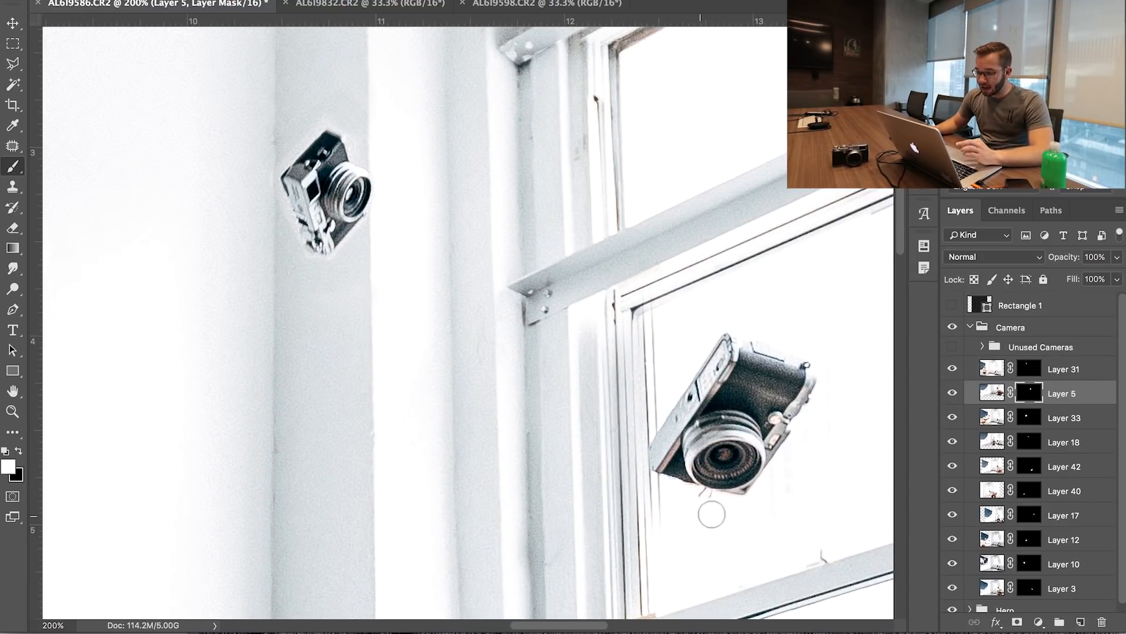
{"action": "key", "text": "x"}
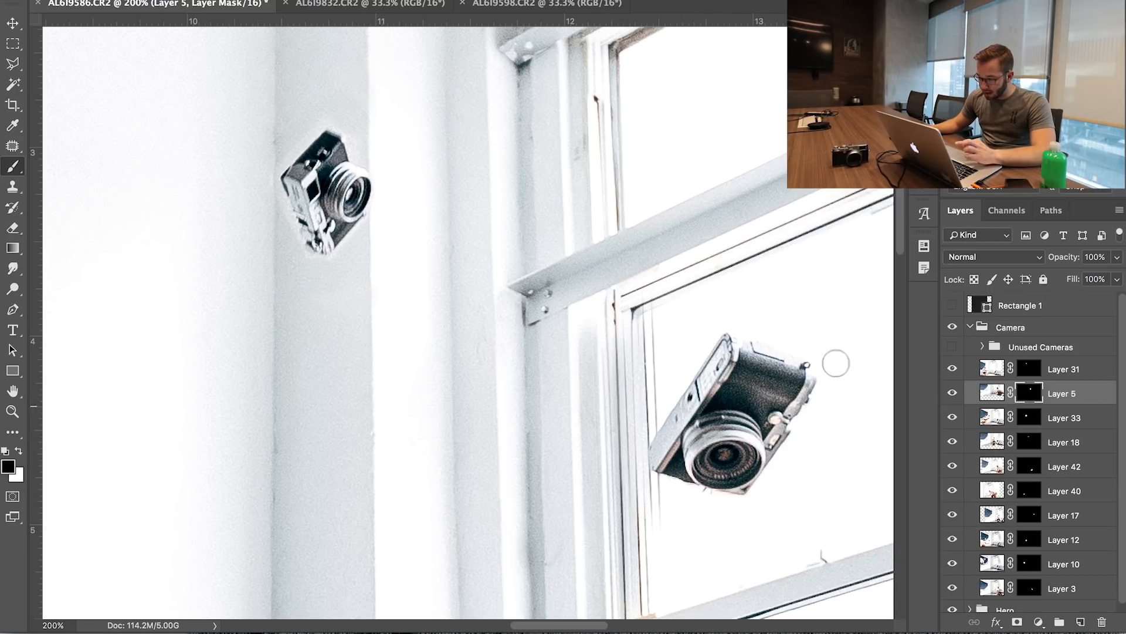
{"action": "left_click", "coordinate": [955, 418]}
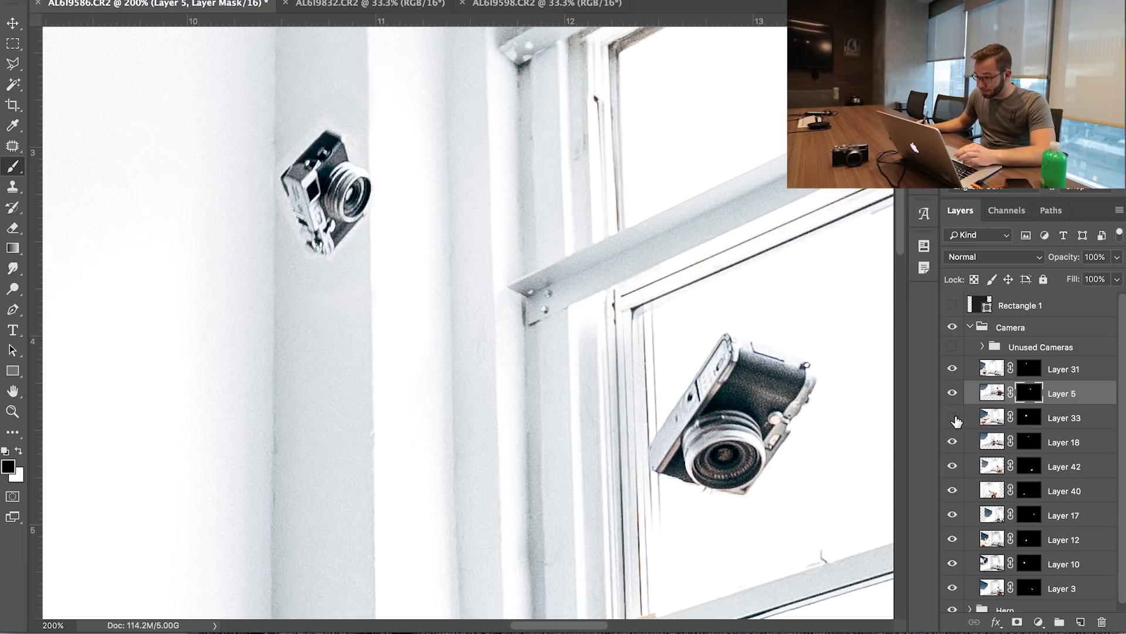
{"action": "left_click", "coordinate": [955, 418]}
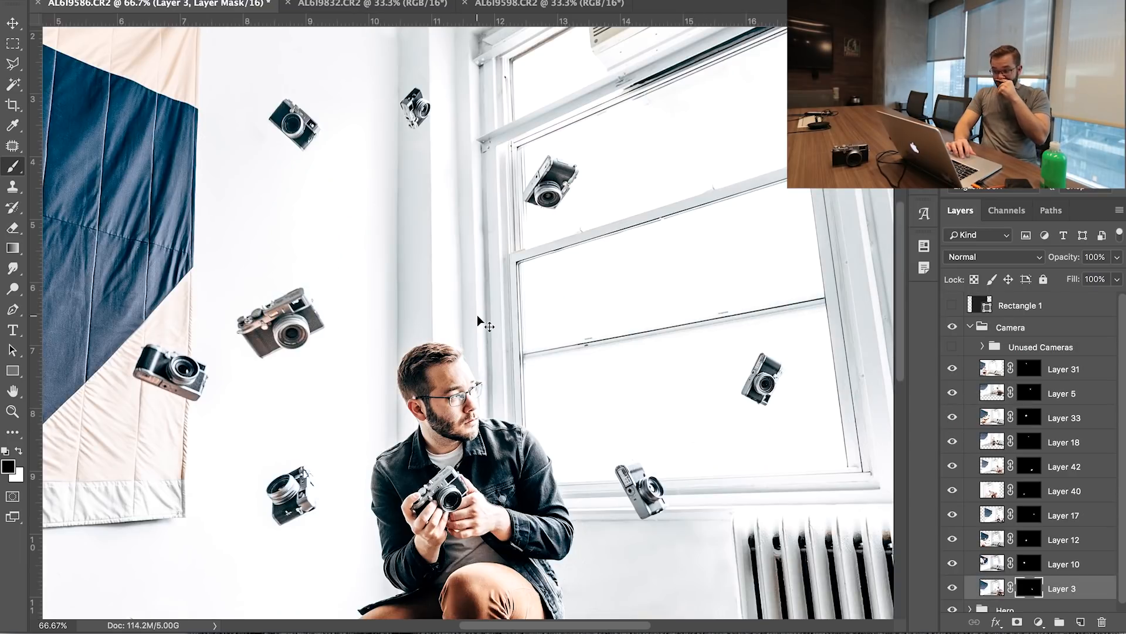
Collapse the Camera group, expand the Hero group and collapse its Edit subgroup, with the whole composite in view
{"action": "key", "text": "ctrl+minus"}
{"action": "key", "text": "ctrl+minus"}
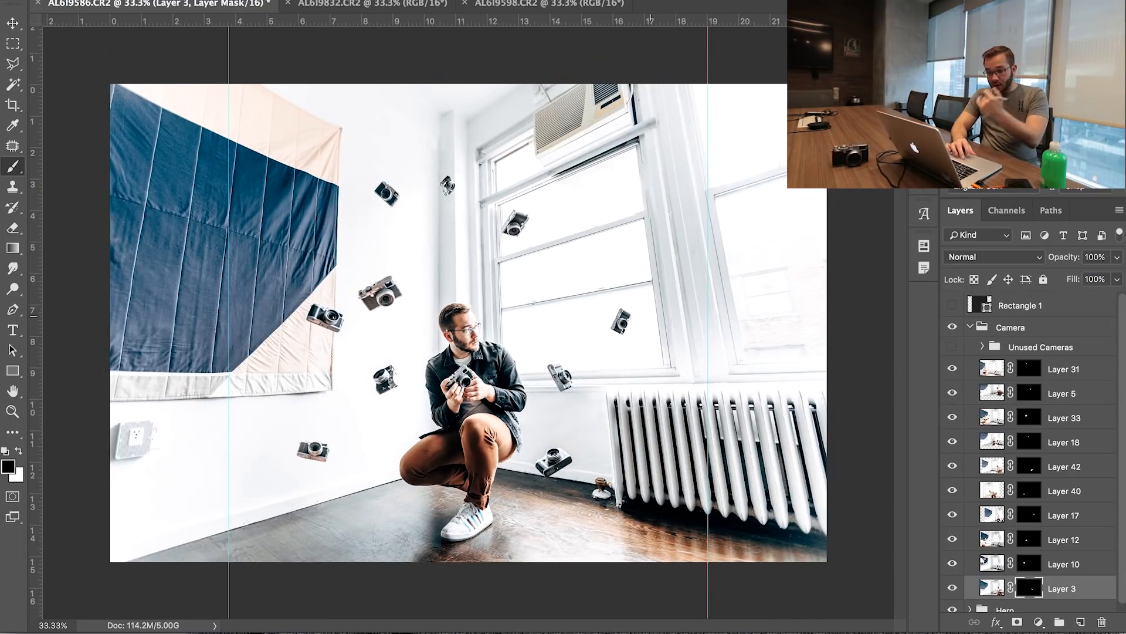
{"action": "left_click", "coordinate": [969, 328]}
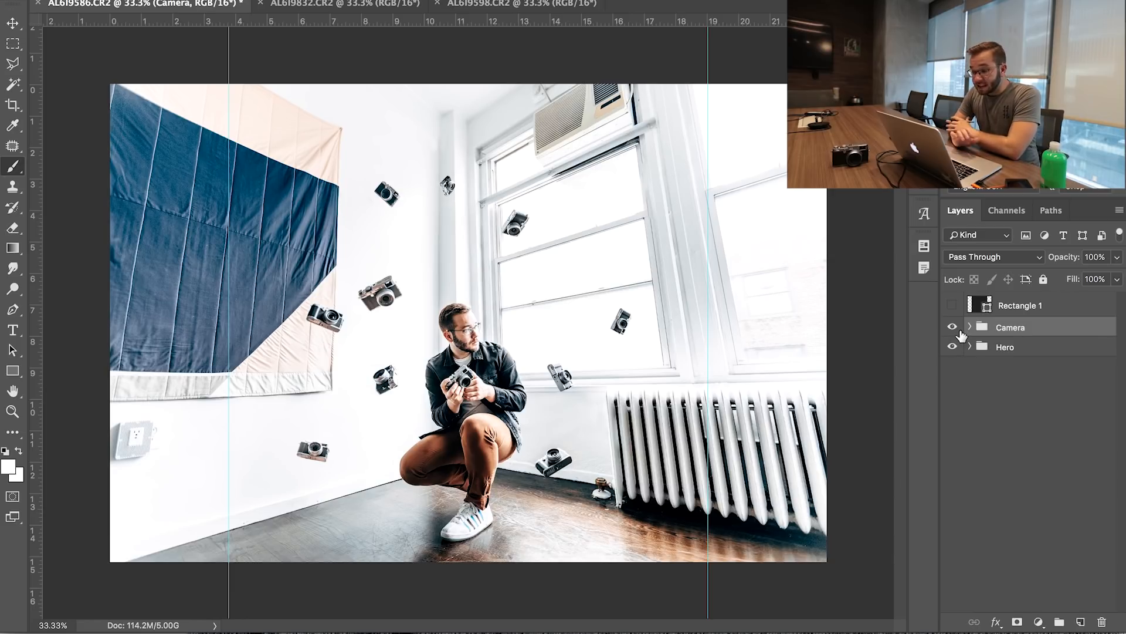
{"action": "left_click", "coordinate": [969, 346]}
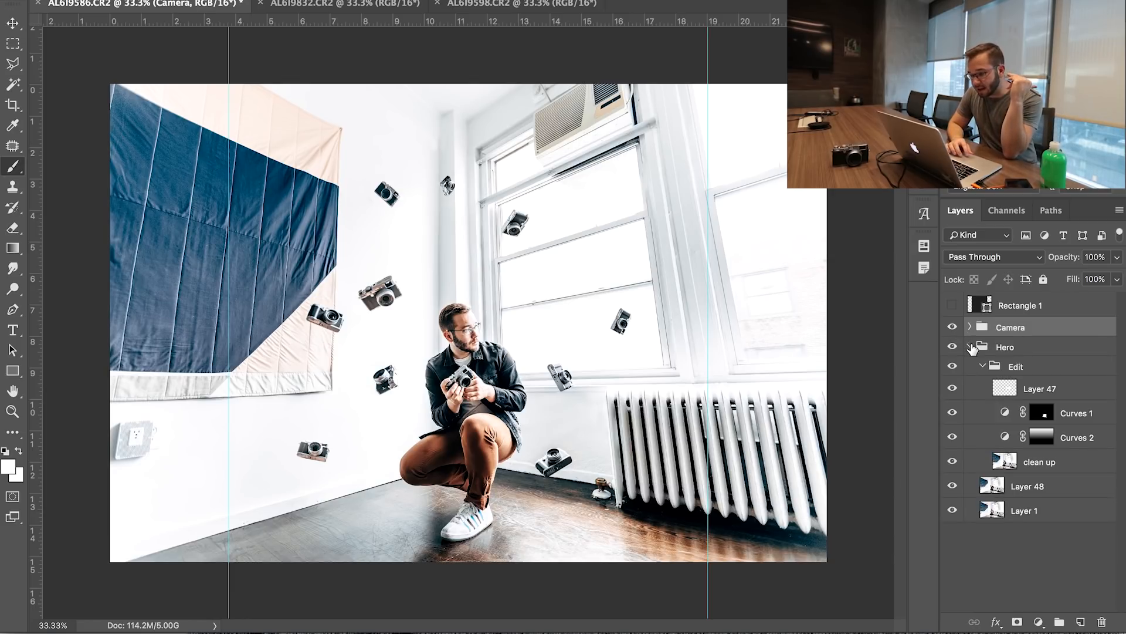
{"action": "left_click", "coordinate": [982, 367]}
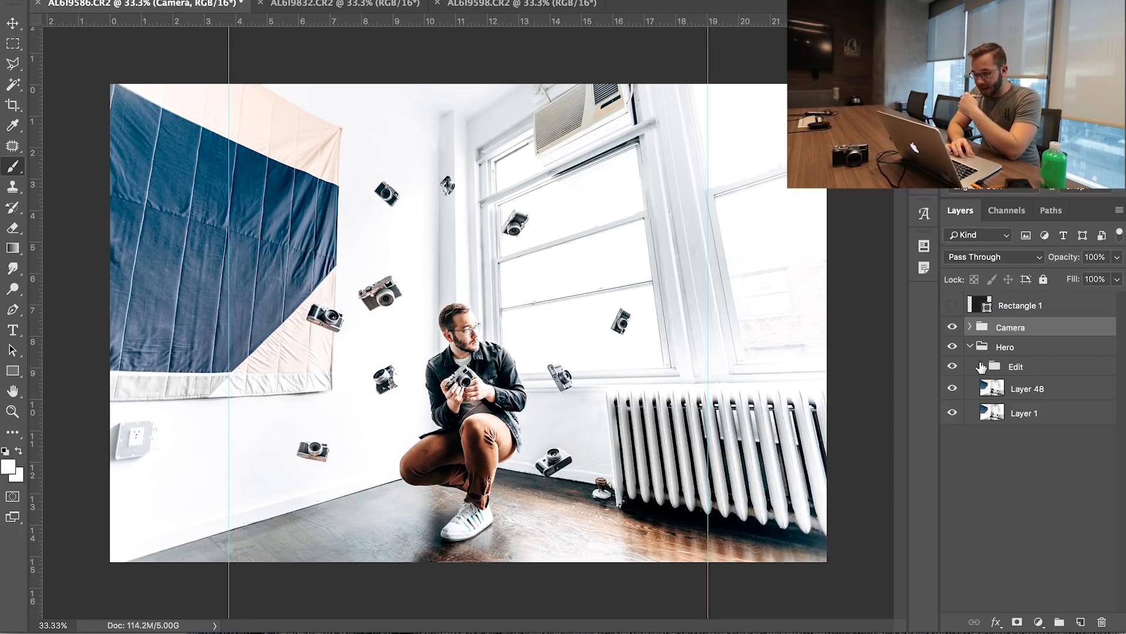
Compare the composite before and after by toggling the visibility of the Camera and Edit groups
{"action": "left_click_drag", "start_coordinate": [952, 327], "coordinate": [954, 370]}
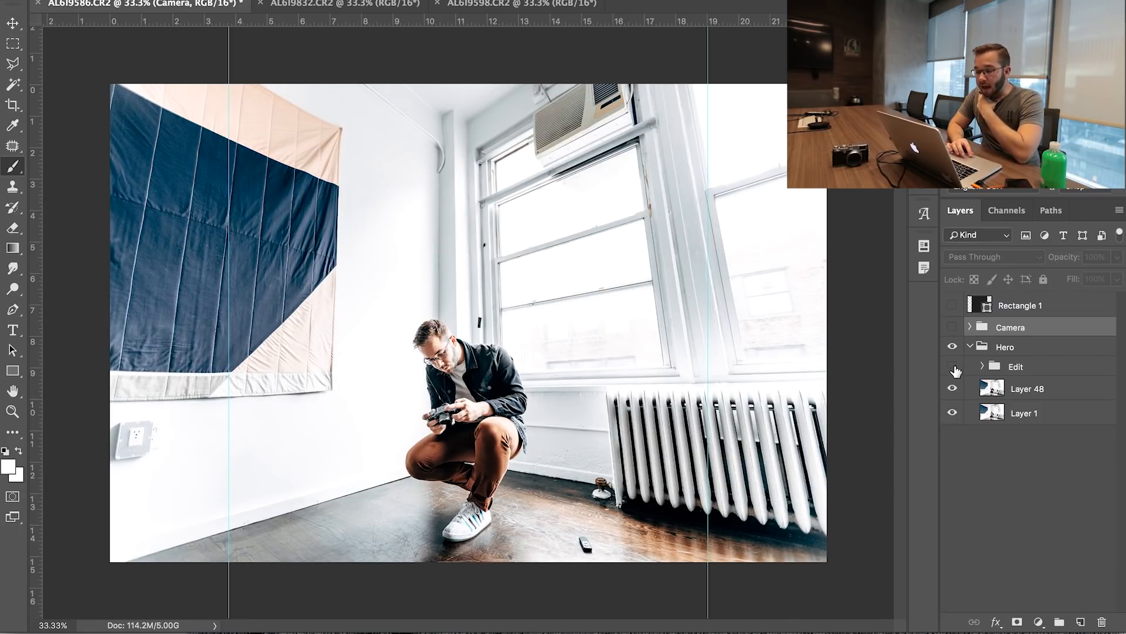
{"action": "left_click", "coordinate": [954, 369]}
{"action": "left_click", "coordinate": [955, 370]}
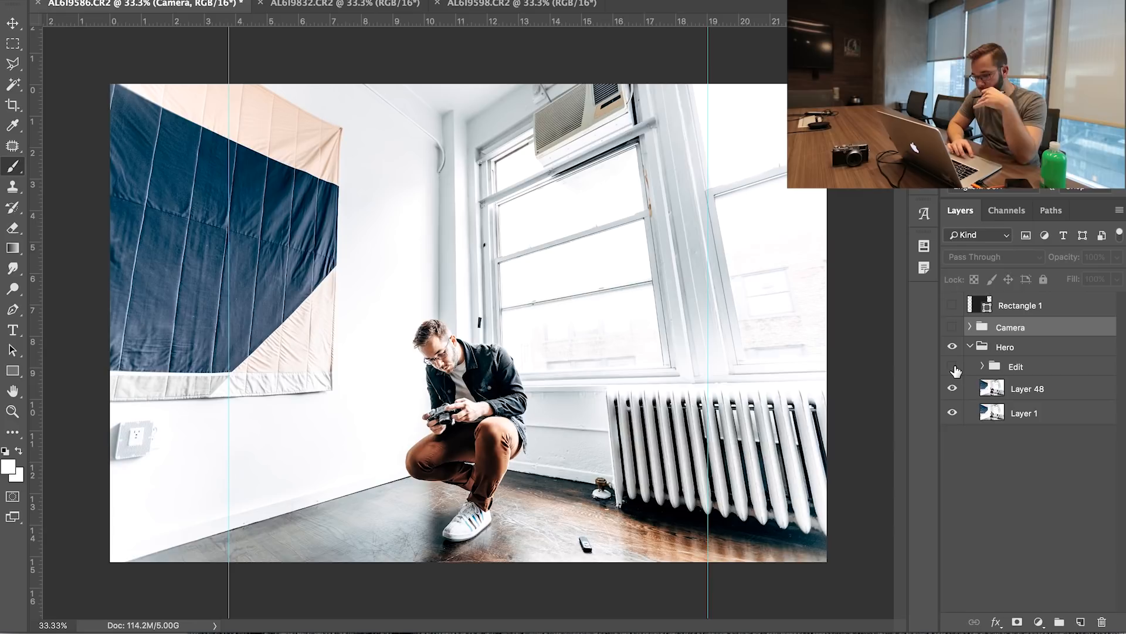
{"action": "left_click", "coordinate": [954, 368]}
{"action": "left_click", "coordinate": [954, 328]}
{"action": "left_click", "coordinate": [954, 328]}
{"action": "left_click", "coordinate": [954, 329]}
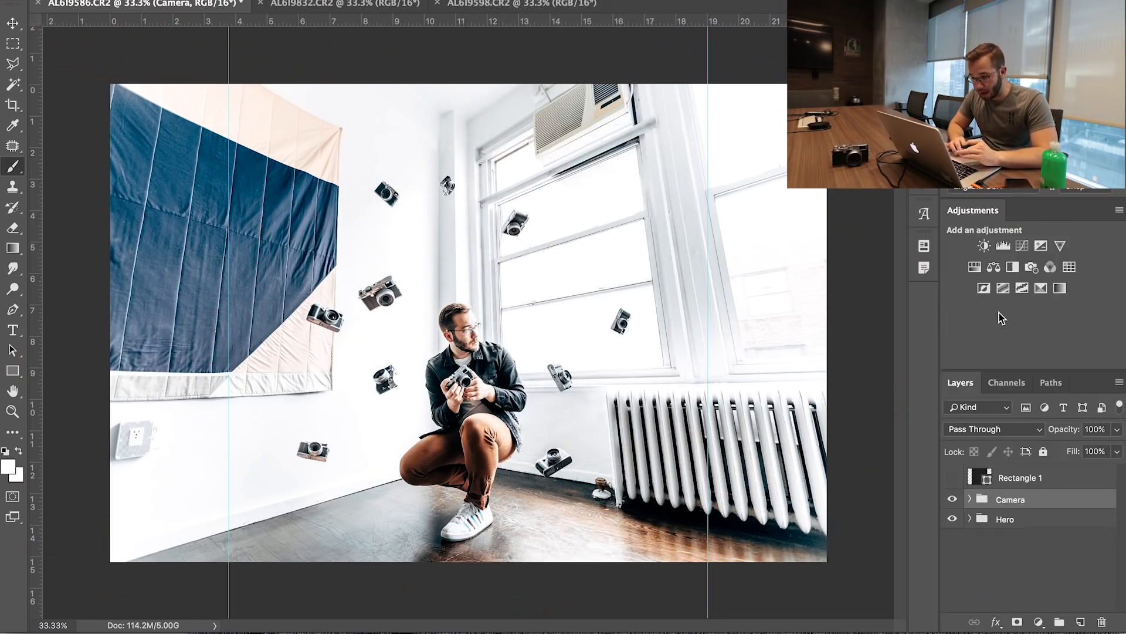
Add a Color Lookup adjustment layer above the Camera group and load the Model.cube LUT from the Downloads folder
{"action": "left_click", "coordinate": [1069, 267]}
{"action": "left_click", "coordinate": [773, 122]}
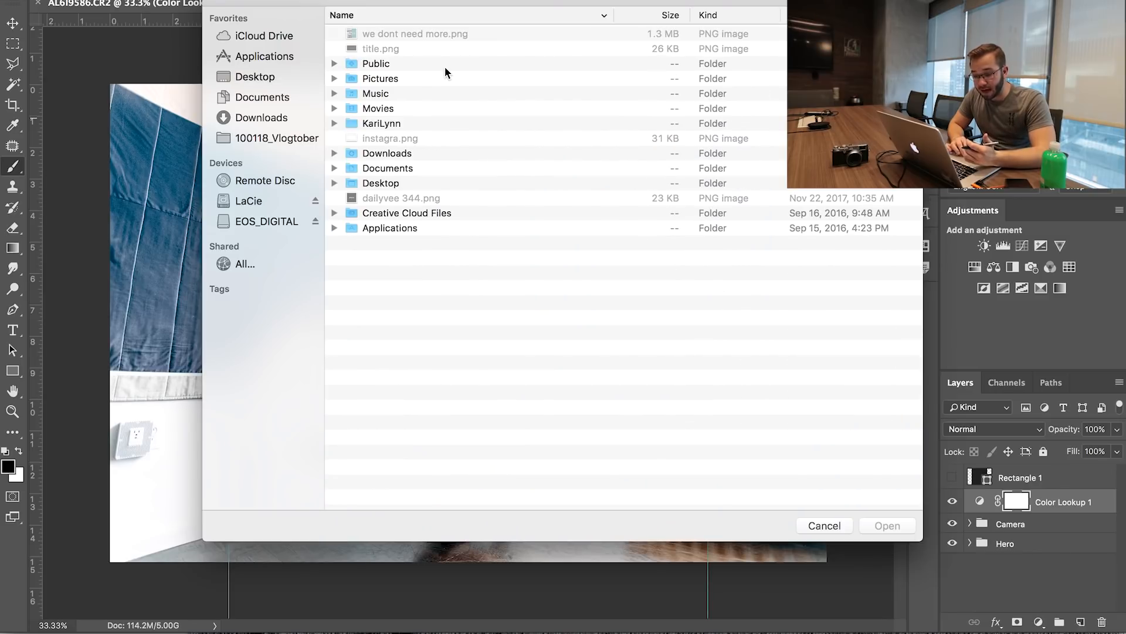
{"action": "left_click", "coordinate": [276, 120]}
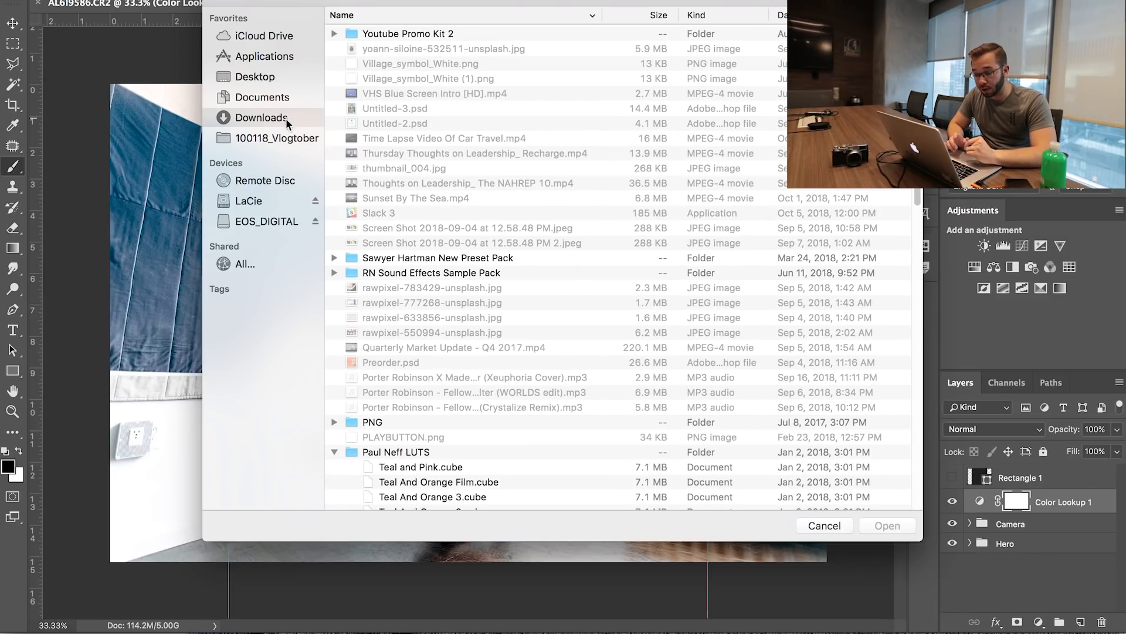
{"action": "scroll", "coordinate": [434, 306], "scroll_direction": "down", "scroll_amount": 3}
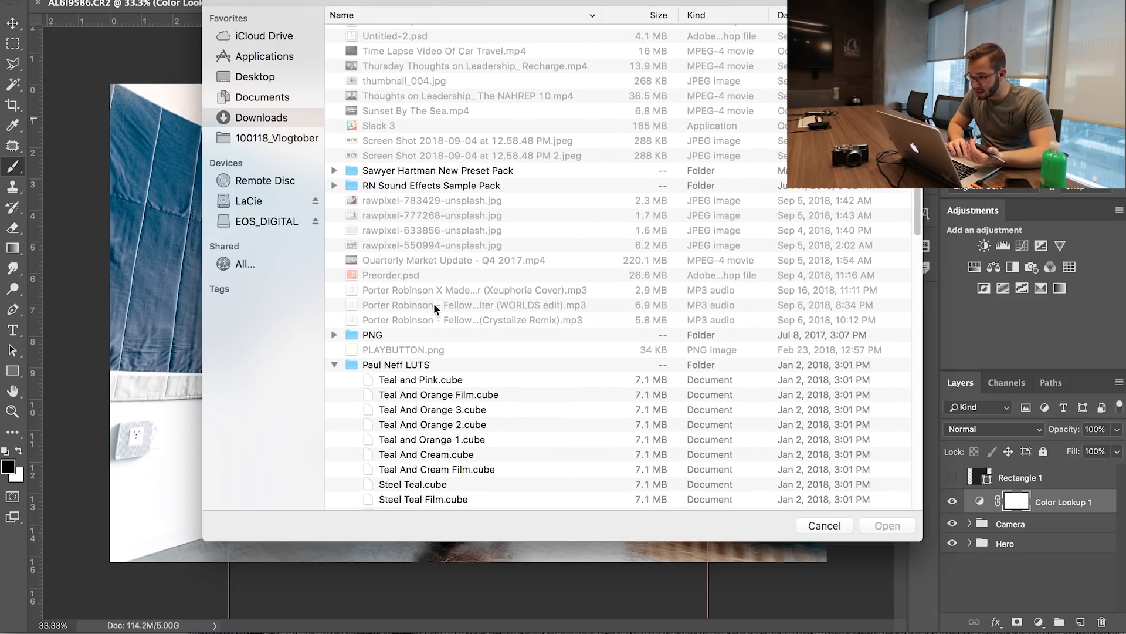
{"action": "scroll", "coordinate": [435, 307], "scroll_direction": "down", "scroll_amount": 4}
{"action": "left_click", "coordinate": [423, 416]}
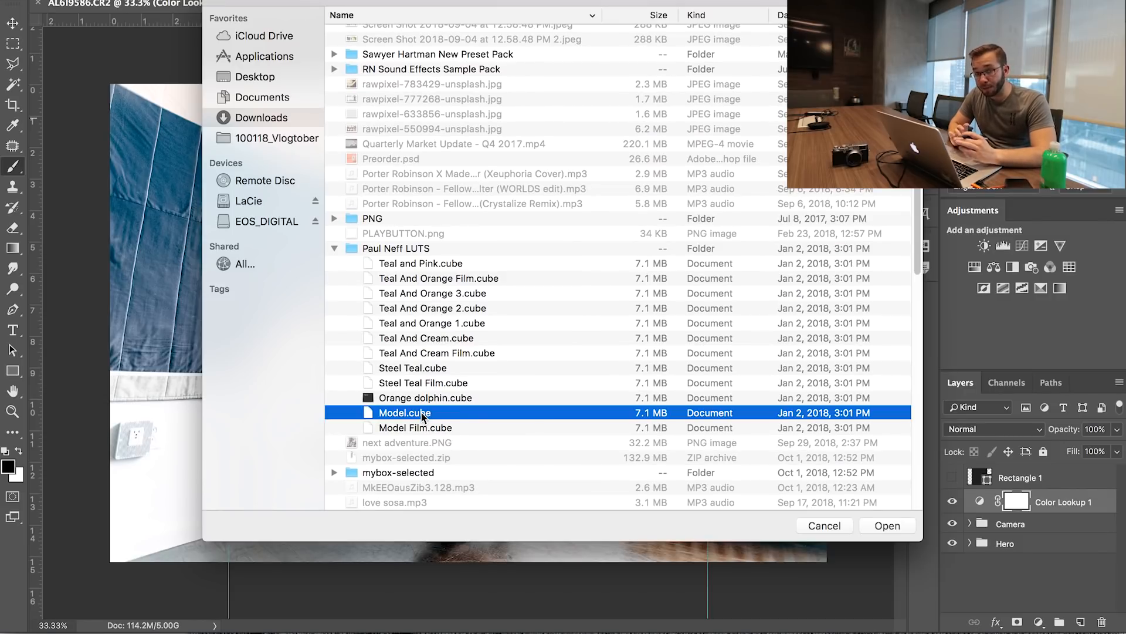
{"action": "double_click", "coordinate": [422, 413]}
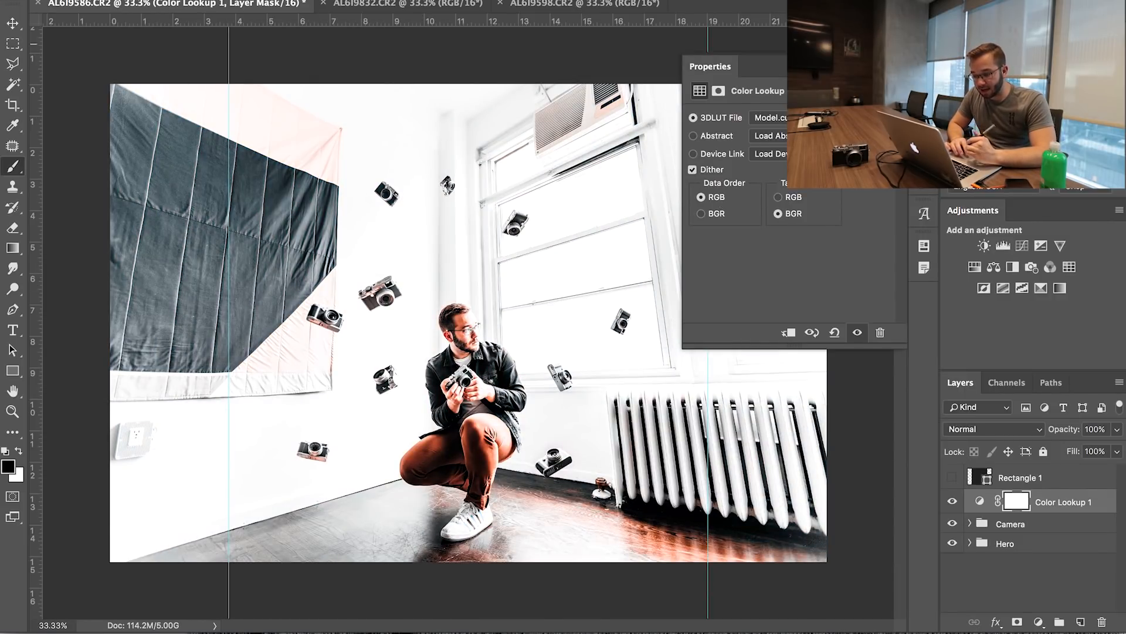
Close the lookup's properties and lower the Color Lookup 1 layer's opacity to 34%
{"action": "left_click", "coordinate": [886, 66]}
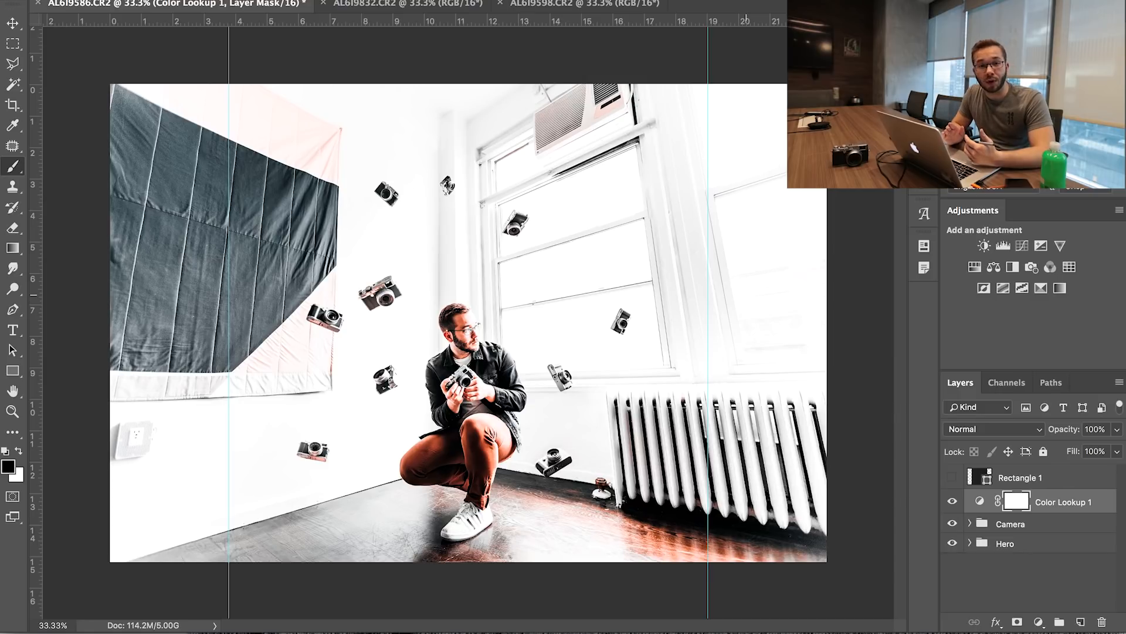
{"action": "key", "text": "v"}
{"action": "key", "text": "3"}
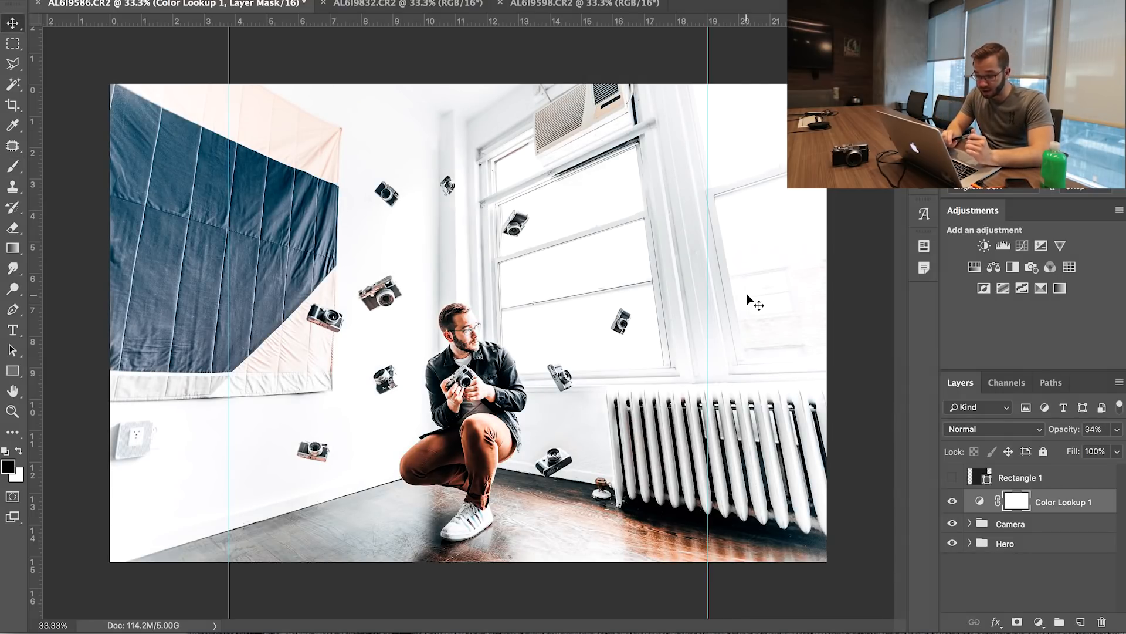
Add a Hue/Saturation adjustment layer above Color Lookup 1 and reduce the saturation of the Reds
{"action": "left_click", "coordinate": [1039, 622]}
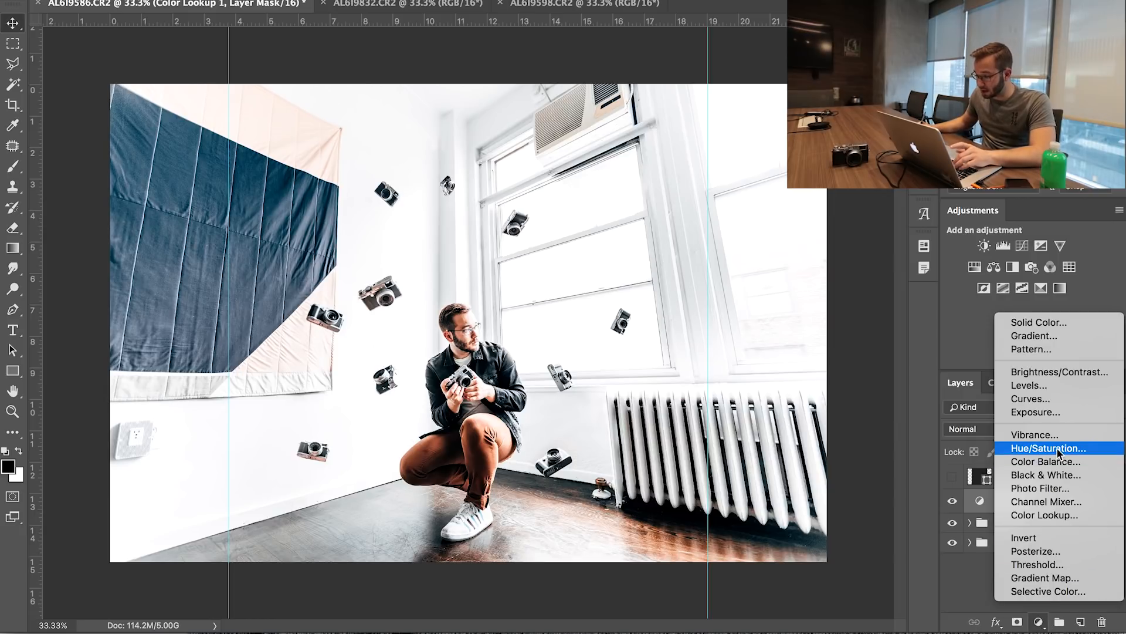
{"action": "left_click", "coordinate": [995, 392]}
{"action": "left_click", "coordinate": [751, 136]}
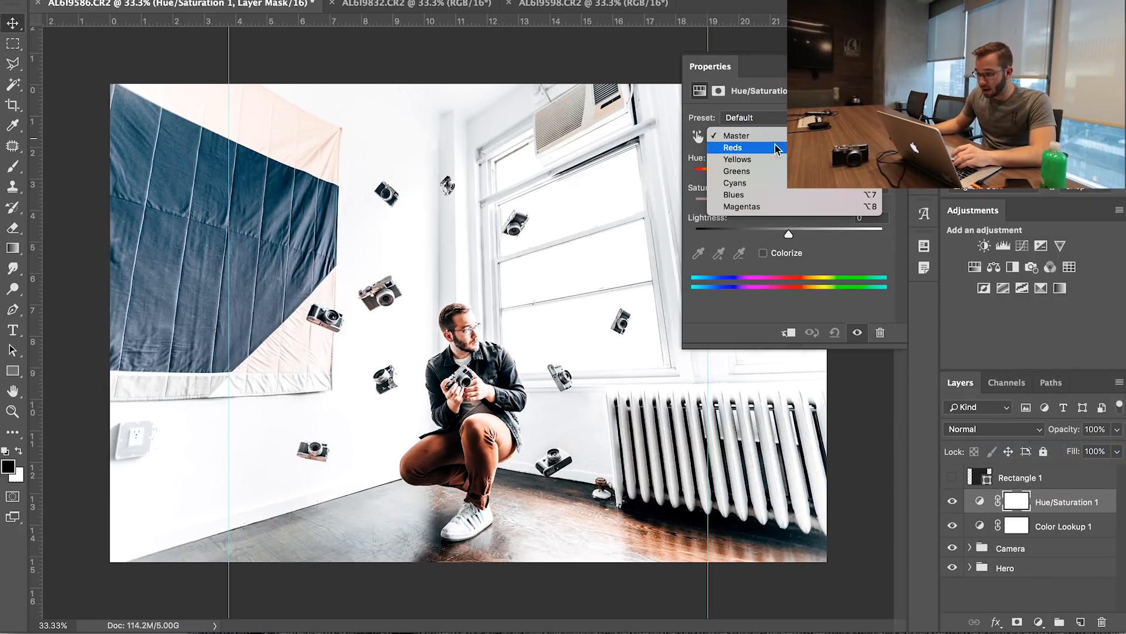
{"action": "left_click", "coordinate": [741, 149]}
{"action": "left_click_drag", "start_coordinate": [788, 203], "coordinate": [747, 203]}
{"action": "left_click", "coordinate": [924, 72]}
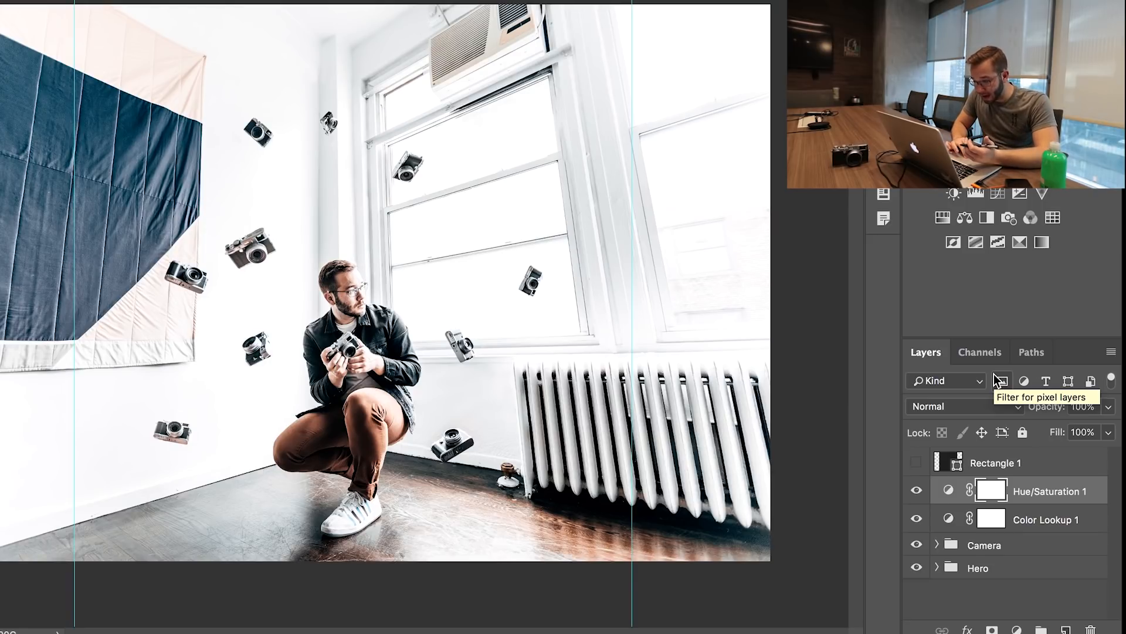
Compare the color grade before and after by toggling Hue/Saturation 1 and Color Lookup 1
{"action": "left_click", "coordinate": [916, 490]}
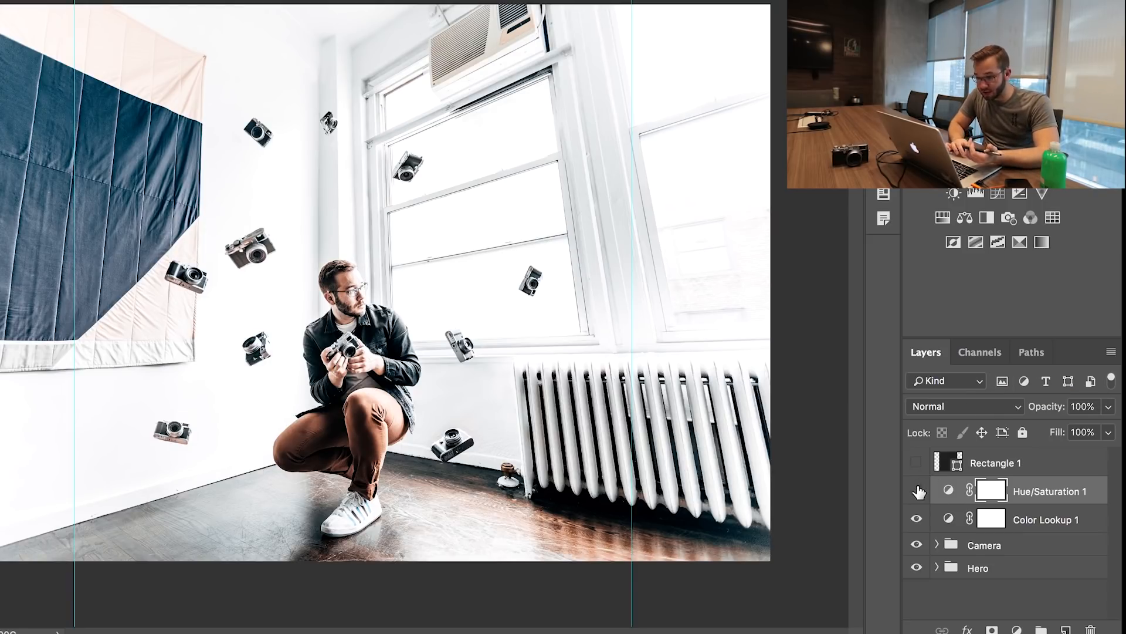
{"action": "left_click", "coordinate": [917, 518]}
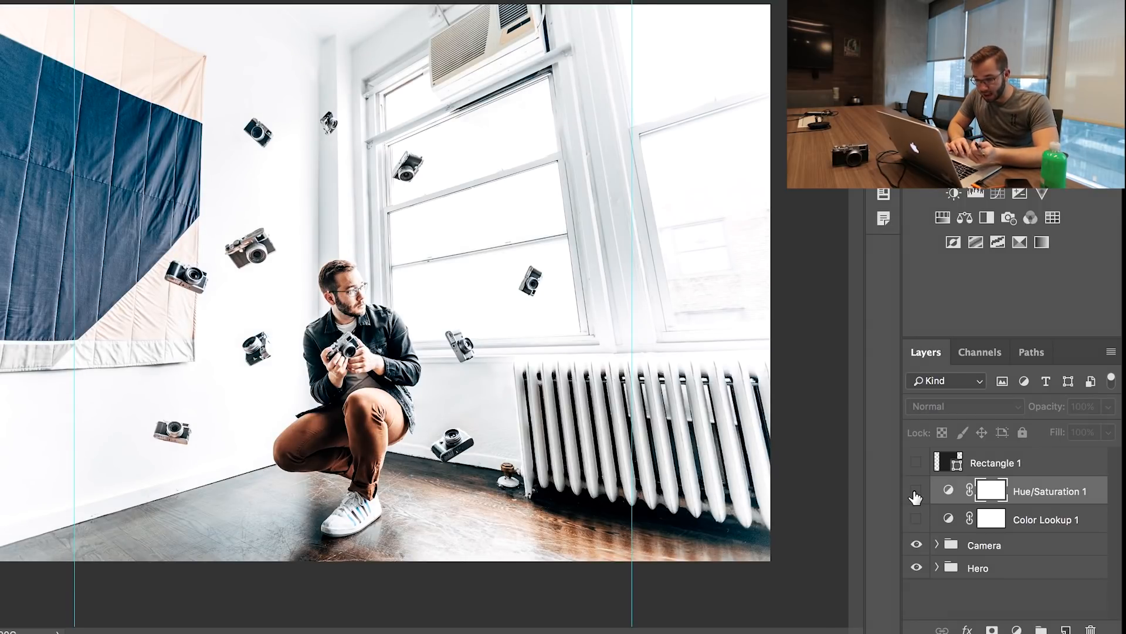
{"action": "left_click", "coordinate": [916, 492]}
{"action": "left_click", "coordinate": [916, 518]}
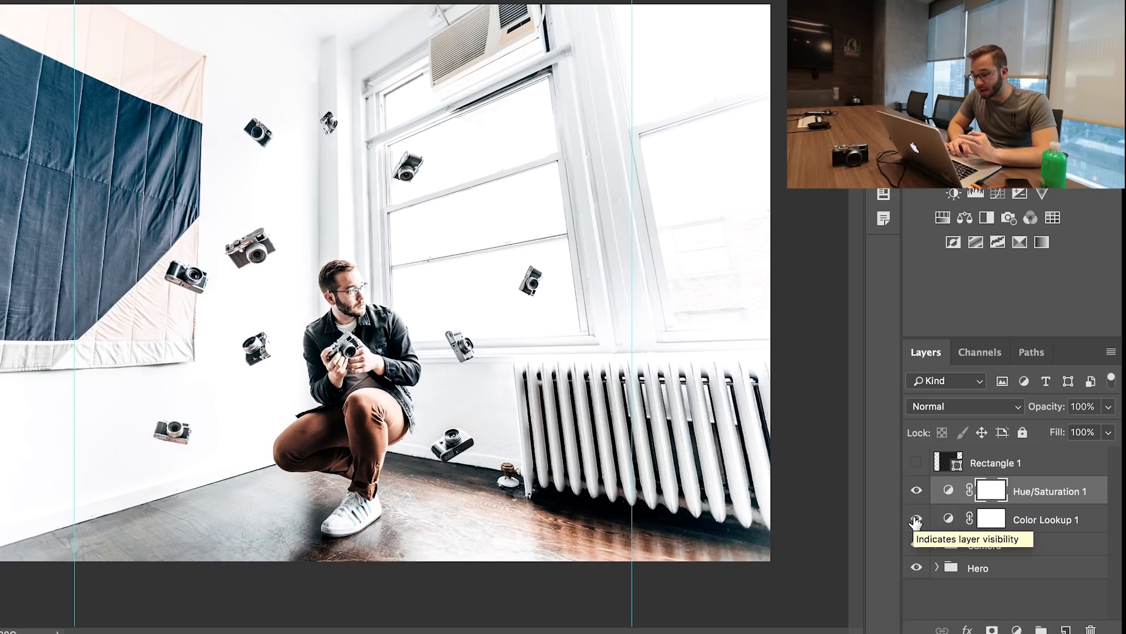
Add a second Hue/Saturation adjustment layer on top of the grade and reduce the Master saturation
{"action": "left_click", "coordinate": [1016, 629]}
{"action": "left_click", "coordinate": [1059, 429]}
{"action": "left_click", "coordinate": [670, 139]}
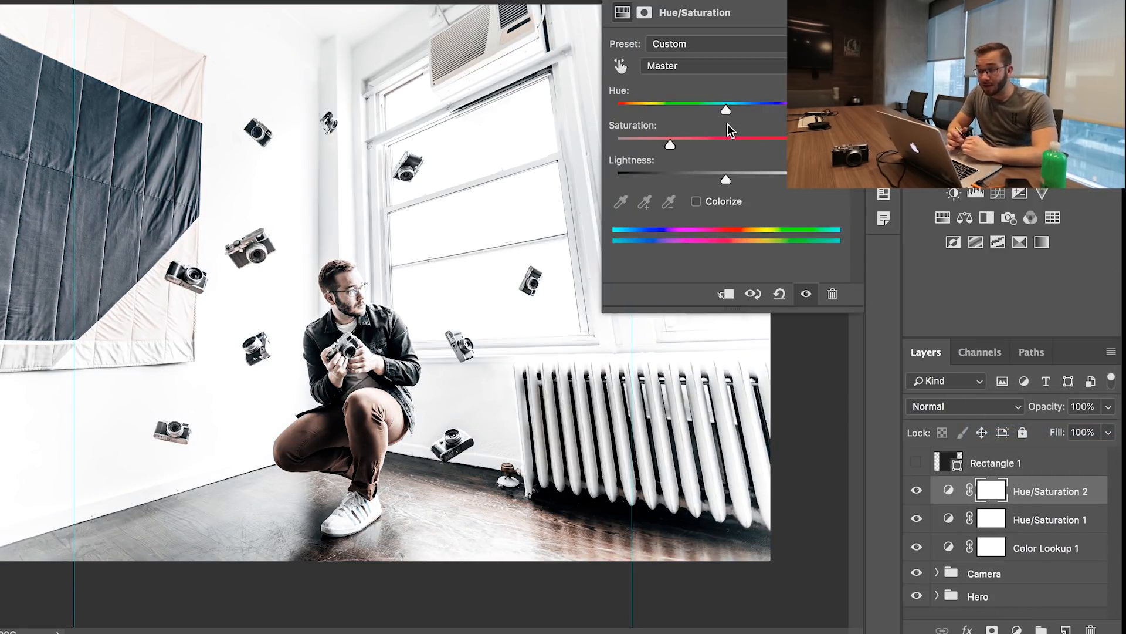
{"action": "left_click_drag", "start_coordinate": [725, 140], "coordinate": [671, 141]}
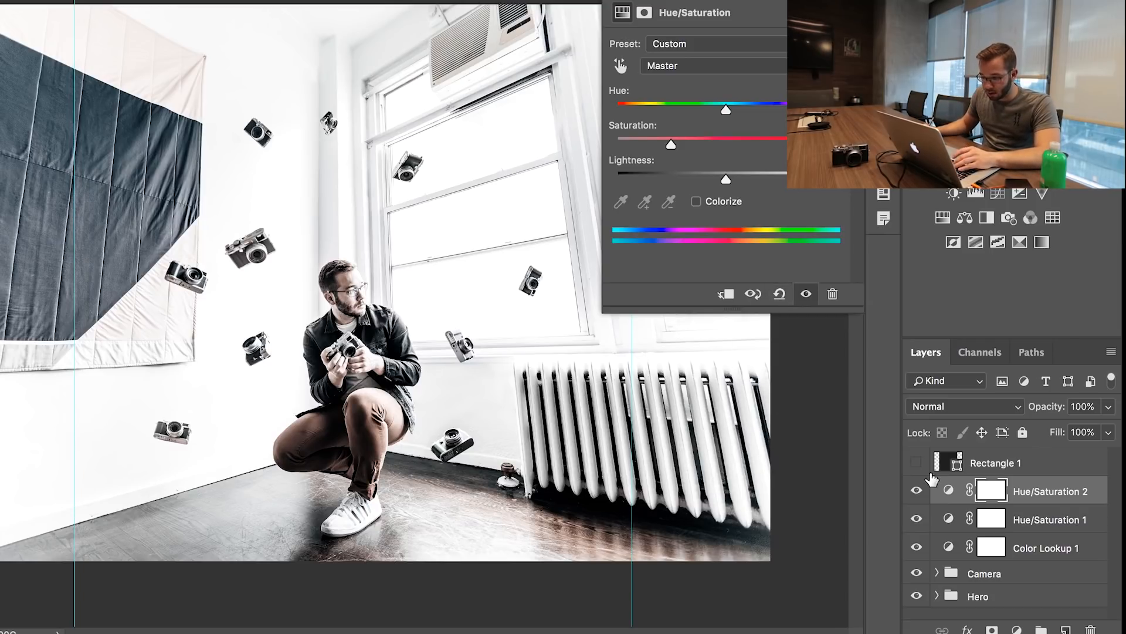
Invert the Hue/Saturation 2 layer mask and paint white over the floor with a 175 px hard brush
{"action": "key", "text": "super+i"}
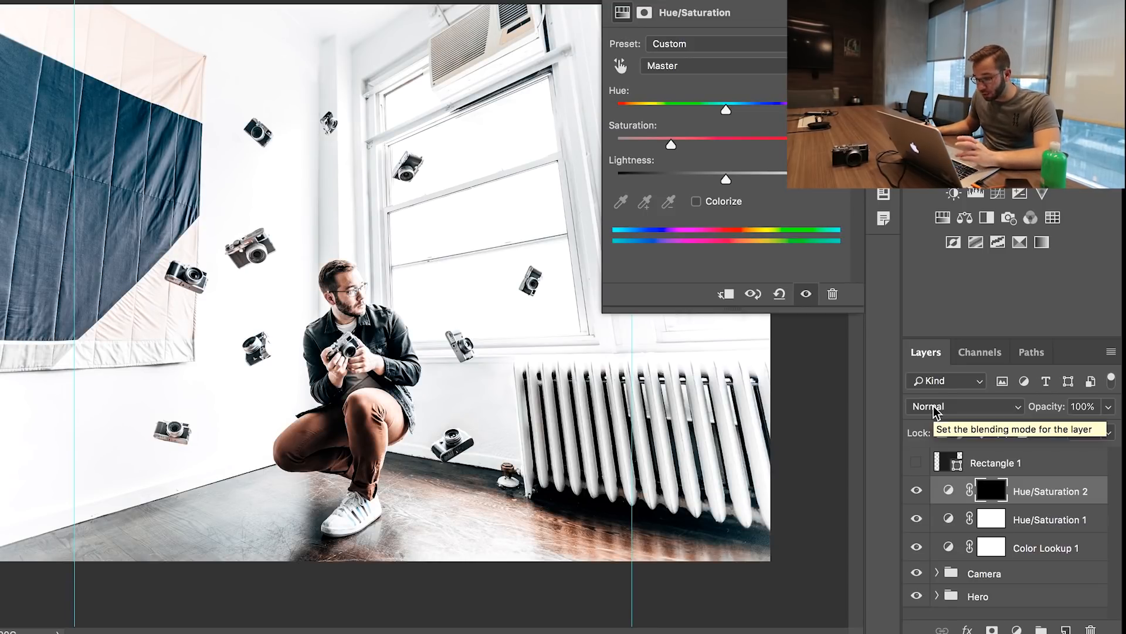
{"action": "right_click", "coordinate": [238, 537]}
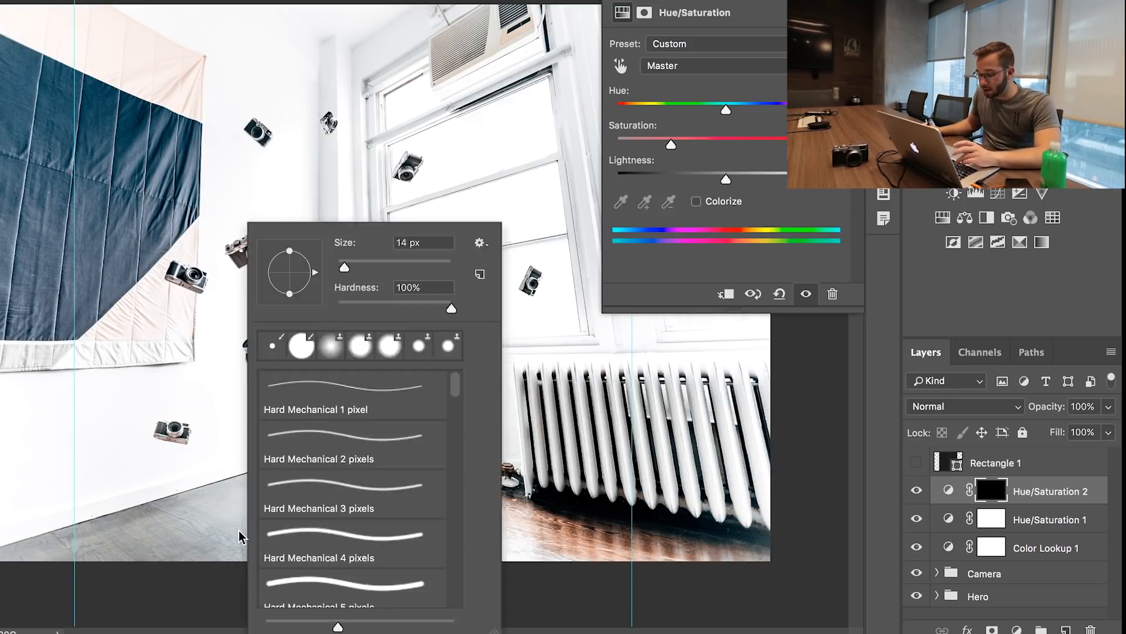
{"action": "left_click_drag", "start_coordinate": [343, 270], "coordinate": [415, 268]}
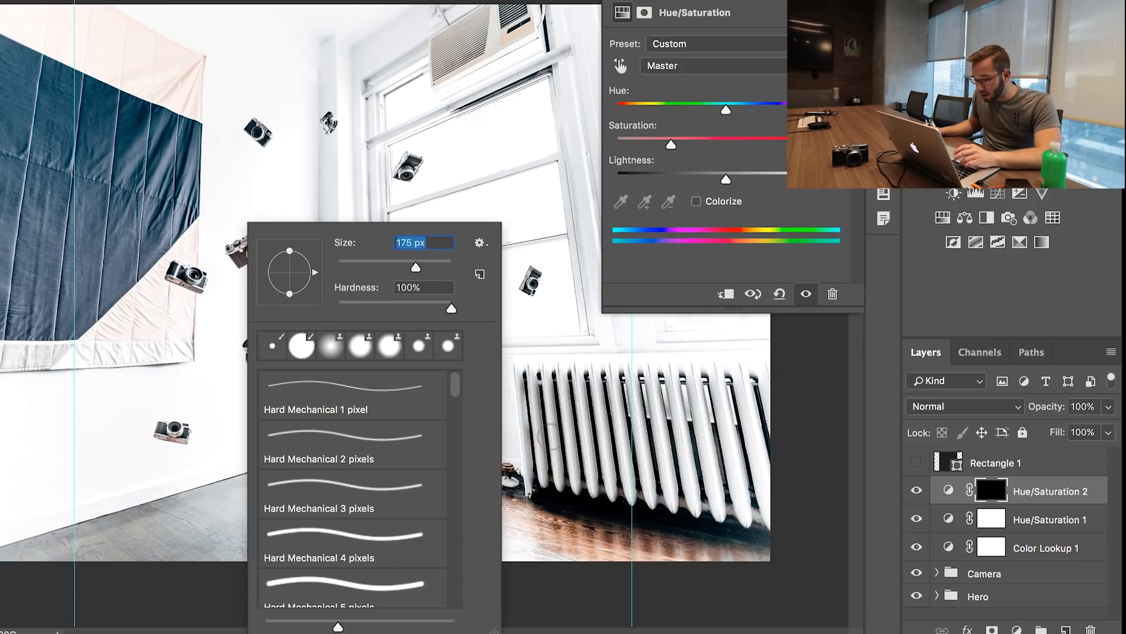
{"action": "key", "text": "Return"}
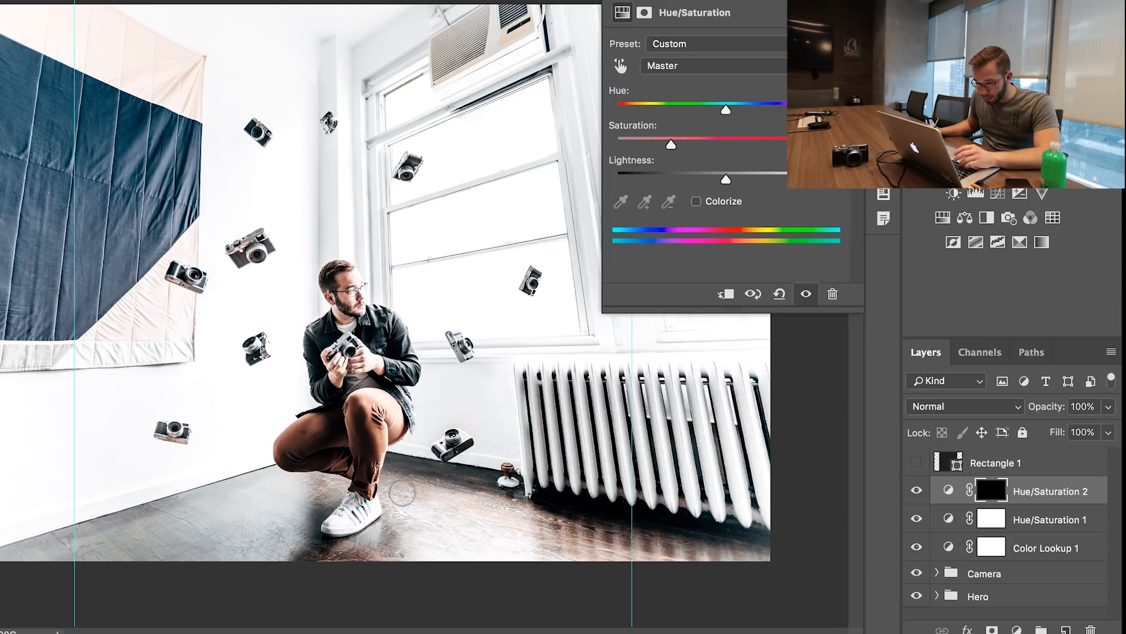
{"action": "mouse_move", "coordinate": [97, 542]}
{"action": "left_mouse_down"}
{"action": "mouse_move", "coordinate": [425, 519]}
{"action": "mouse_move", "coordinate": [712, 524]}
{"action": "mouse_move", "coordinate": [738, 495]}
{"action": "left_mouse_up"}
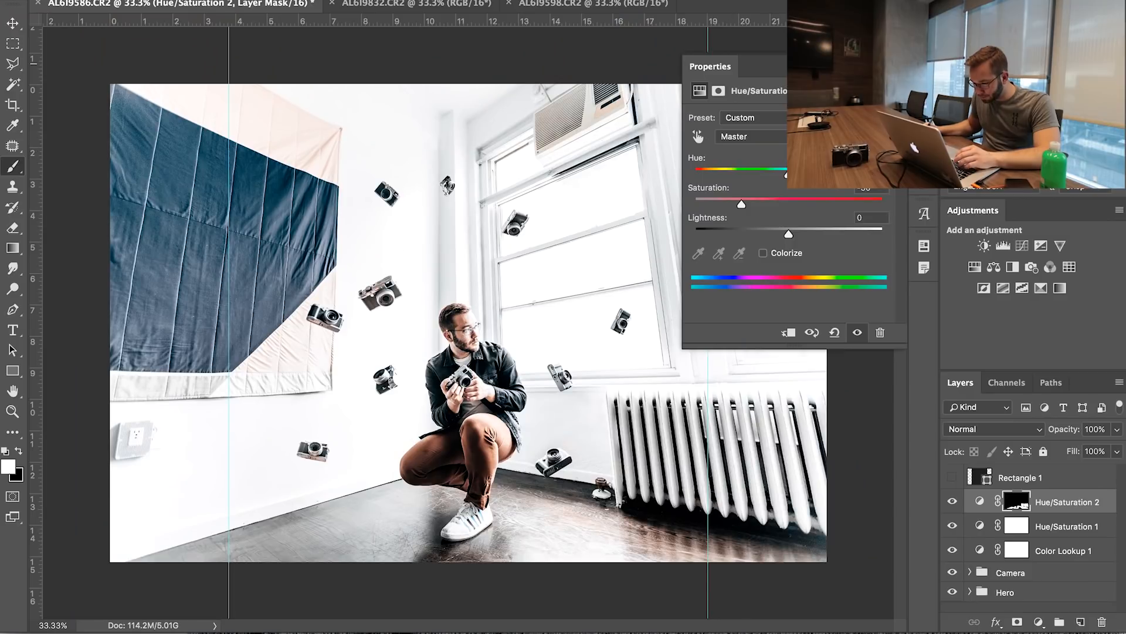
{"action": "left_click", "coordinate": [886, 64]}
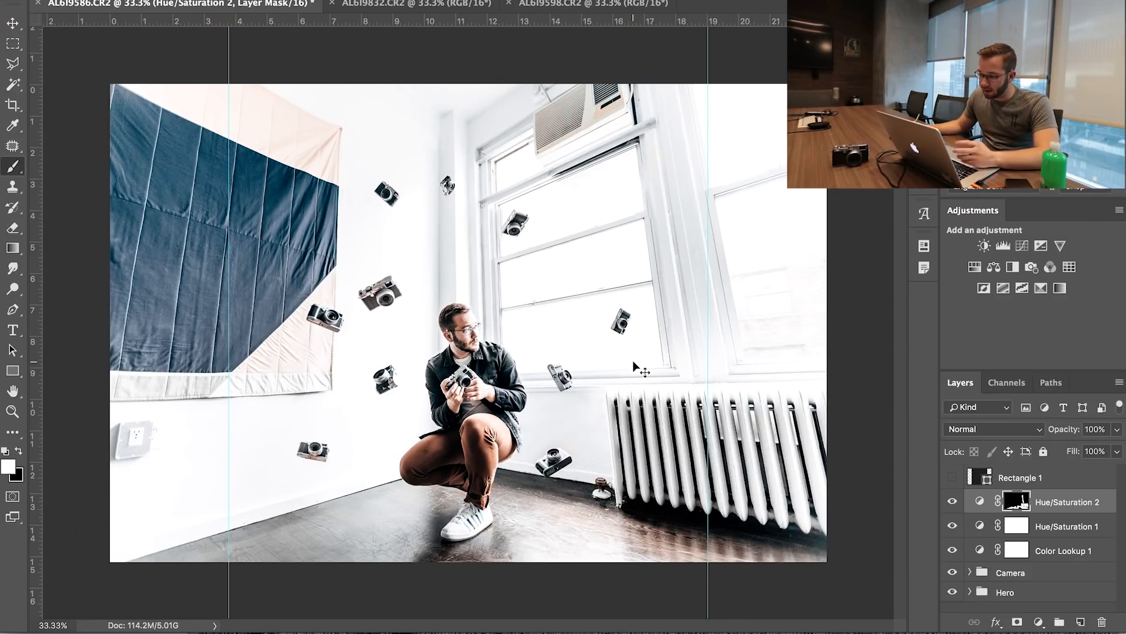
Paint the bluish areas of the man's jacket into the Hue/Saturation 2 mask using a smaller brush
{"action": "key", "text": "super+plus"}
{"action": "key", "text": "super+plus"}
{"action": "key", "text": "super+plus"}
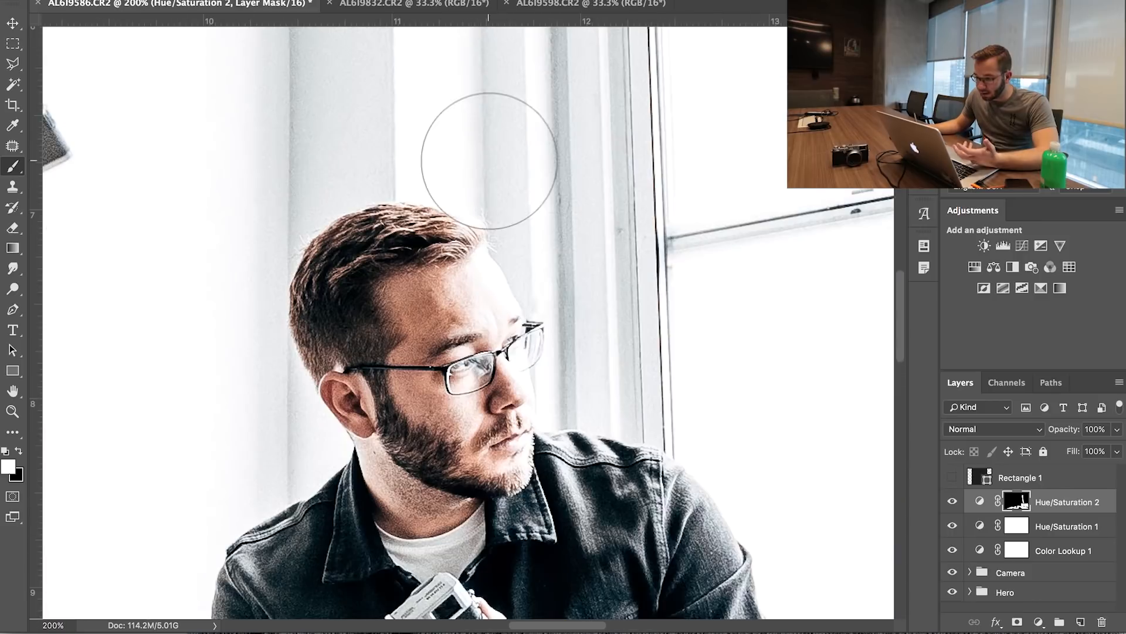
{"action": "left_click_drag", "start_coordinate": [543, 428], "coordinate": [558, 64]}
{"action": "key", "text": "super+minus"}
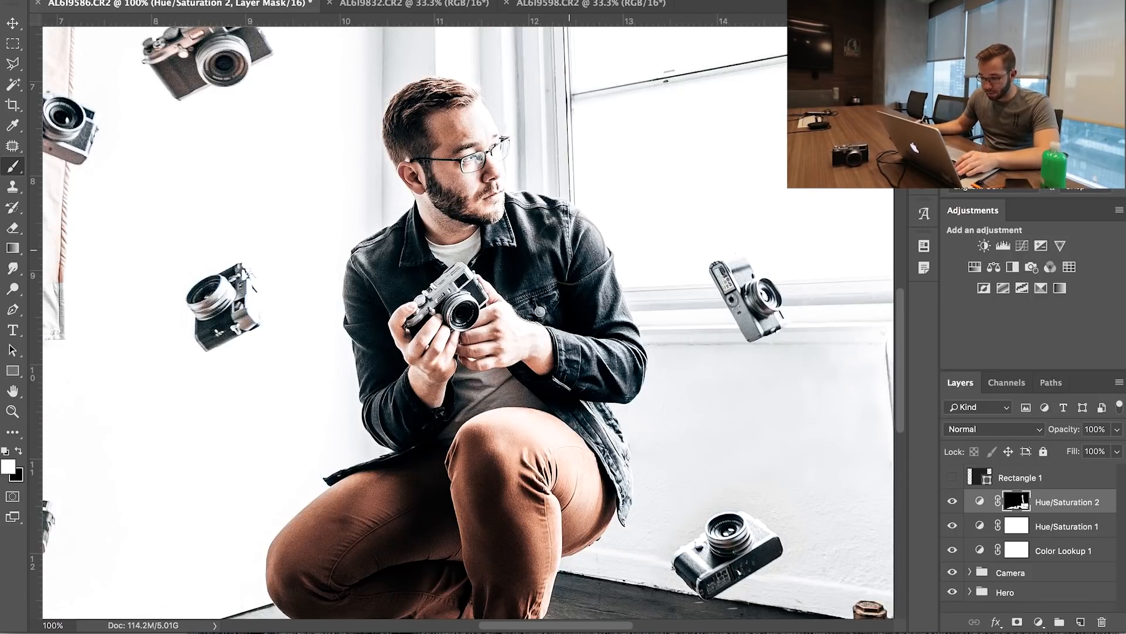
{"action": "right_click", "coordinate": [544, 272]}
{"action": "left_click", "coordinate": [639, 305]}
{"action": "key", "text": "Return"}
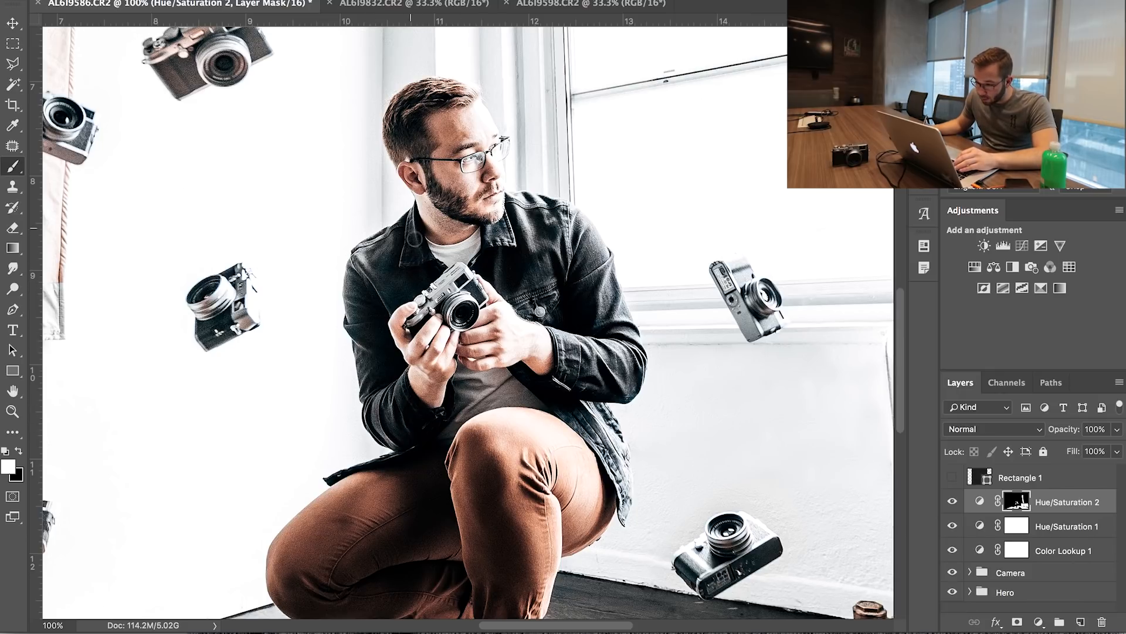
{"action": "key", "text": "super+minus"}
{"action": "key", "text": "super+minus"}
{"action": "key", "text": "super+minus"}
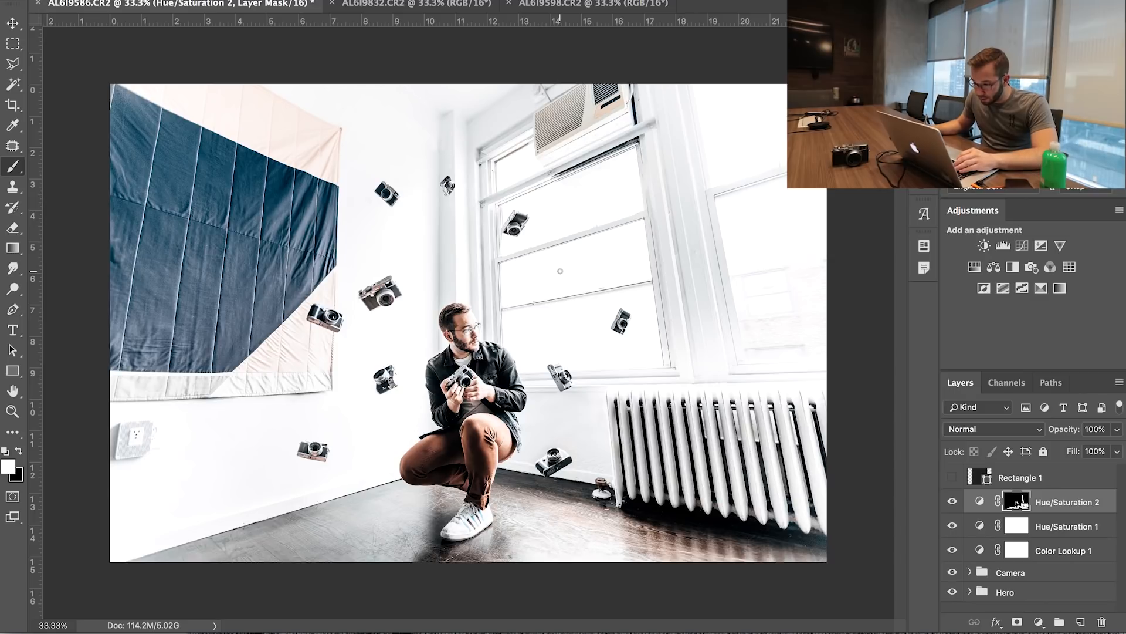
Paint the air conditioner and window frame into the mask of the fully desaturated Hue/Saturation 3 layer
{"action": "mouse_move", "coordinate": [551, 120]}
{"action": "left_mouse_down"}
{"action": "mouse_move", "coordinate": [581, 134]}
{"action": "mouse_move", "coordinate": [626, 90]}
{"action": "left_mouse_up"}
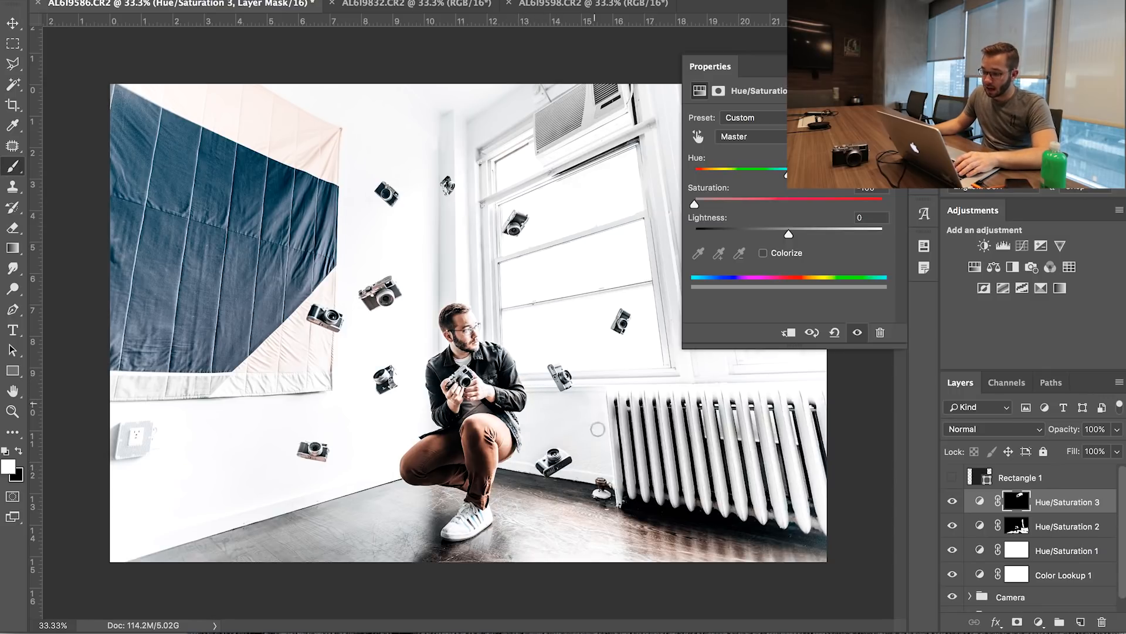
{"action": "left_click", "coordinate": [886, 67]}
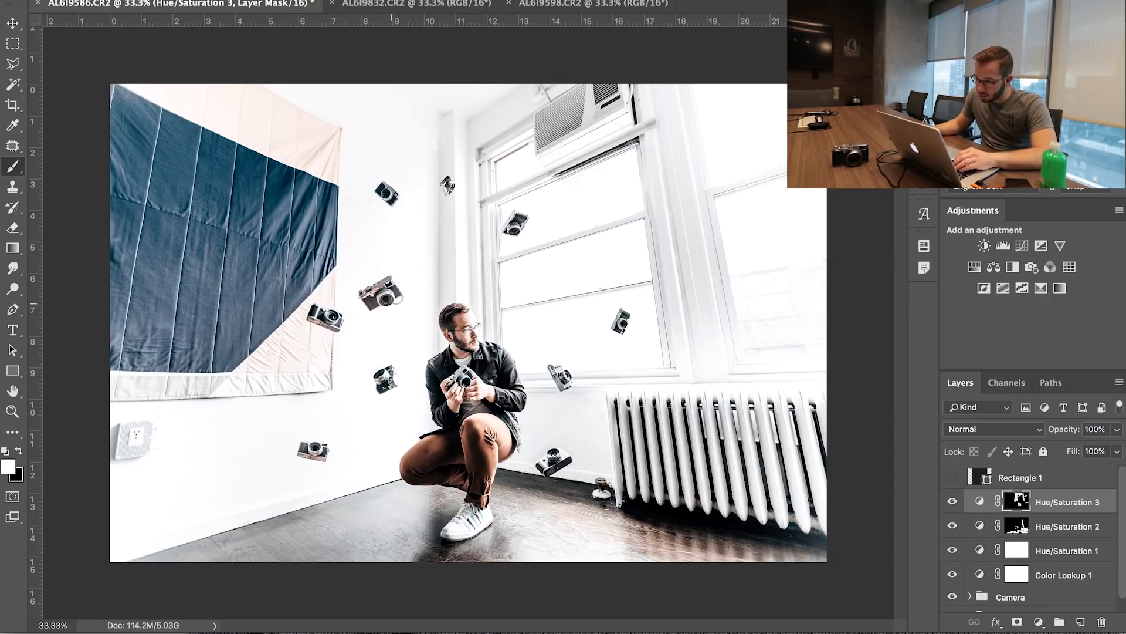
Paint the whole wall tapestry into the Hue/Saturation 3 mask, varying the brush size from 169 px down to 118 px for the edges
{"action": "right_click", "coordinate": [480, 300]}
{"action": "left_click_drag", "start_coordinate": [560, 309], "coordinate": [574, 309]}
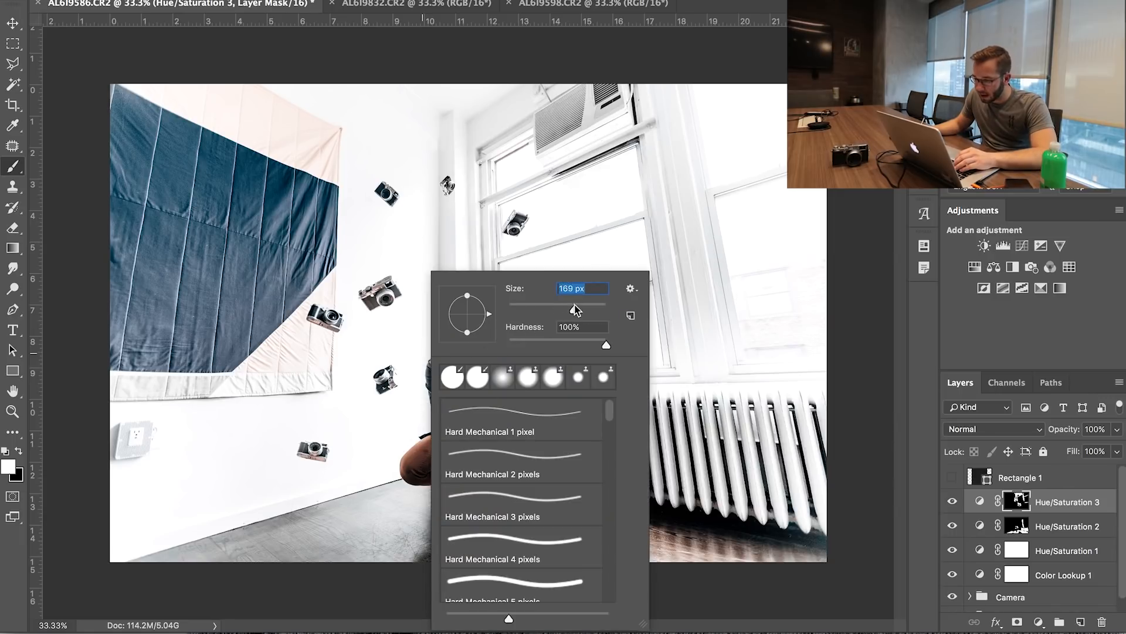
{"action": "mouse_move", "coordinate": [293, 170]}
{"action": "left_mouse_down"}
{"action": "mouse_move", "coordinate": [301, 279]}
{"action": "mouse_move", "coordinate": [326, 235]}
{"action": "mouse_move", "coordinate": [326, 162]}
{"action": "mouse_move", "coordinate": [285, 107]}
{"action": "mouse_move", "coordinate": [258, 230]}
{"action": "left_mouse_up"}
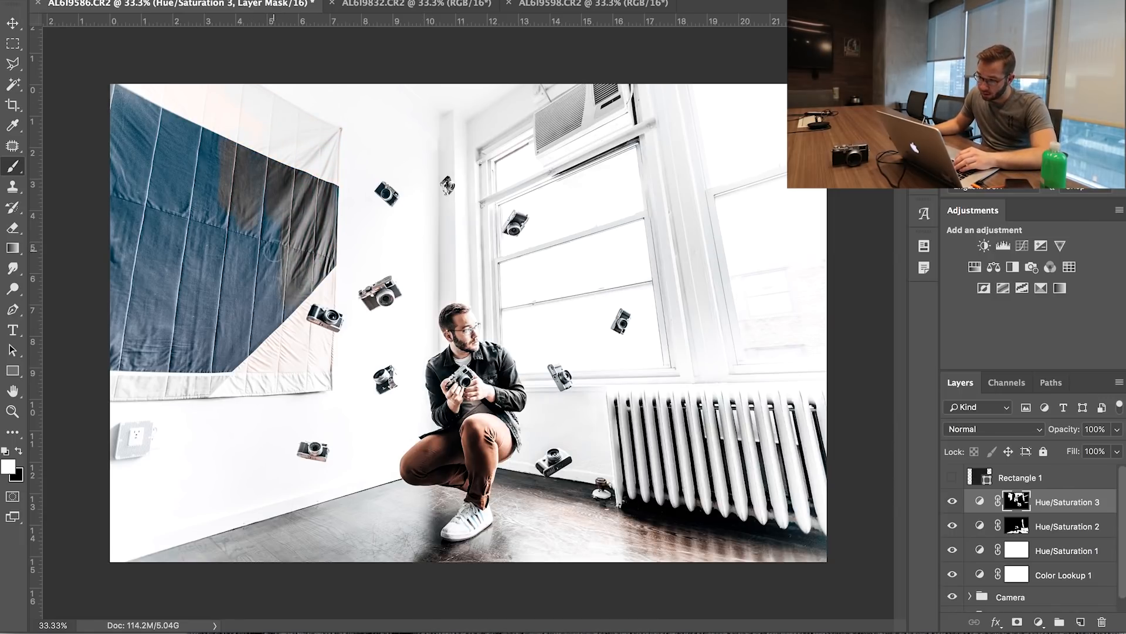
{"action": "right_click", "coordinate": [276, 249]}
{"action": "left_click_drag", "start_coordinate": [435, 286], "coordinate": [447, 288]}
{"action": "mouse_move", "coordinate": [169, 163]}
{"action": "left_mouse_down"}
{"action": "mouse_move", "coordinate": [149, 121]}
{"action": "mouse_move", "coordinate": [227, 281]}
{"action": "mouse_move", "coordinate": [153, 282]}
{"action": "mouse_move", "coordinate": [146, 346]}
{"action": "mouse_move", "coordinate": [269, 346]}
{"action": "left_mouse_up"}
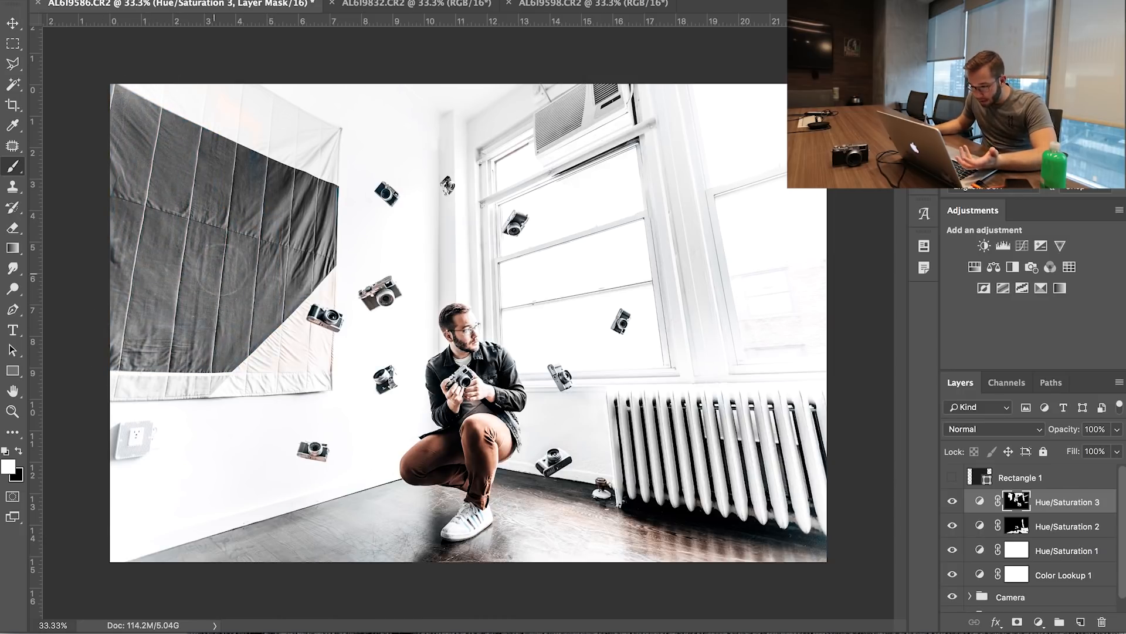
{"action": "right_click", "coordinate": [288, 314]}
{"action": "left_click_drag", "start_coordinate": [445, 309], "coordinate": [415, 305]}
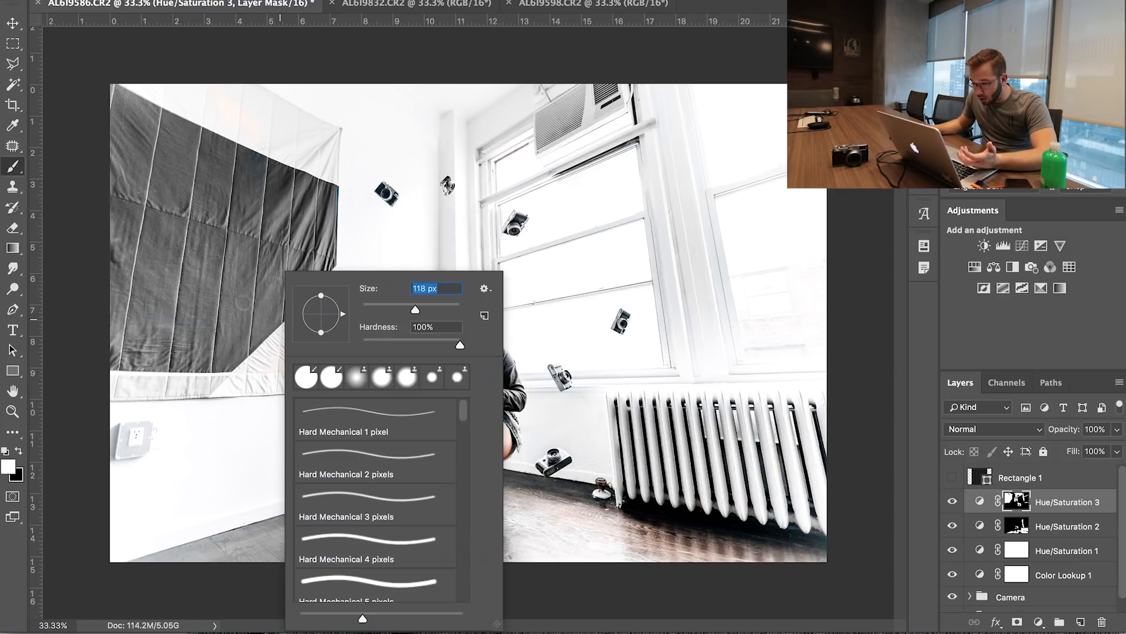
{"action": "left_click_drag", "start_coordinate": [246, 347], "coordinate": [268, 357]}
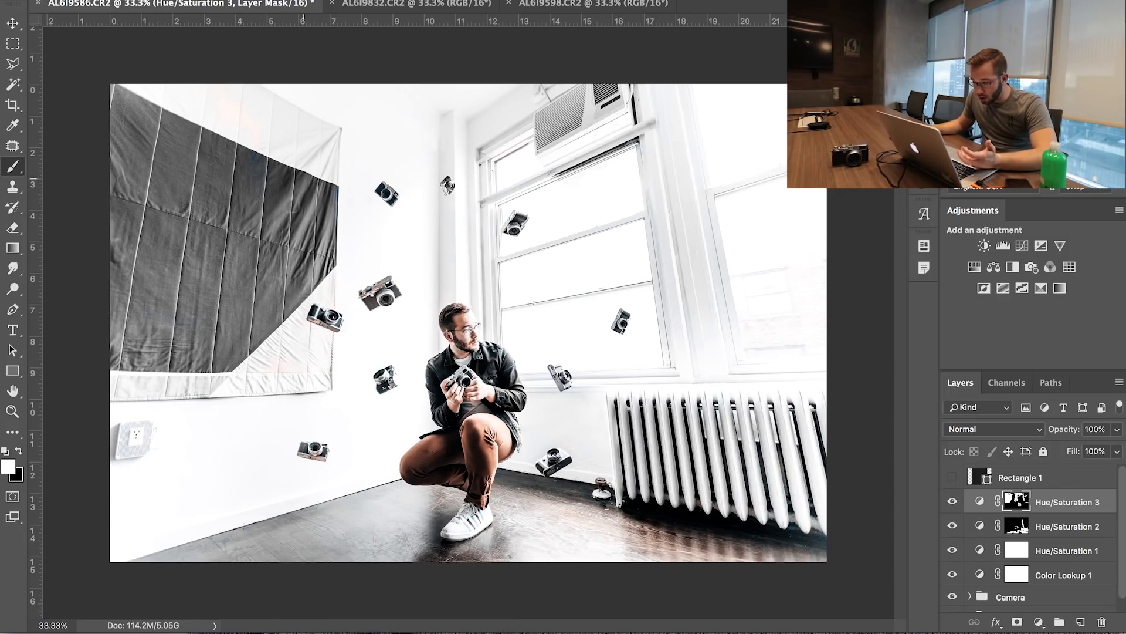
Lower the Hue/Saturation 3 layer's opacity and fill the gaps over the tapestry in its isolated mask with white
{"action": "key", "text": "v"}
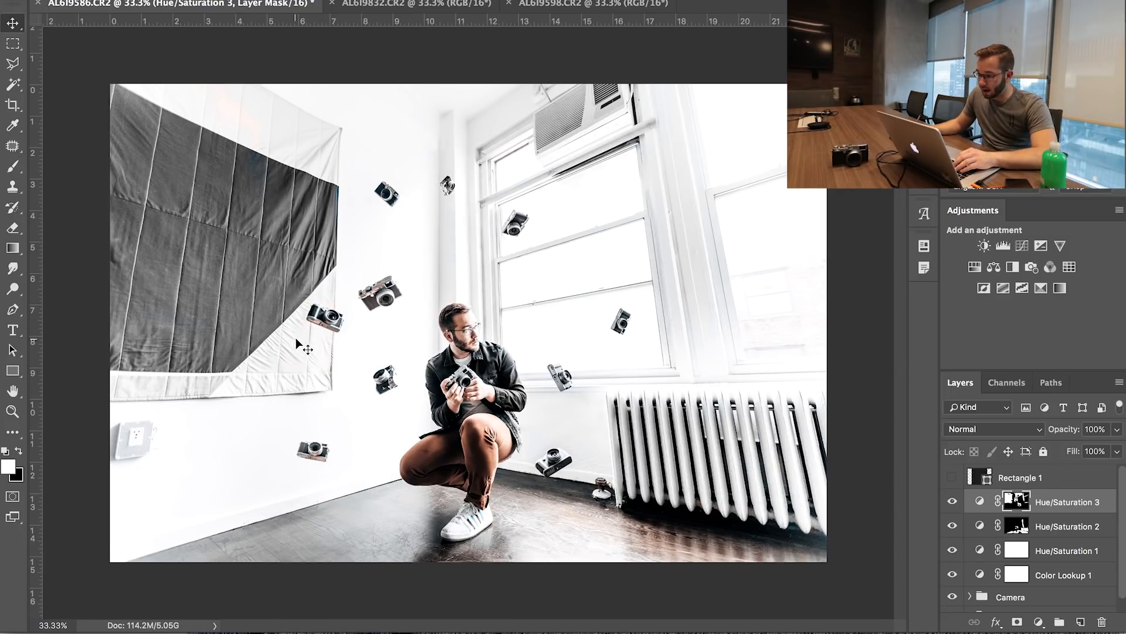
{"action": "left_click", "coordinate": [1018, 500], "text": "alt"}
{"action": "key", "text": "b"}
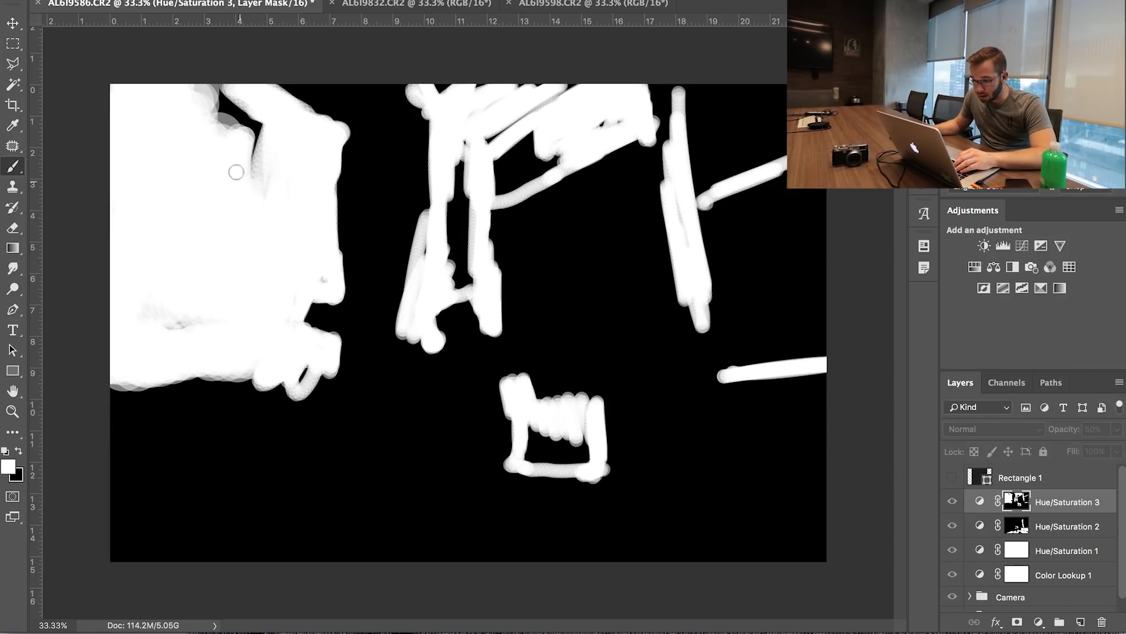
{"action": "mouse_move", "coordinate": [263, 136]}
{"action": "left_mouse_down"}
{"action": "mouse_move", "coordinate": [232, 105]}
{"action": "mouse_move", "coordinate": [214, 108]}
{"action": "left_mouse_up"}
{"action": "right_click", "coordinate": [270, 218]}
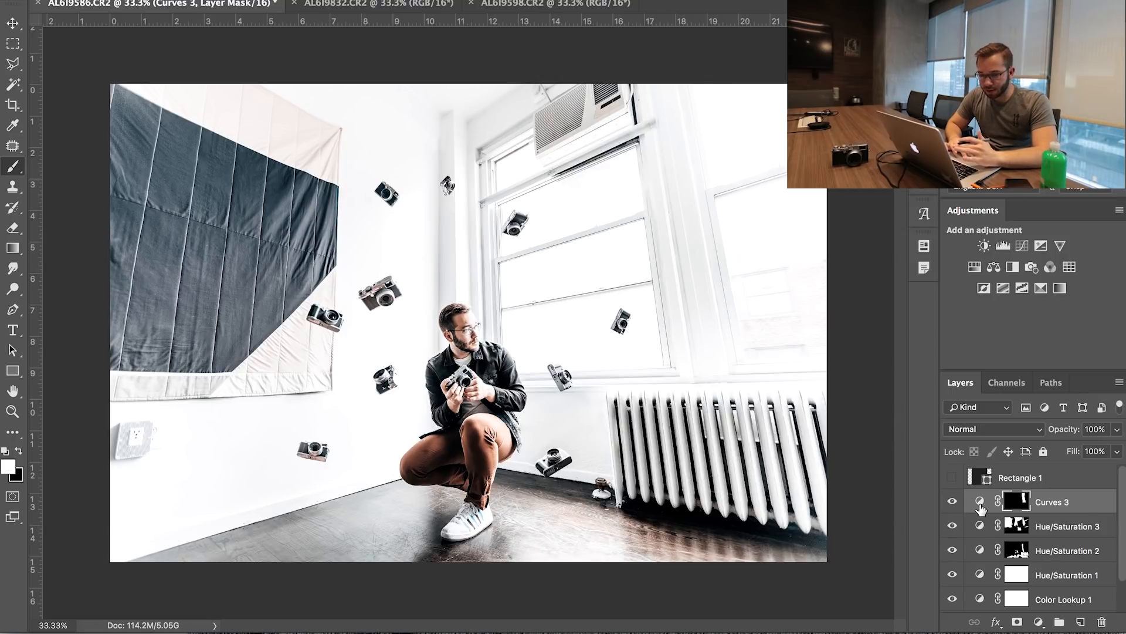
Crop the canvas to a square around the man and the floating cameras
{"action": "left_click", "coordinate": [12, 106]}
{"action": "key", "text": "Return"}
{"action": "key", "text": "v"}
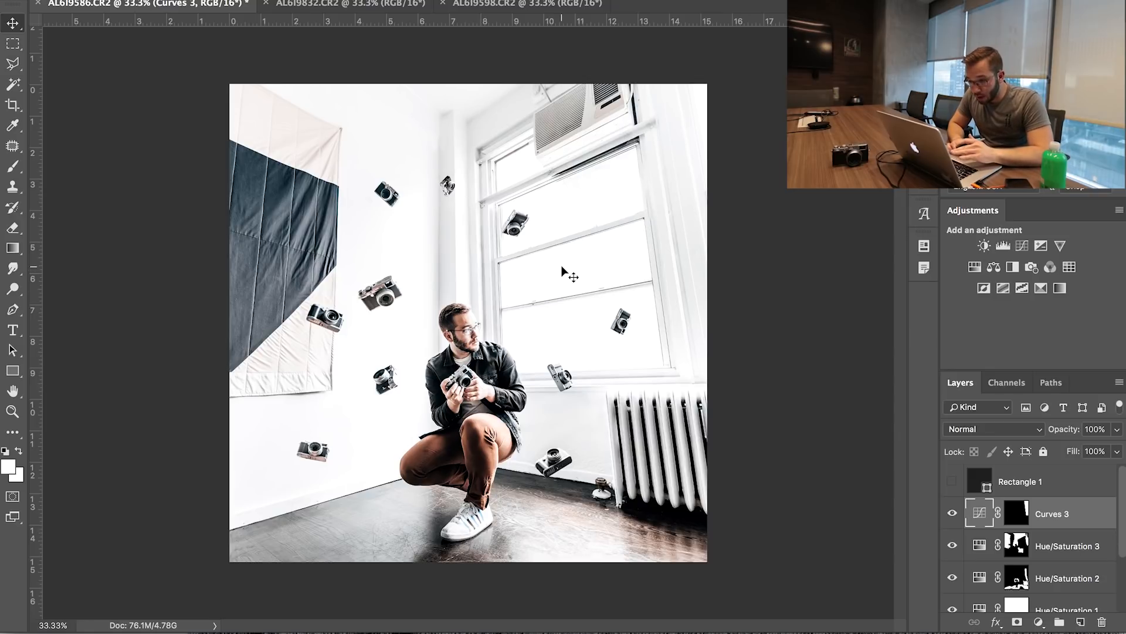
Start a quick PNG export of the composite into the Vlogtober_003 Tutorial 1 folder inside 100118_Vlogtober
{"action": "left_click", "coordinate": [143, 0]}
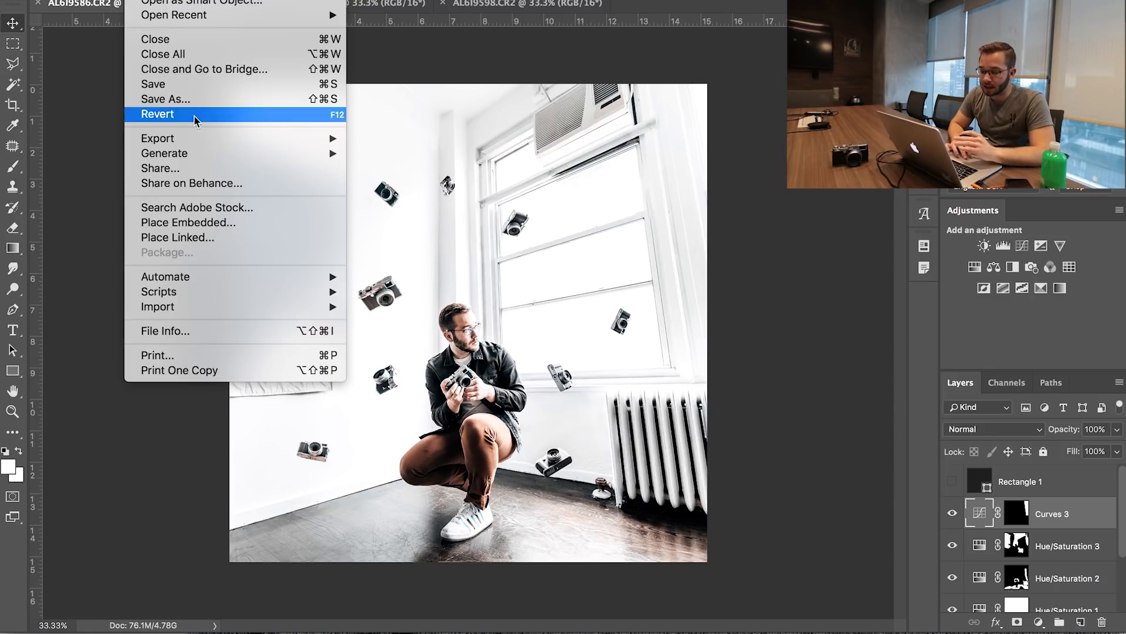
{"action": "mouse_move", "coordinate": [201, 138]}
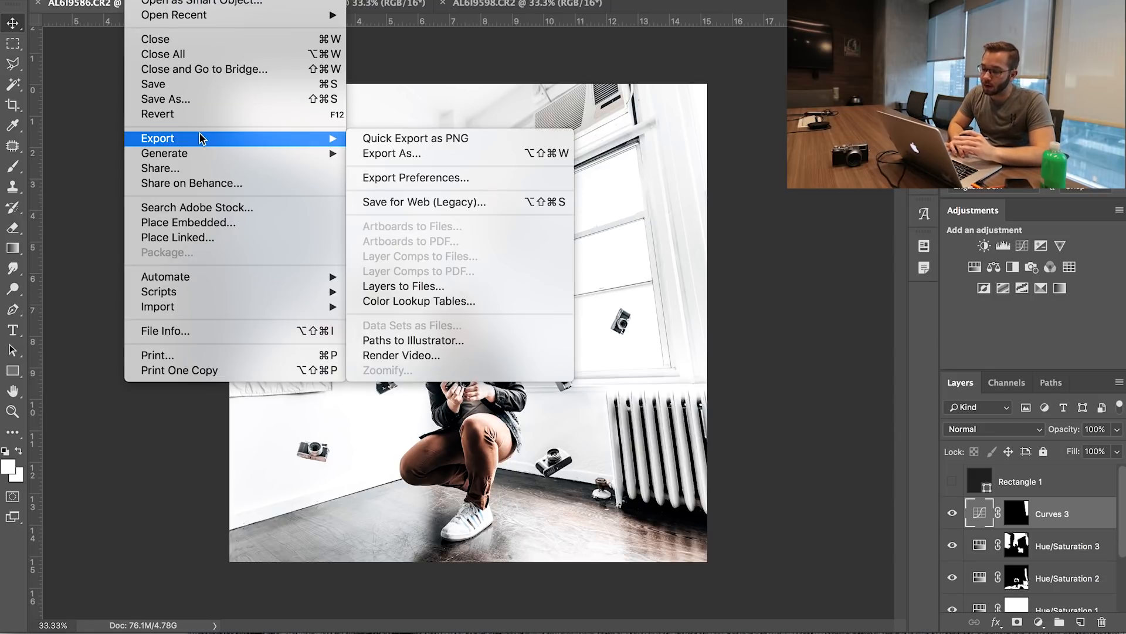
{"action": "left_click", "coordinate": [371, 144]}
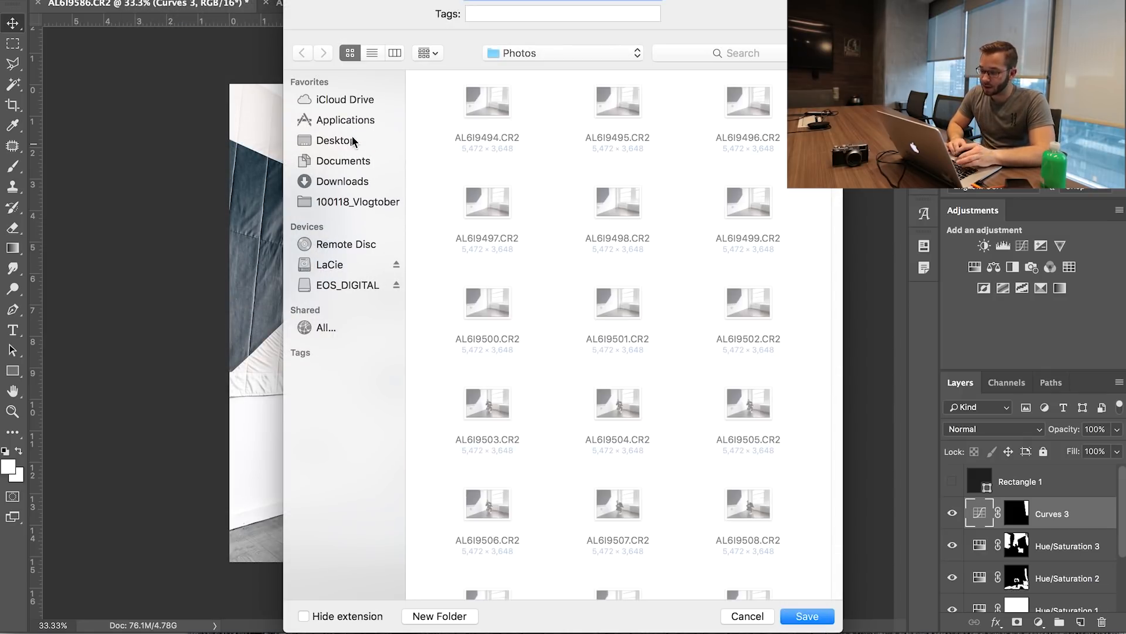
{"action": "left_click", "coordinate": [336, 202]}
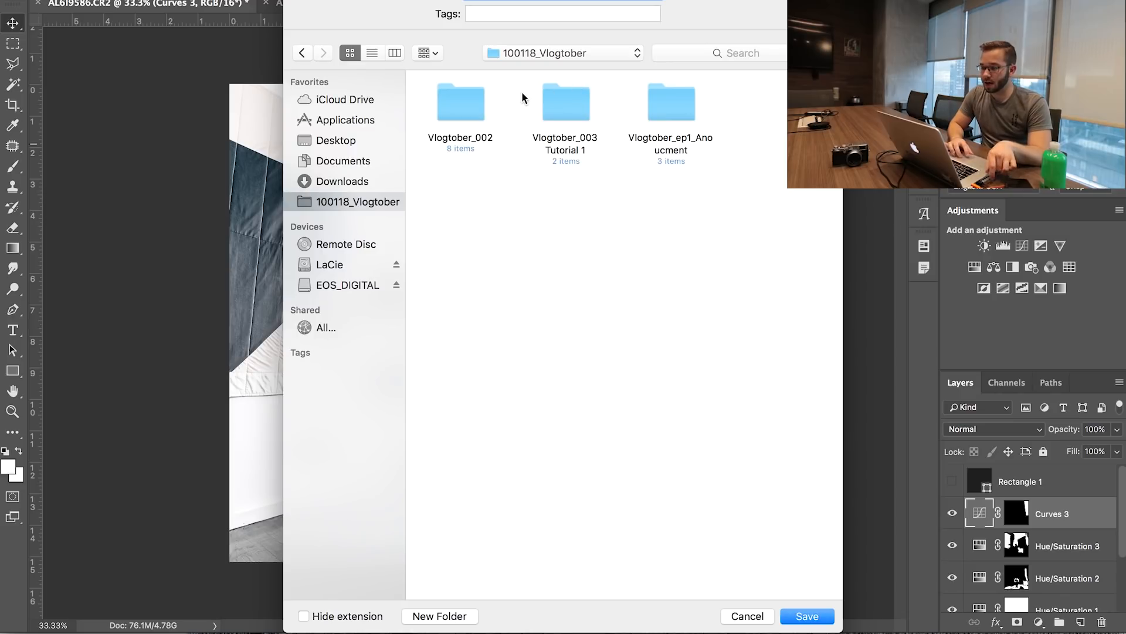
{"action": "double_click", "coordinate": [572, 99]}
{"action": "left_click", "coordinate": [563, 0]}
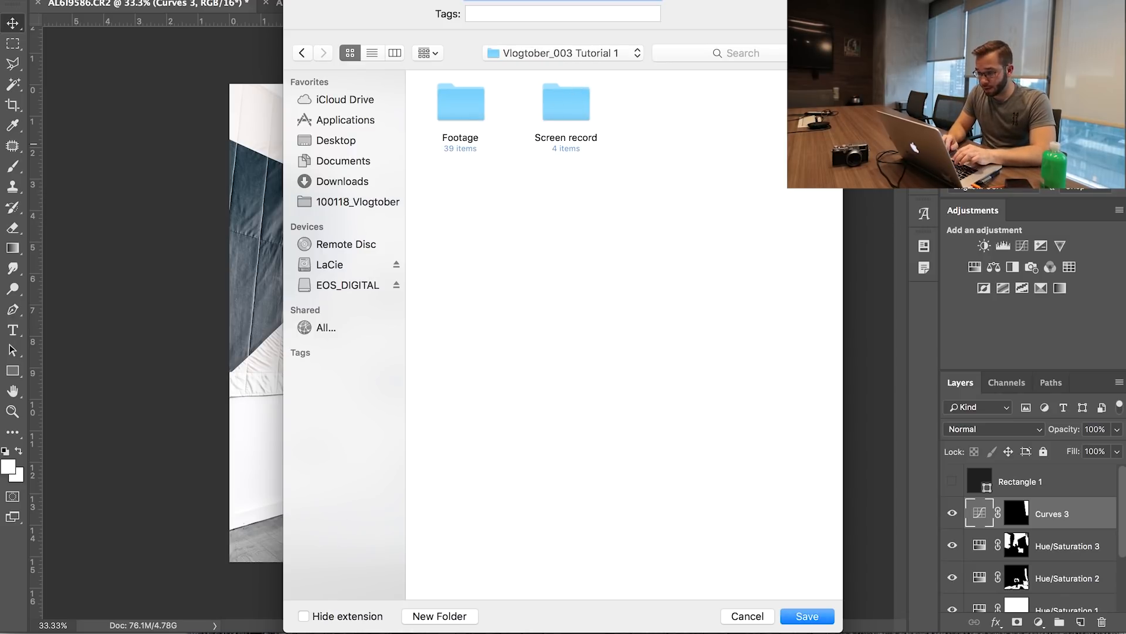